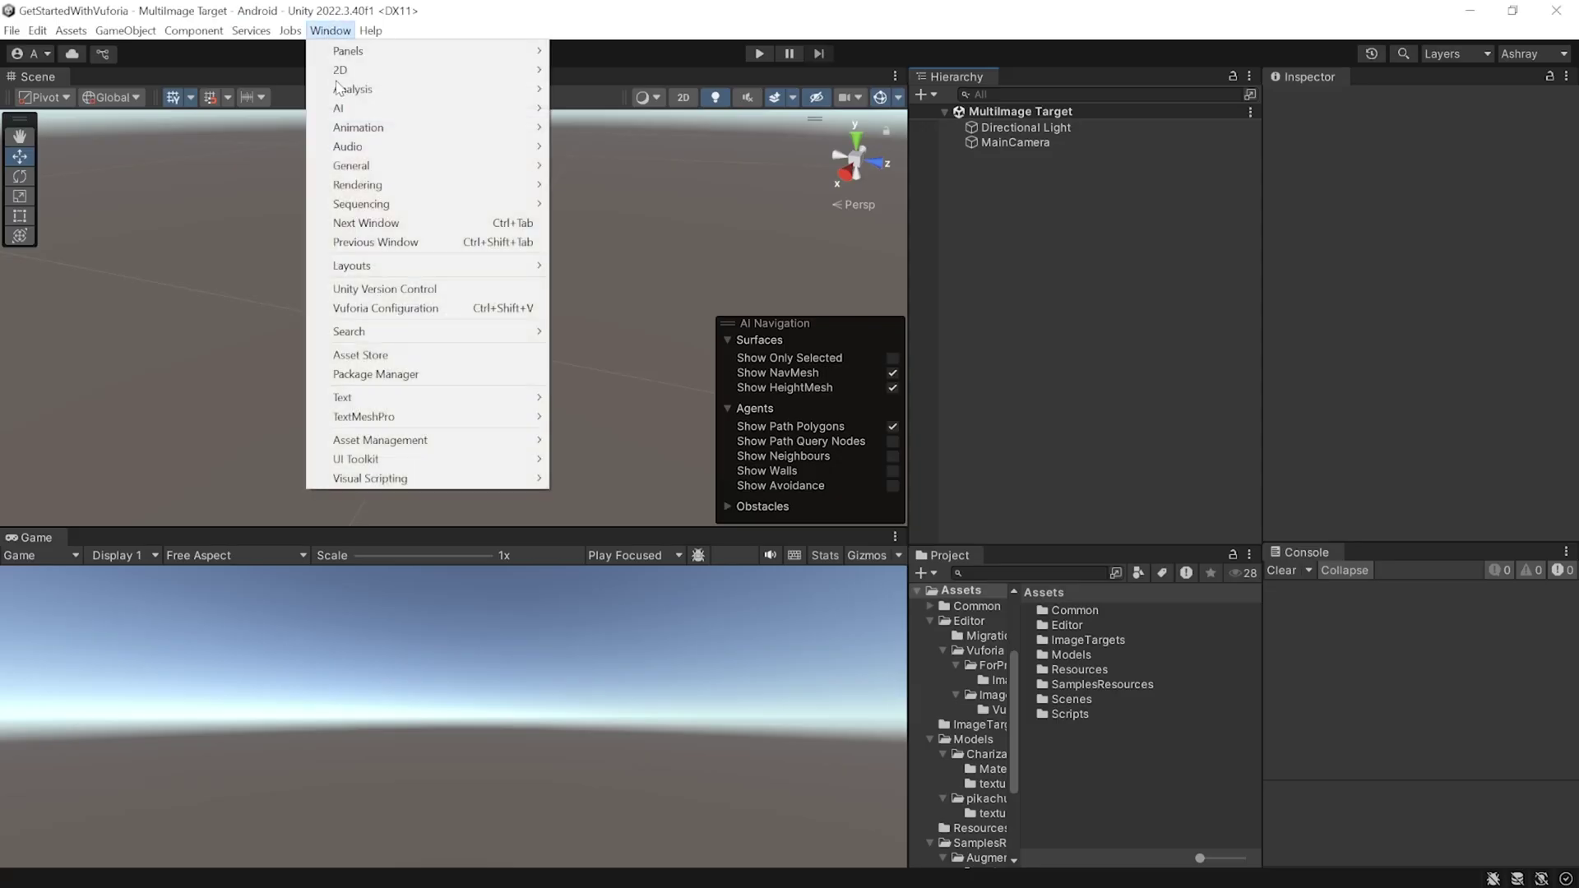
Confirm Vuforia in Package Manager and inspect the VuforiaConfiguration asset in Resources
left_click(373, 377)
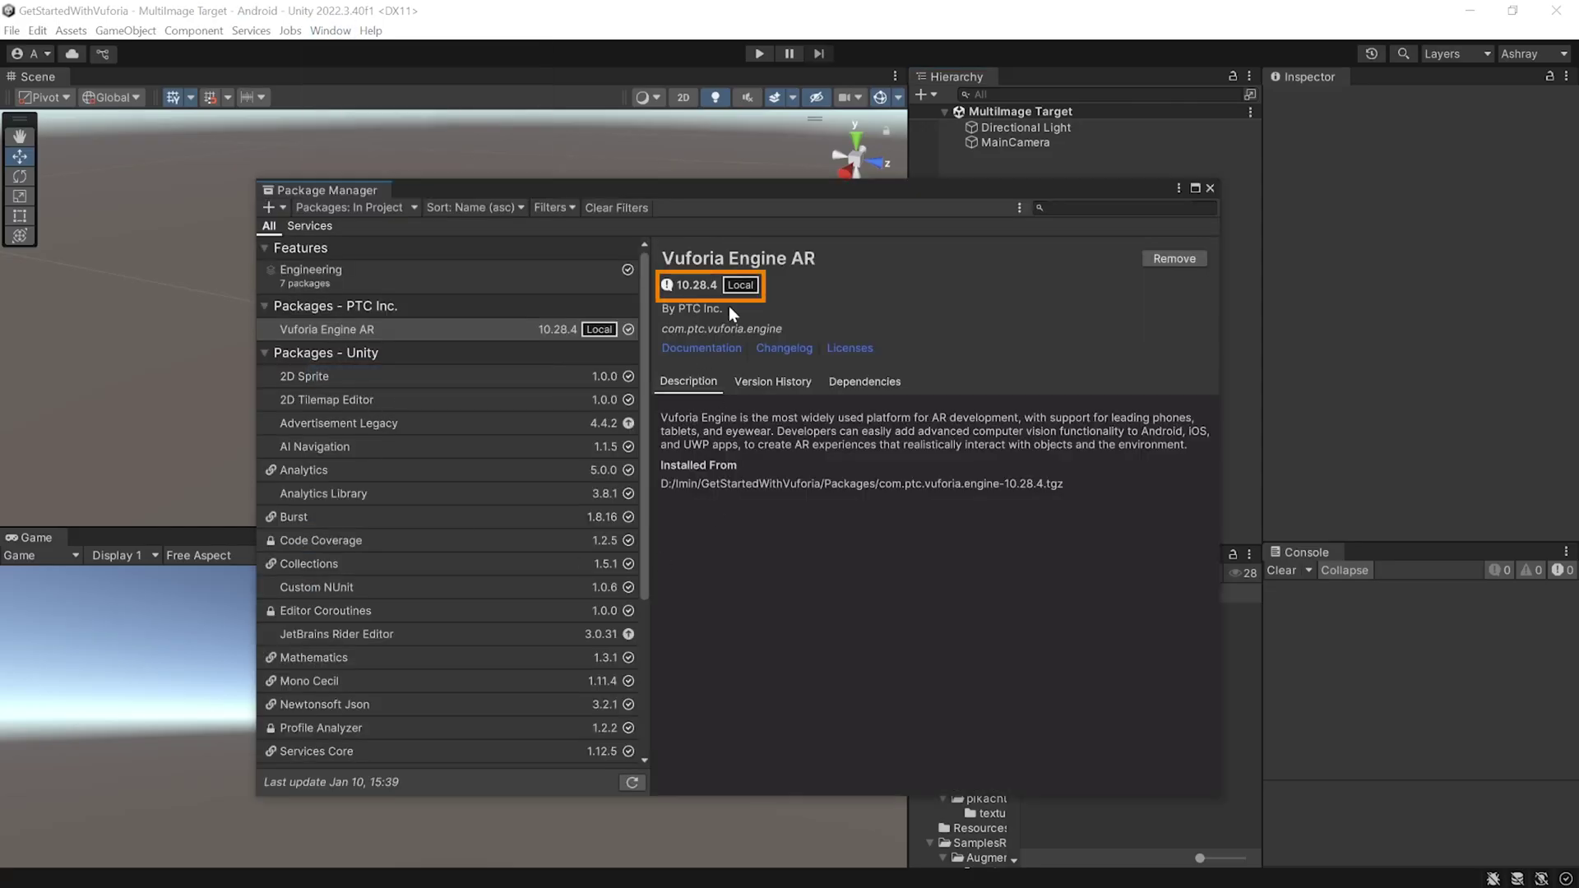
left_click(1209, 188)
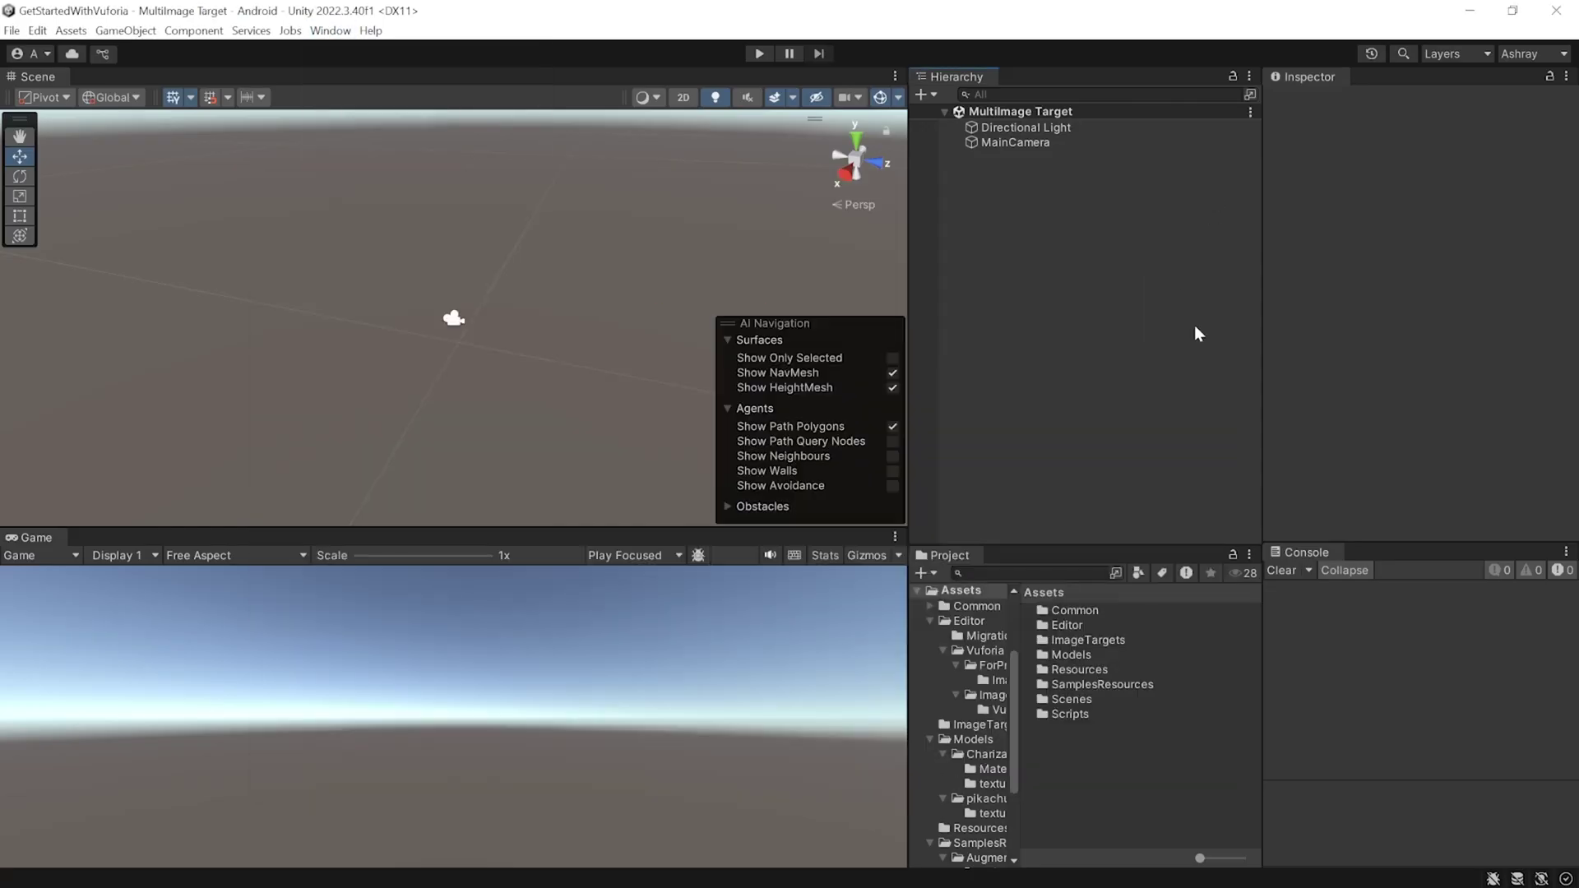
double_click(1064, 674)
left_click(1075, 611)
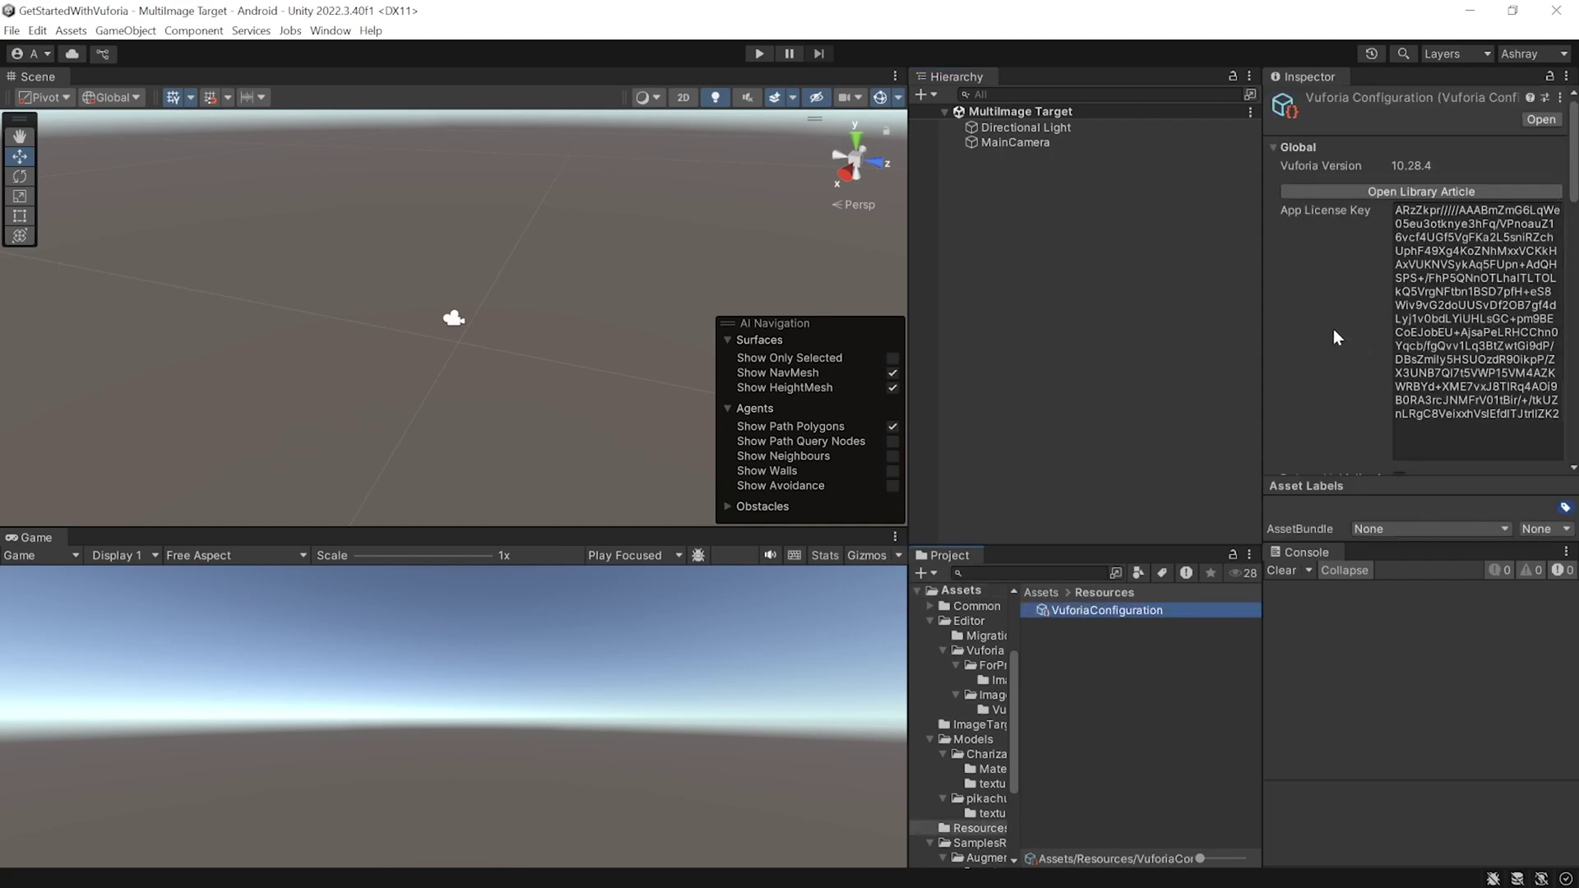
Delete the MainCamera from the scene, leaving only the Directional Light
left_click(1236, 355)
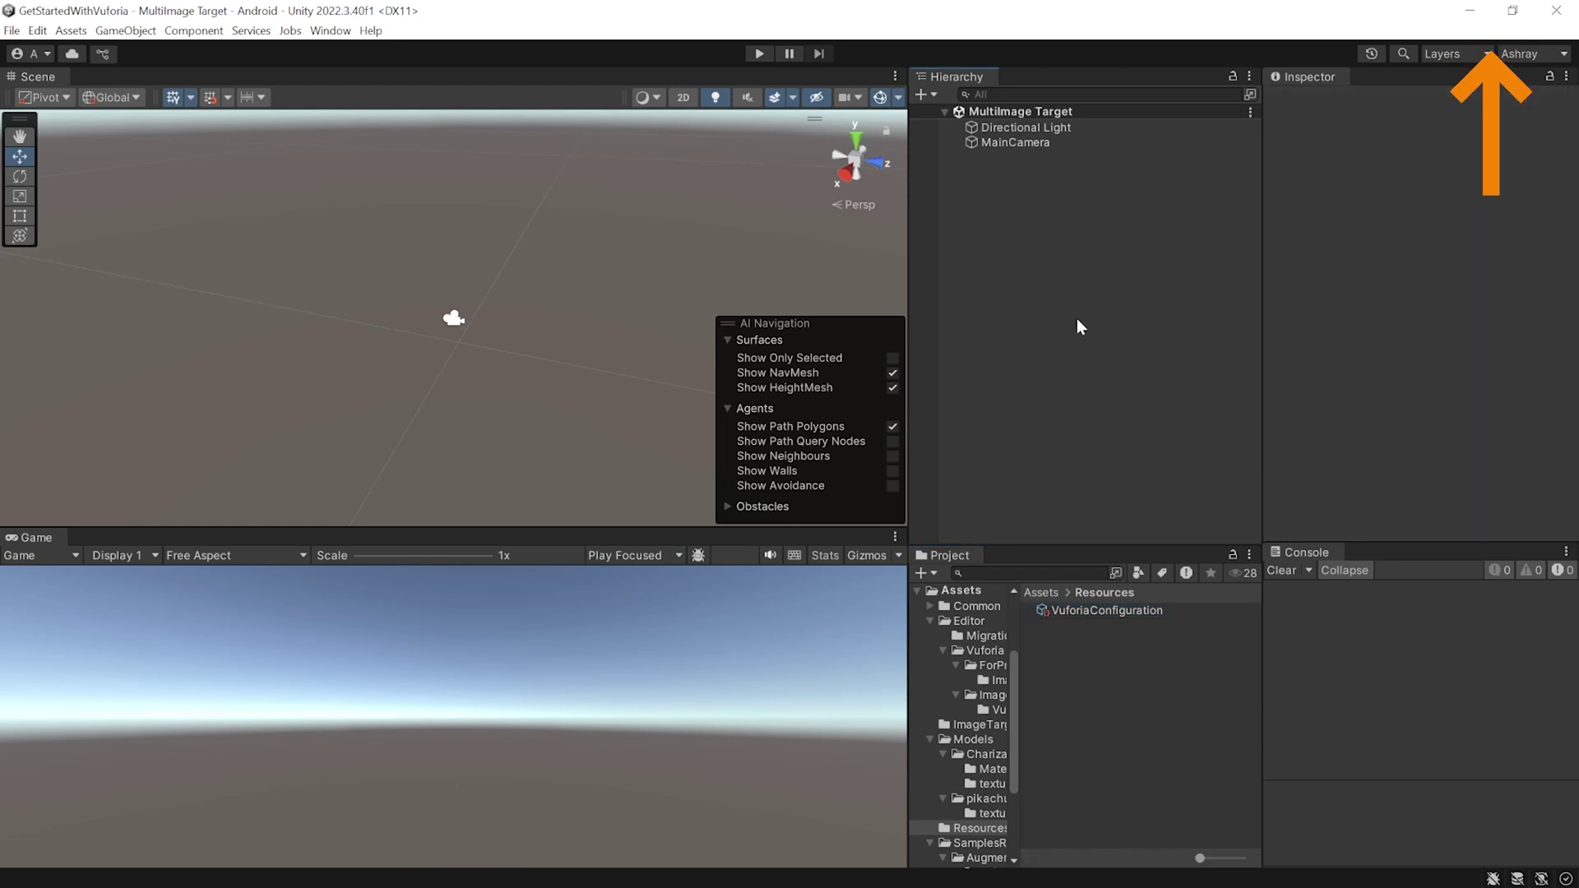
left_click(997, 145)
key("Delete")
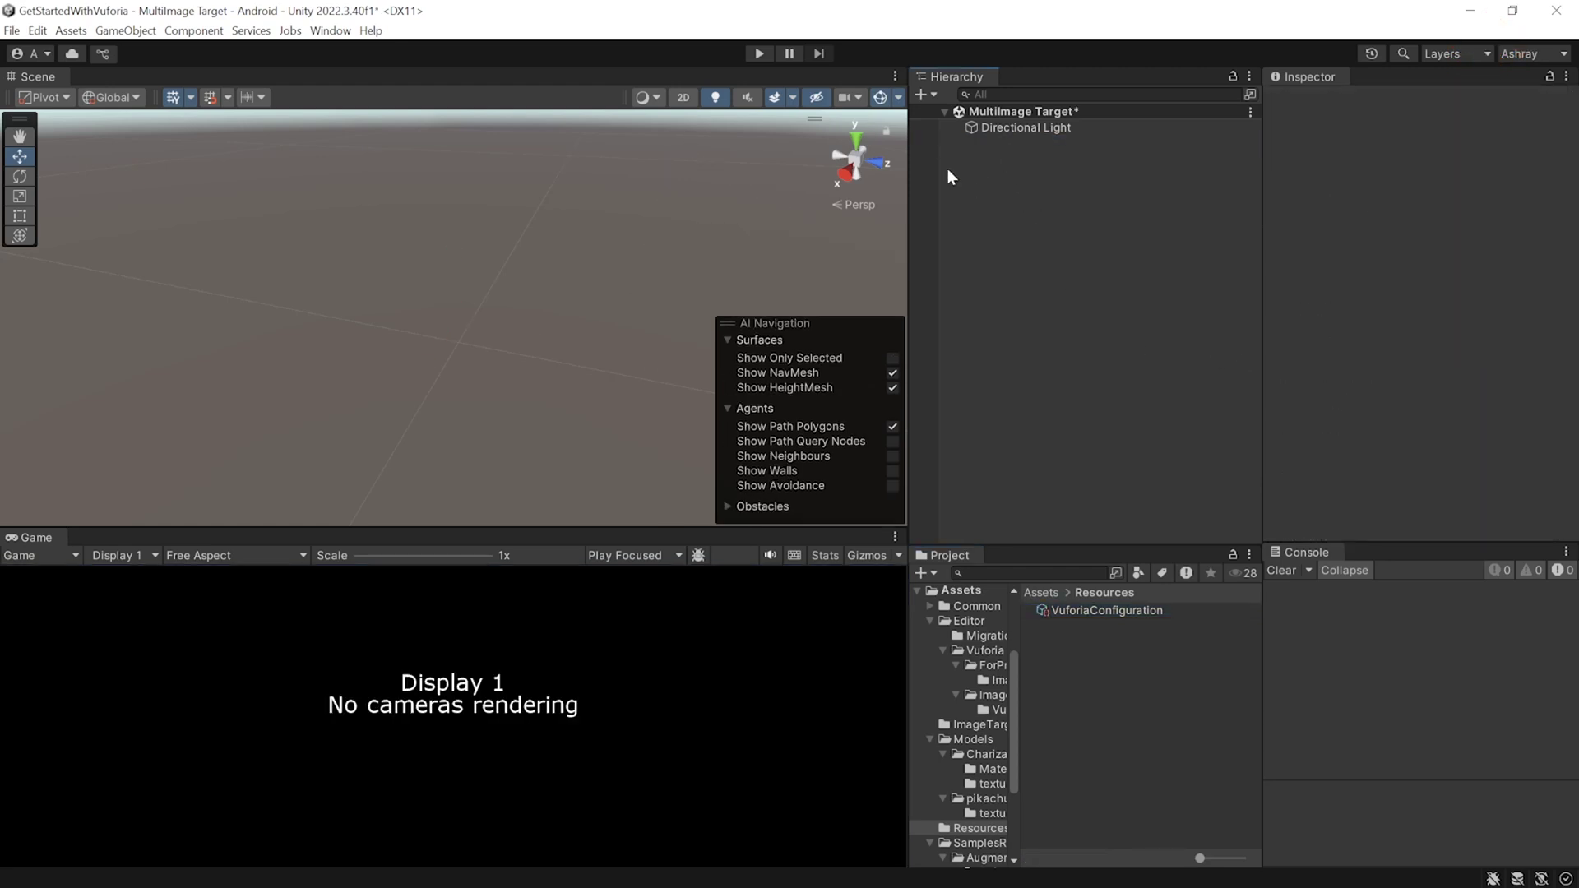
Add a Vuforia Engine AR Camera to the scene
right_click(925, 142)
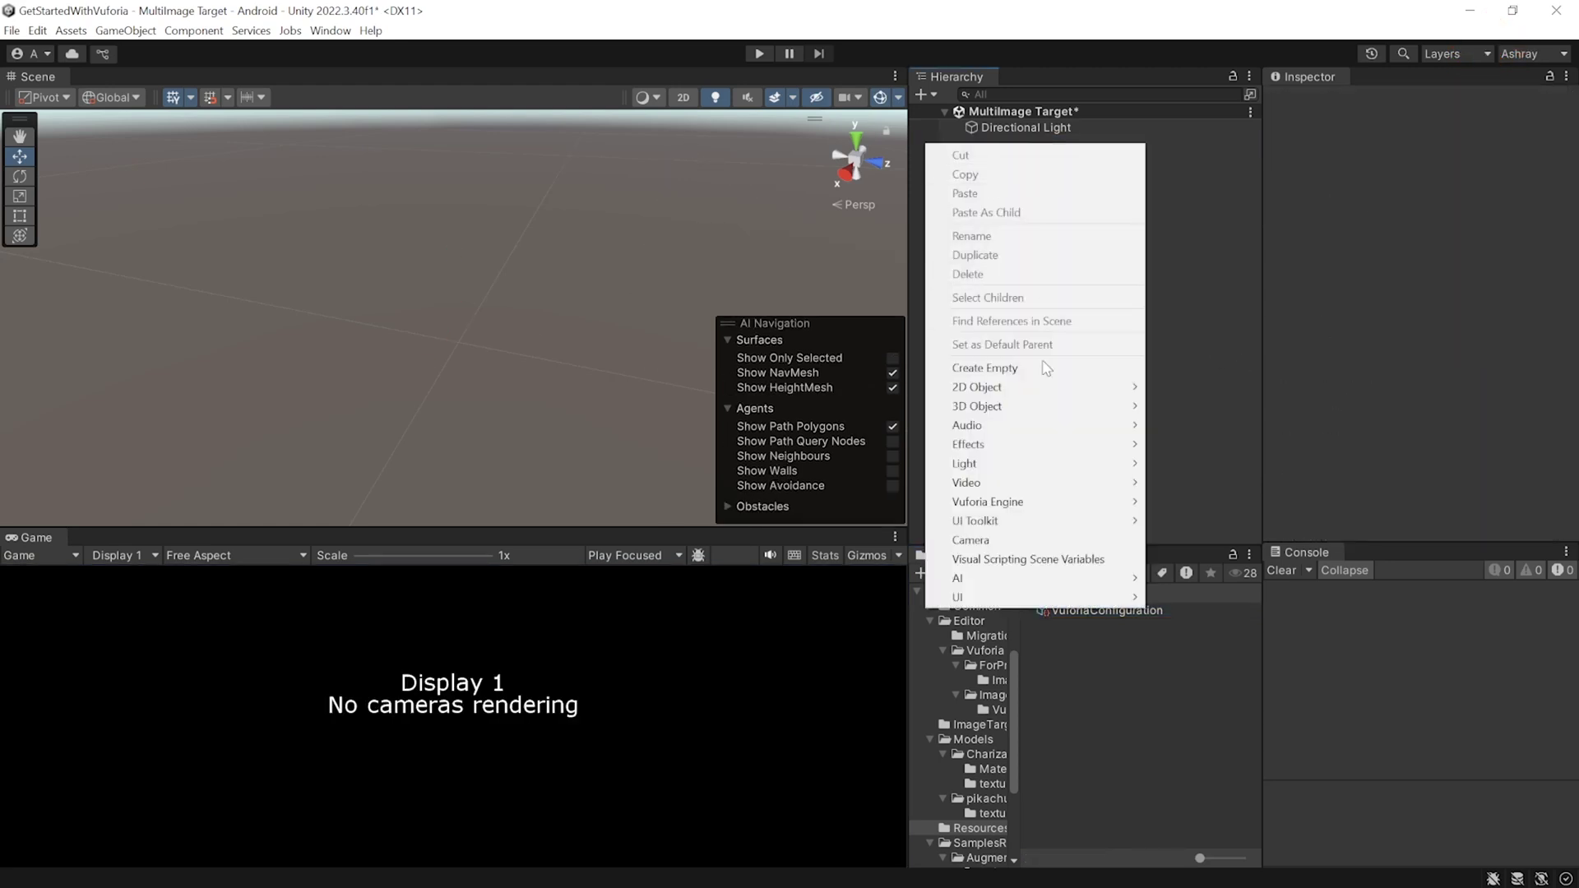
mouse_move(1050, 501)
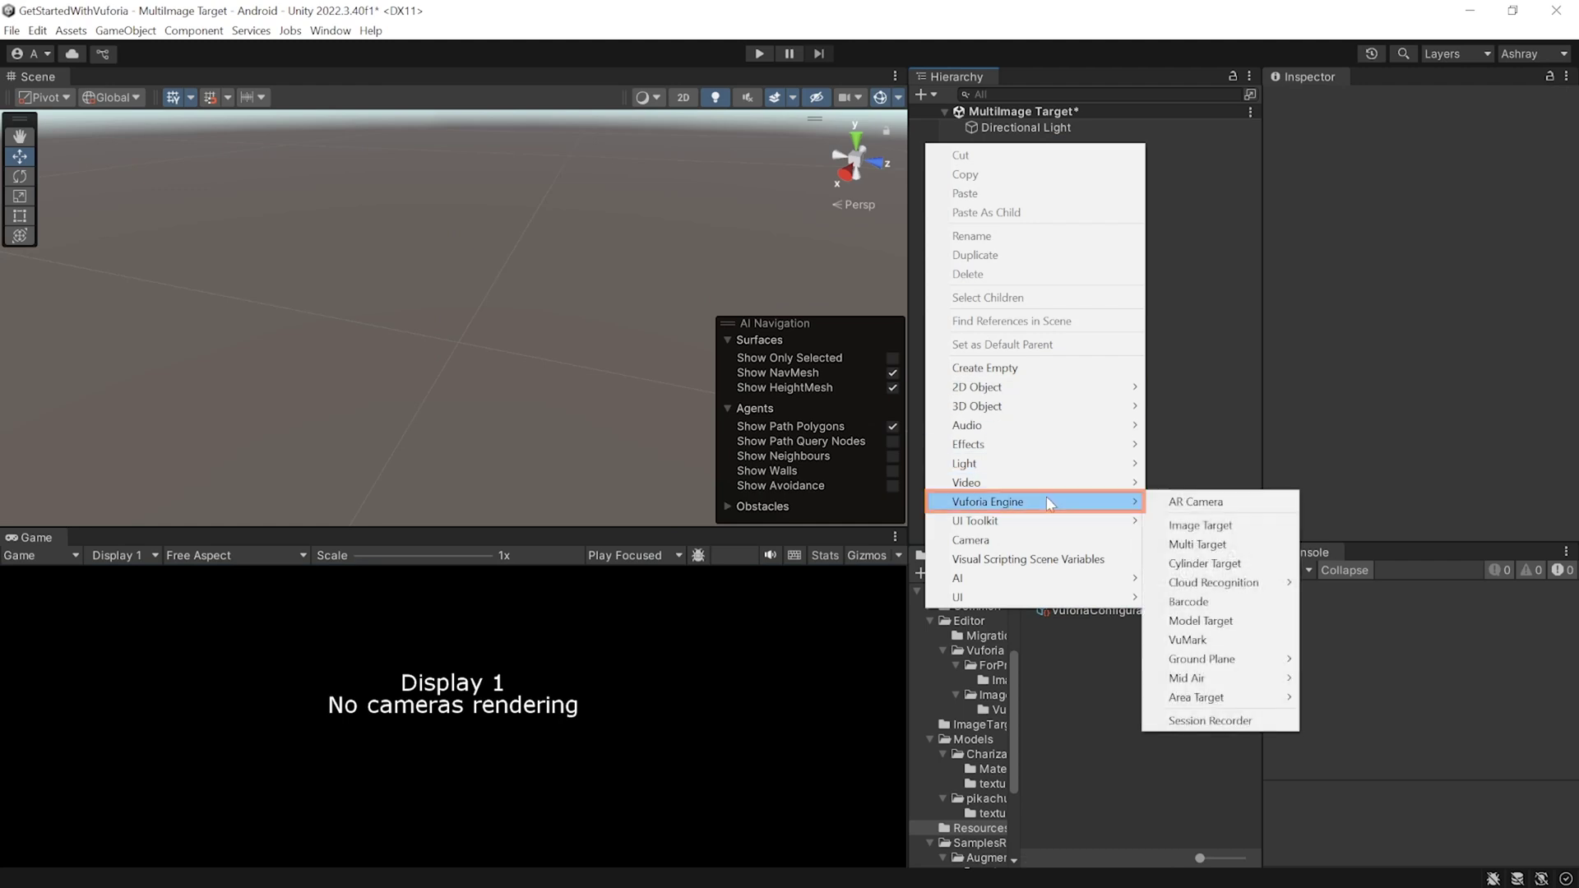
left_click(1240, 511)
scroll(1378, 257, "down", 5)
scroll(1378, 257, "down", 2)
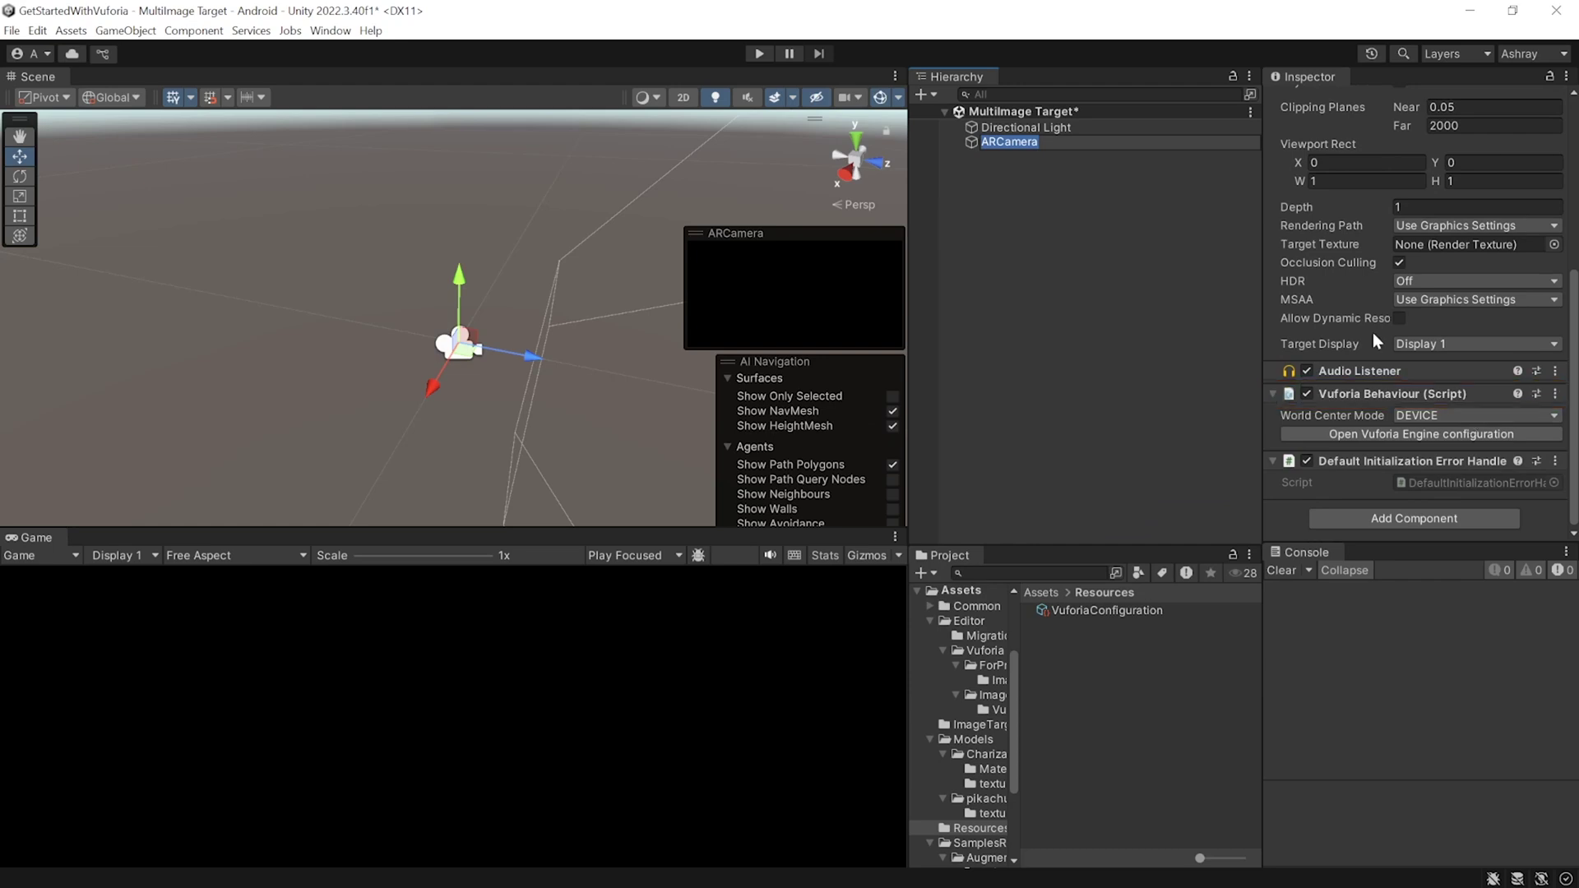
Add a Vuforia Engine Multi Target to the scene
right_click(943, 179)
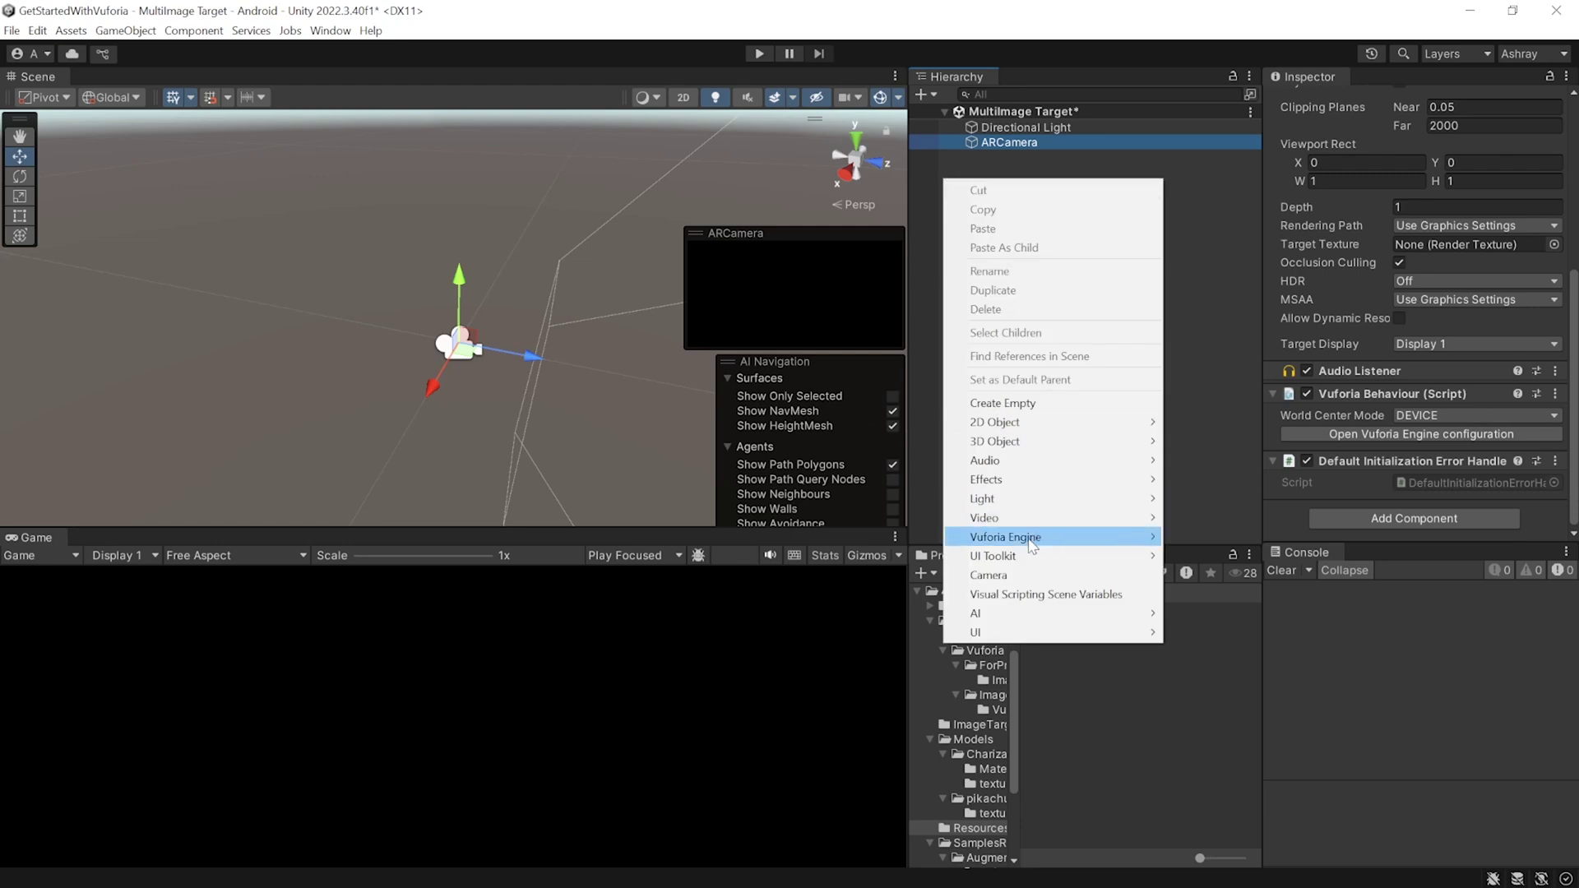
mouse_move(1031, 538)
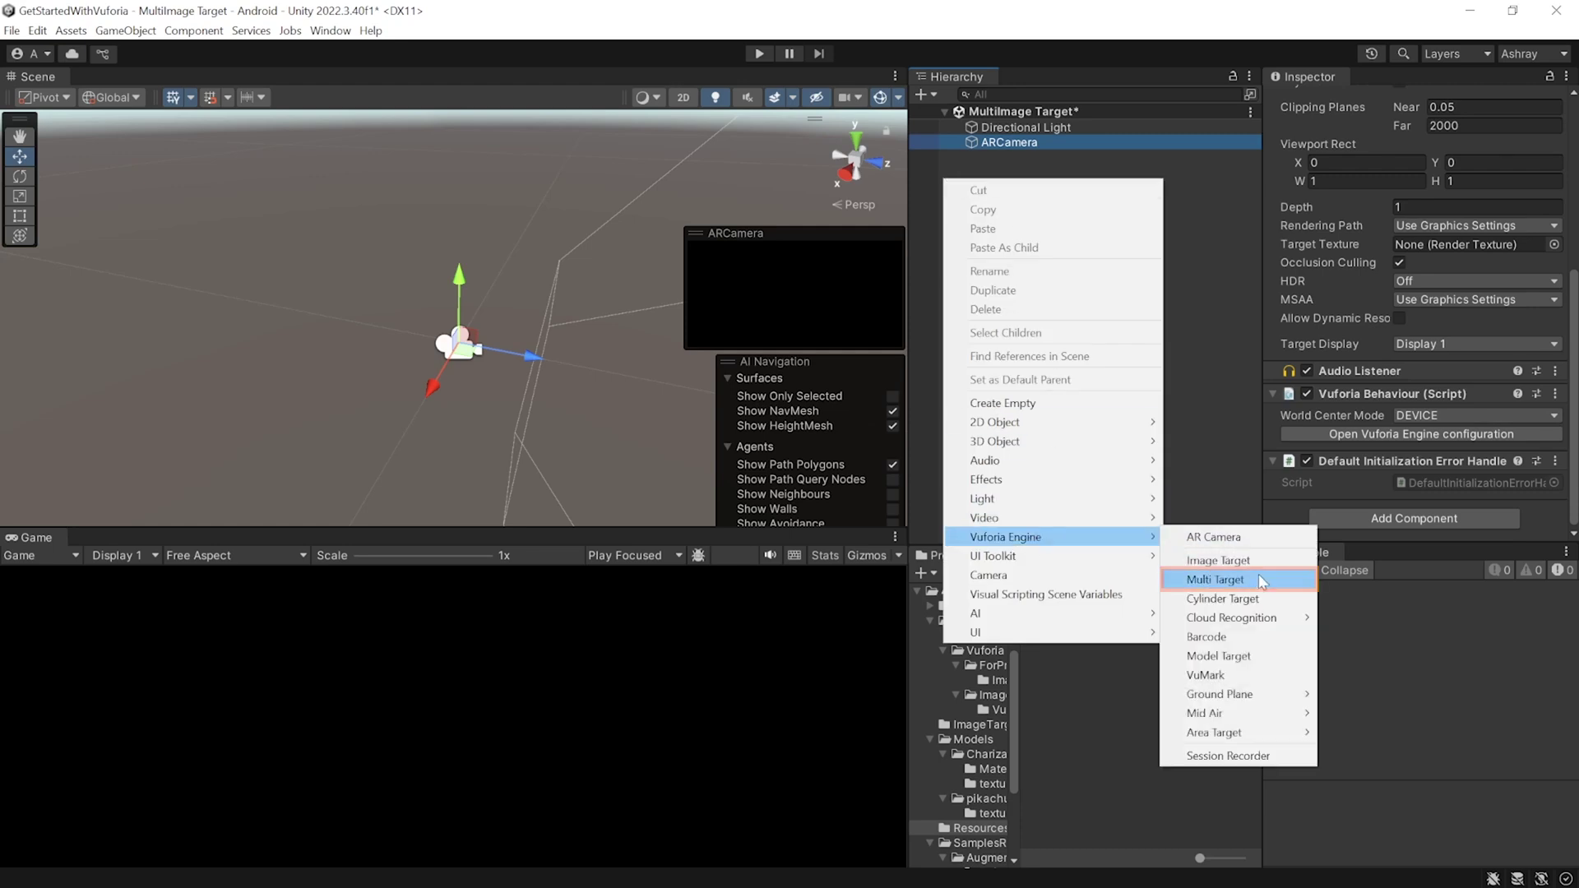
left_click(1217, 579)
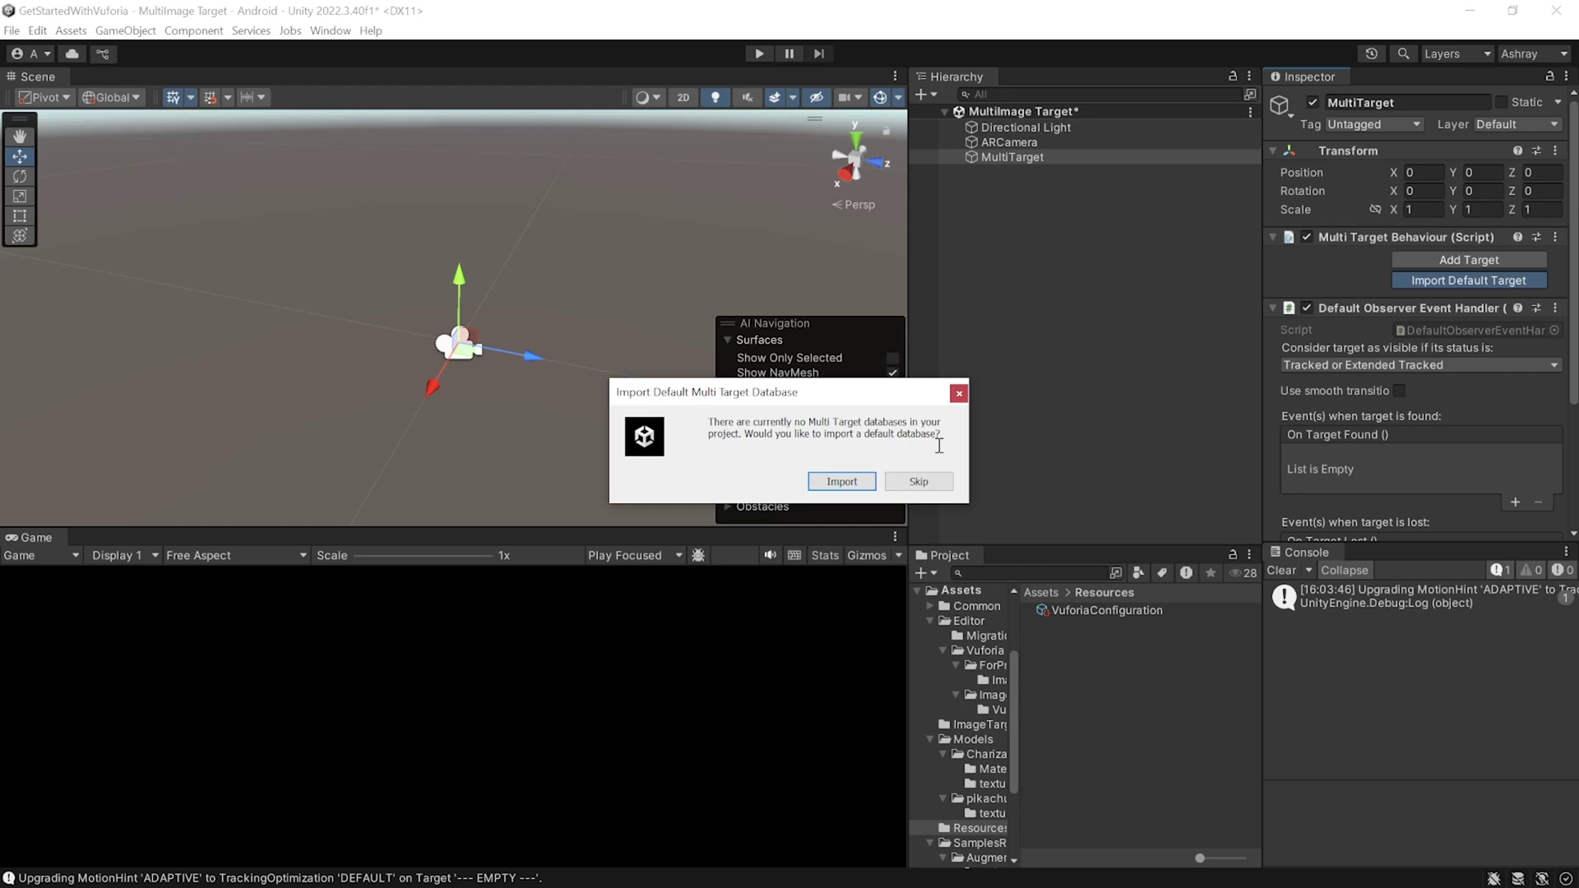
Import the default Multi Target database and open mars_box_USLetter from Editor > Vuforia > ForPrint > MultiTarget
left_click(861, 489)
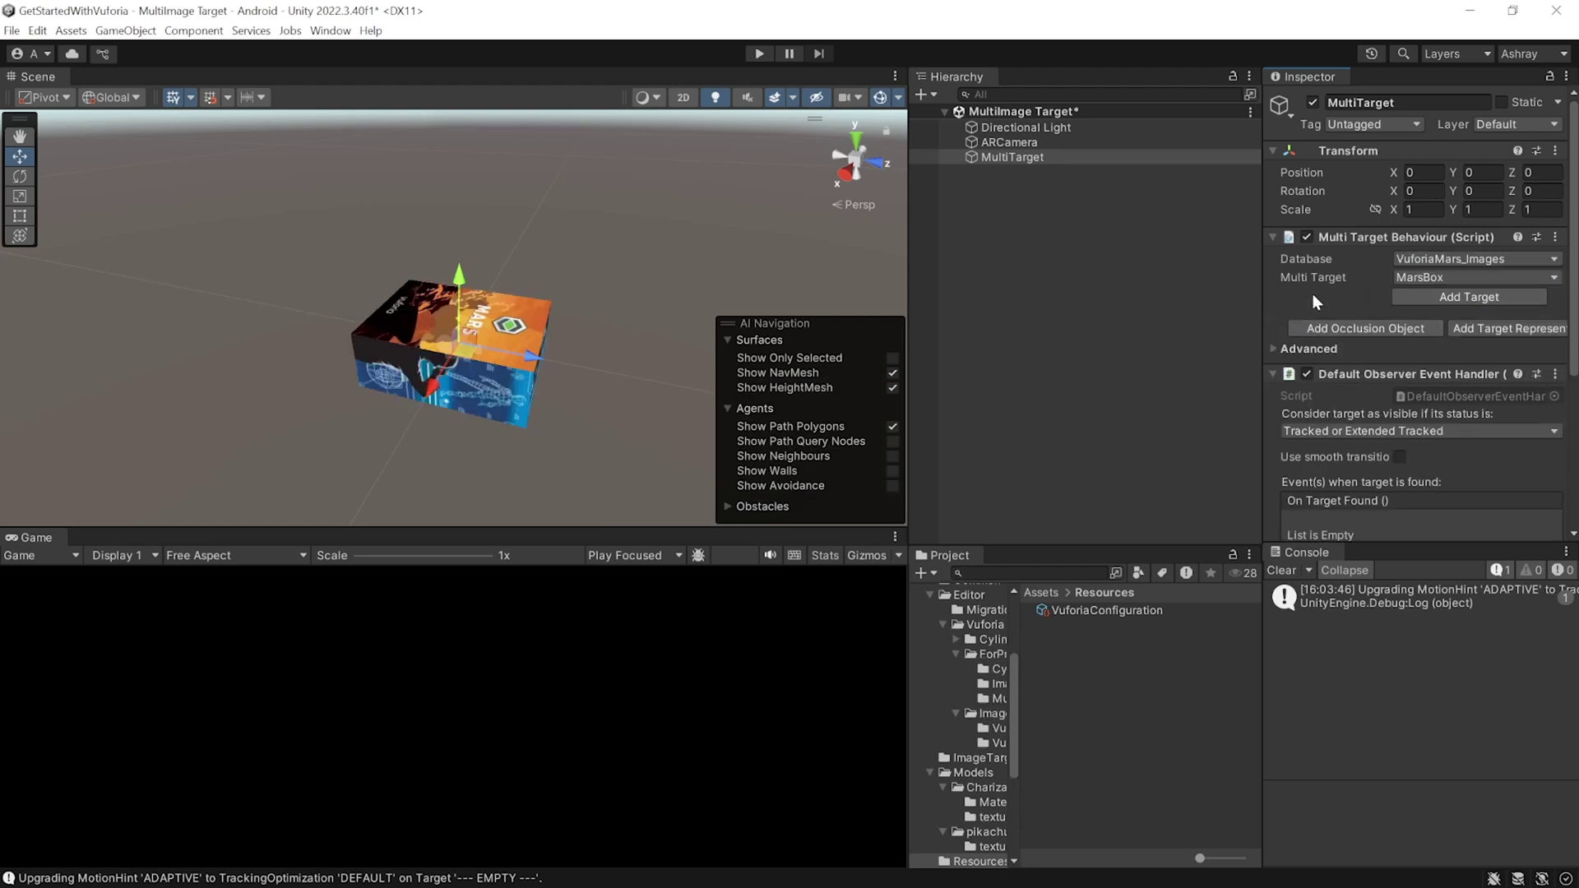
left_click(1040, 592)
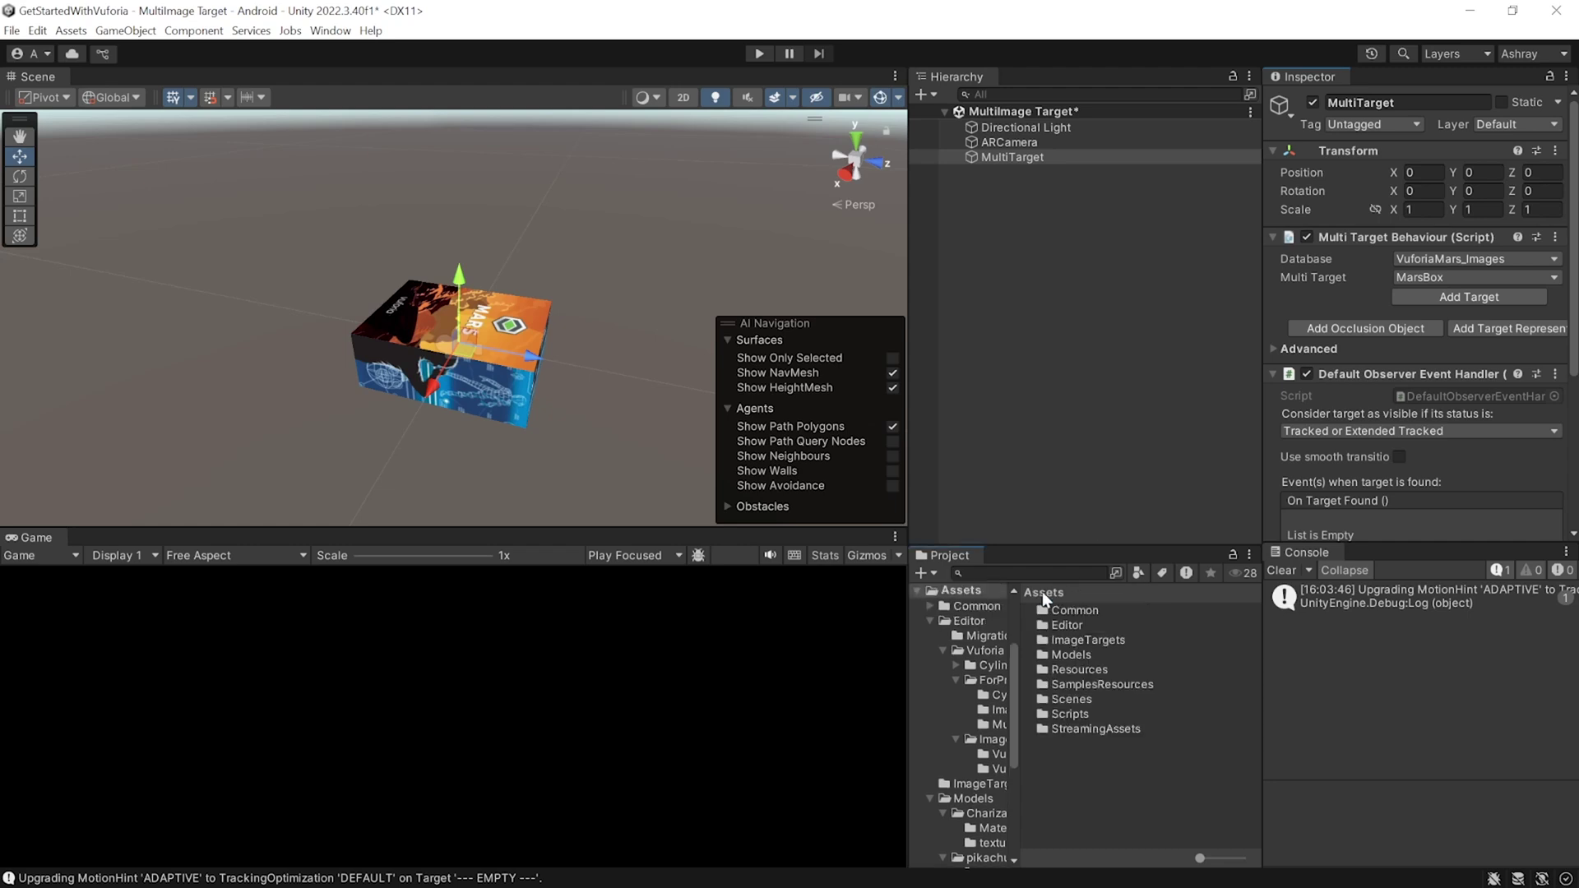
double_click(1085, 627)
double_click(1080, 625)
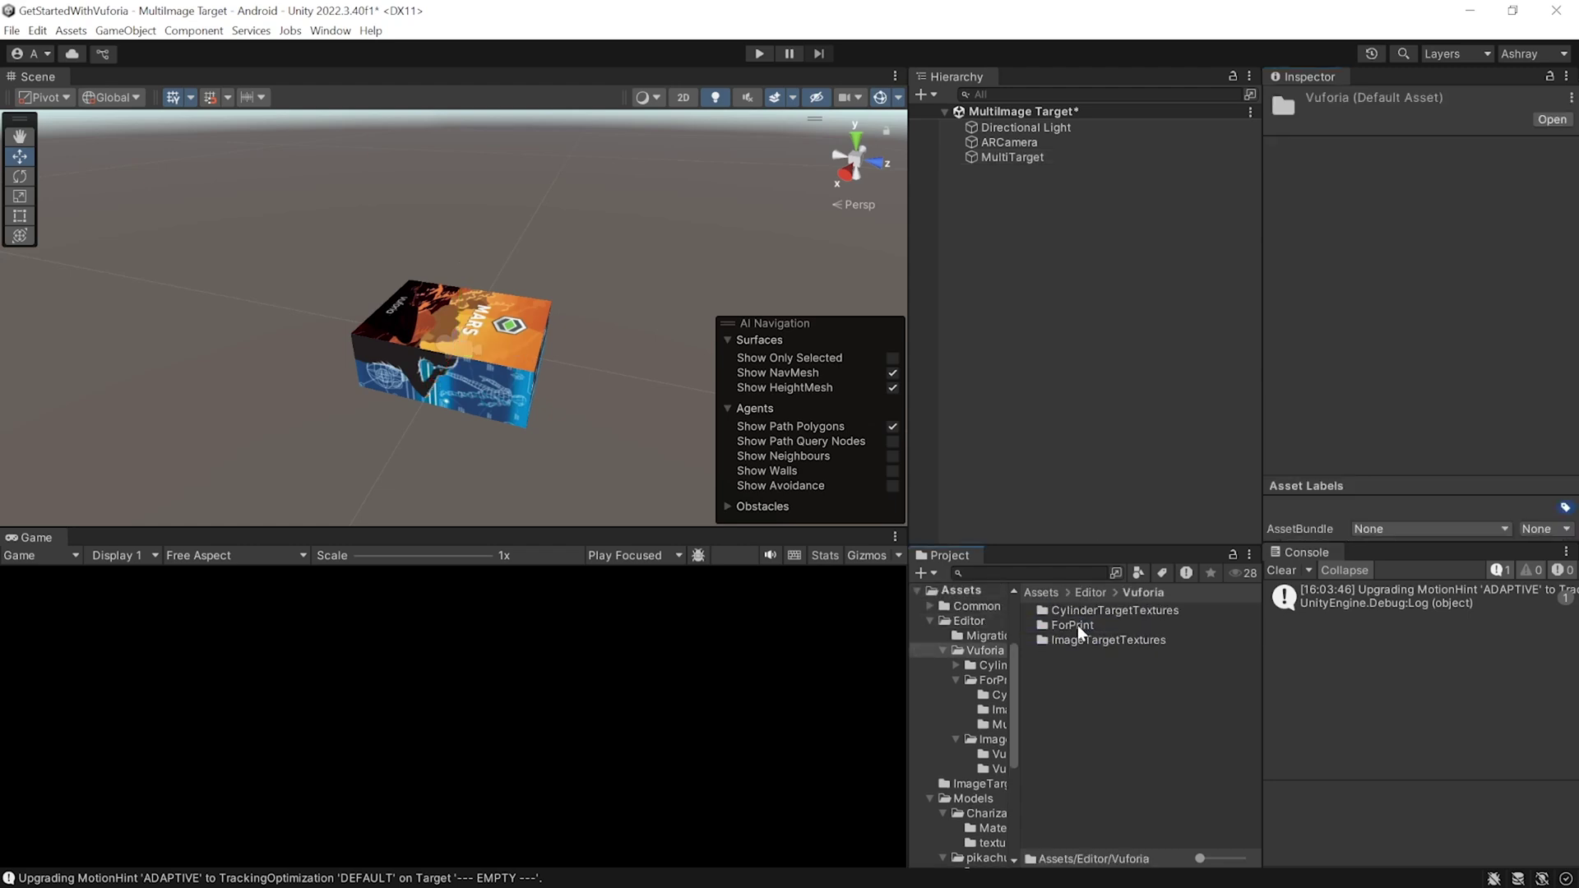
double_click(1077, 625)
double_click(1085, 641)
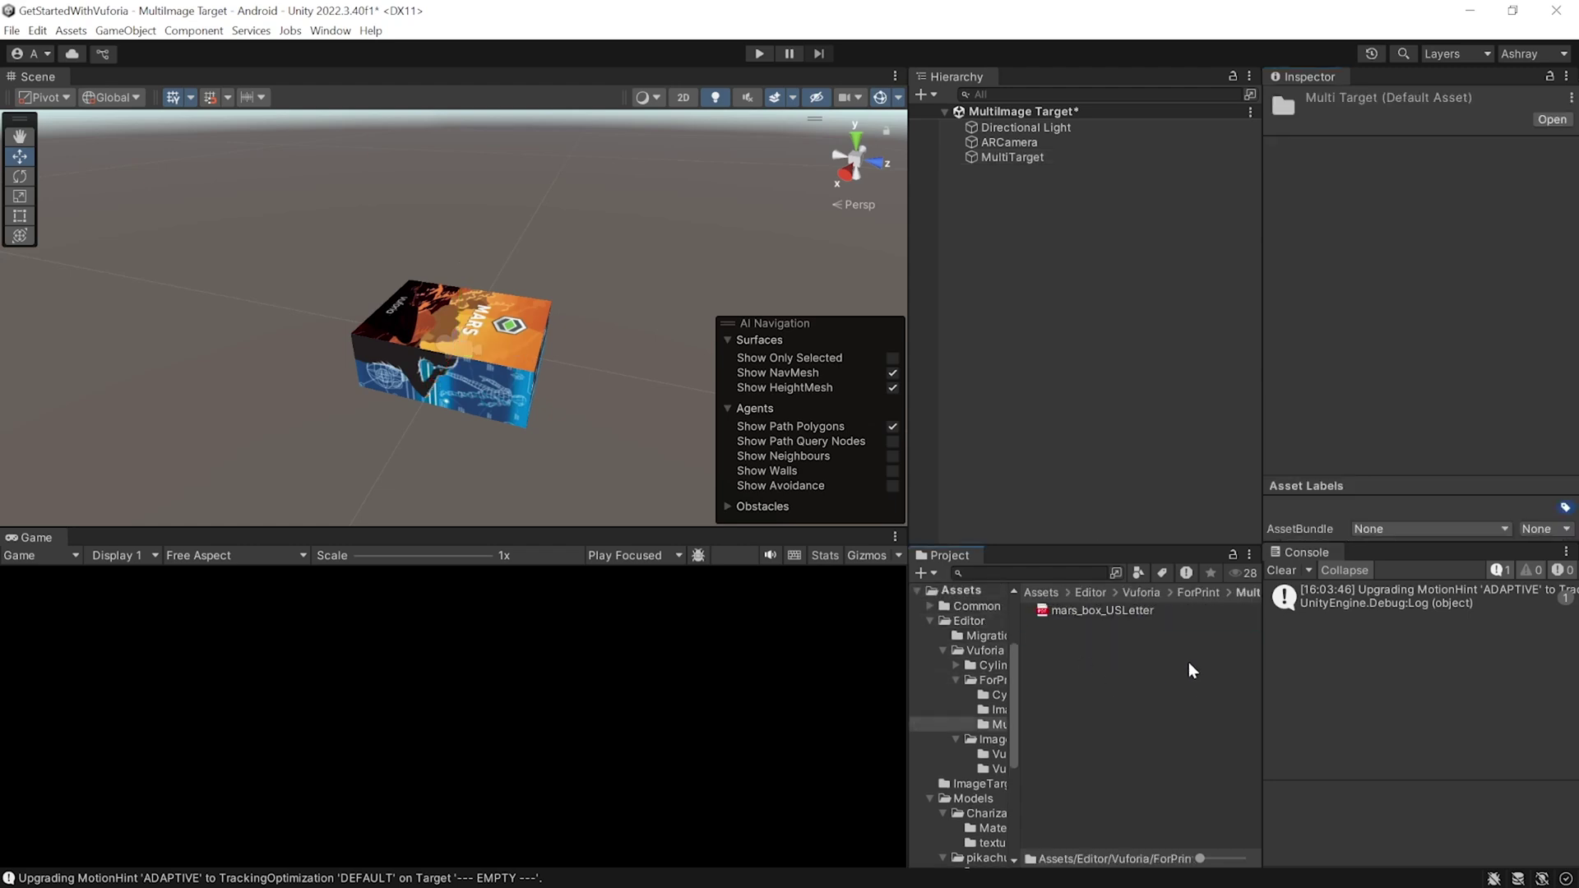
double_click(1120, 610)
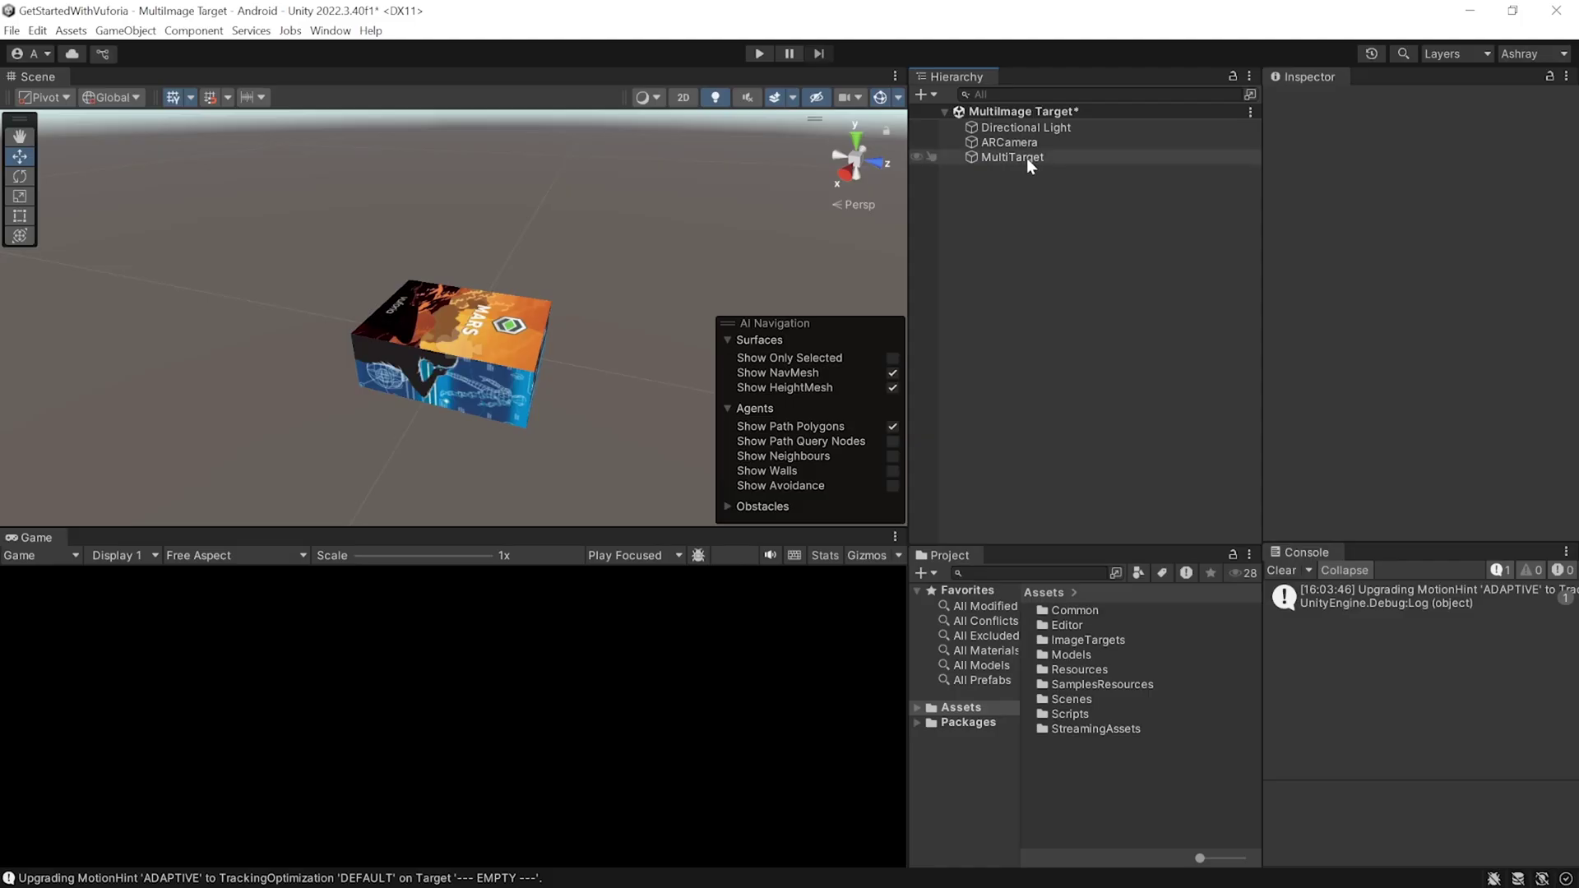
Select MultiTarget and review its Inspector components, including the Default Observer Event Handler
left_click(1026, 158)
scroll(1378, 355, "down", 2)
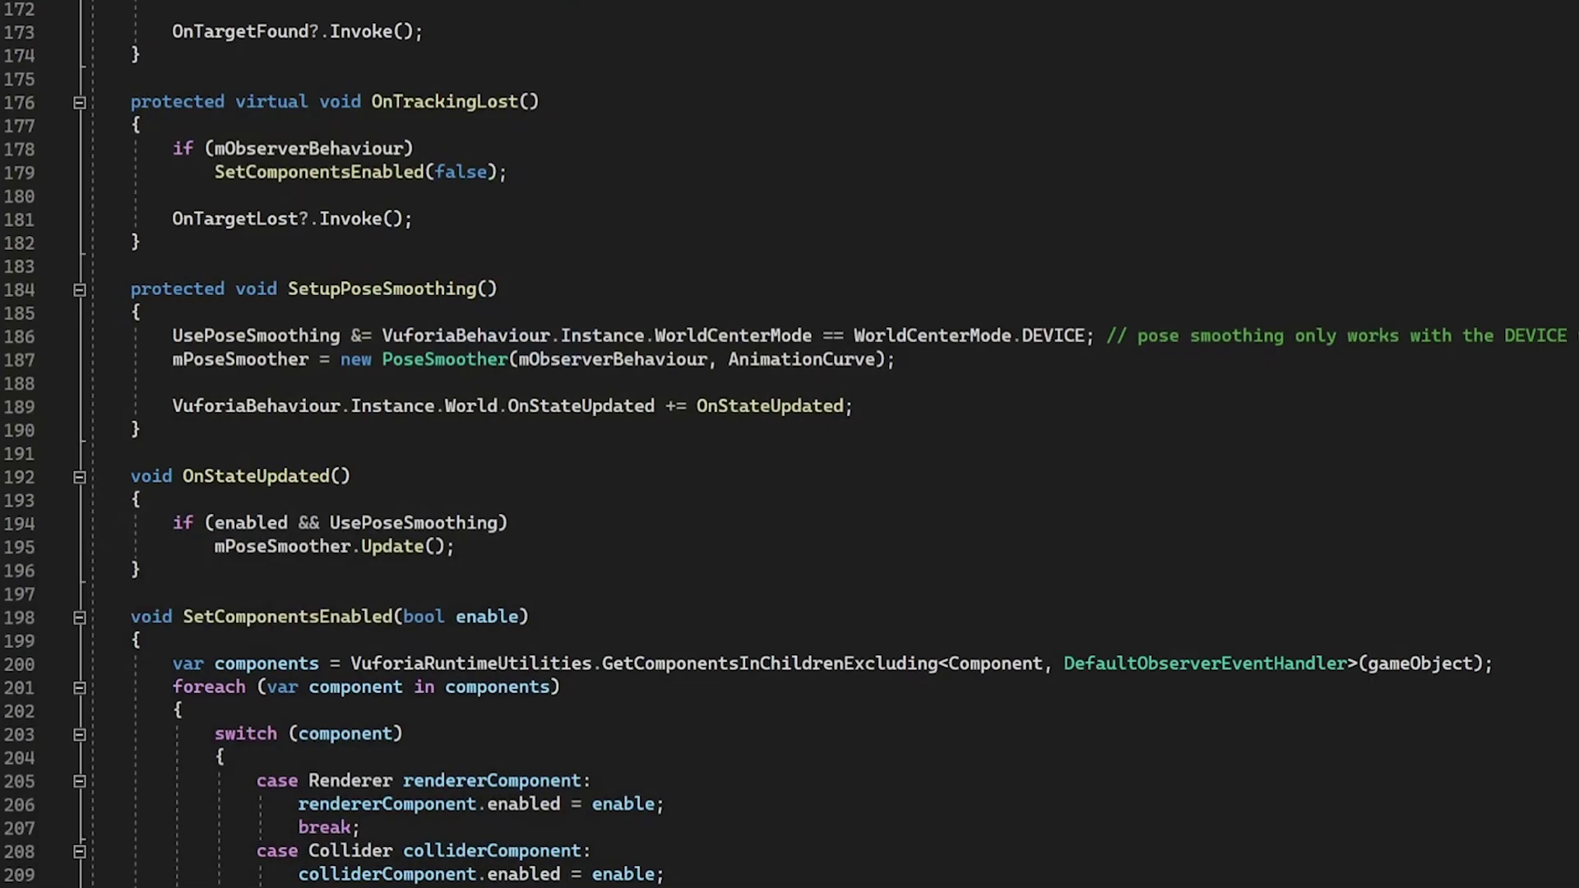
scroll(952, 411, "up", 3)
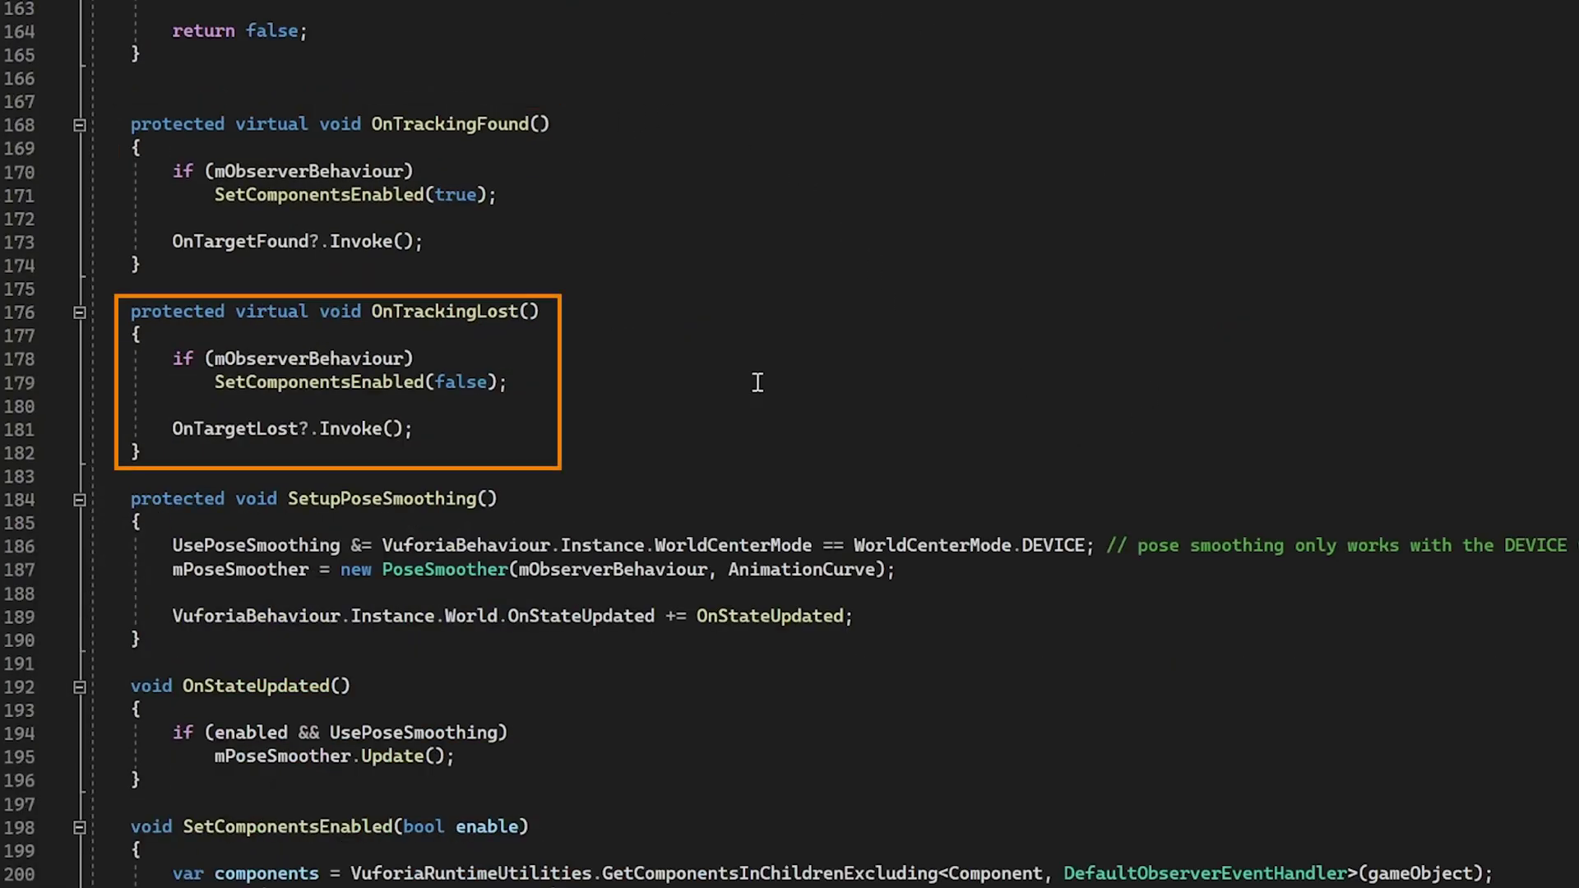
Scroll the DefaultObserverEventHandler code down to the OnTrackingLost method
scroll(677, 344, "down", 7)
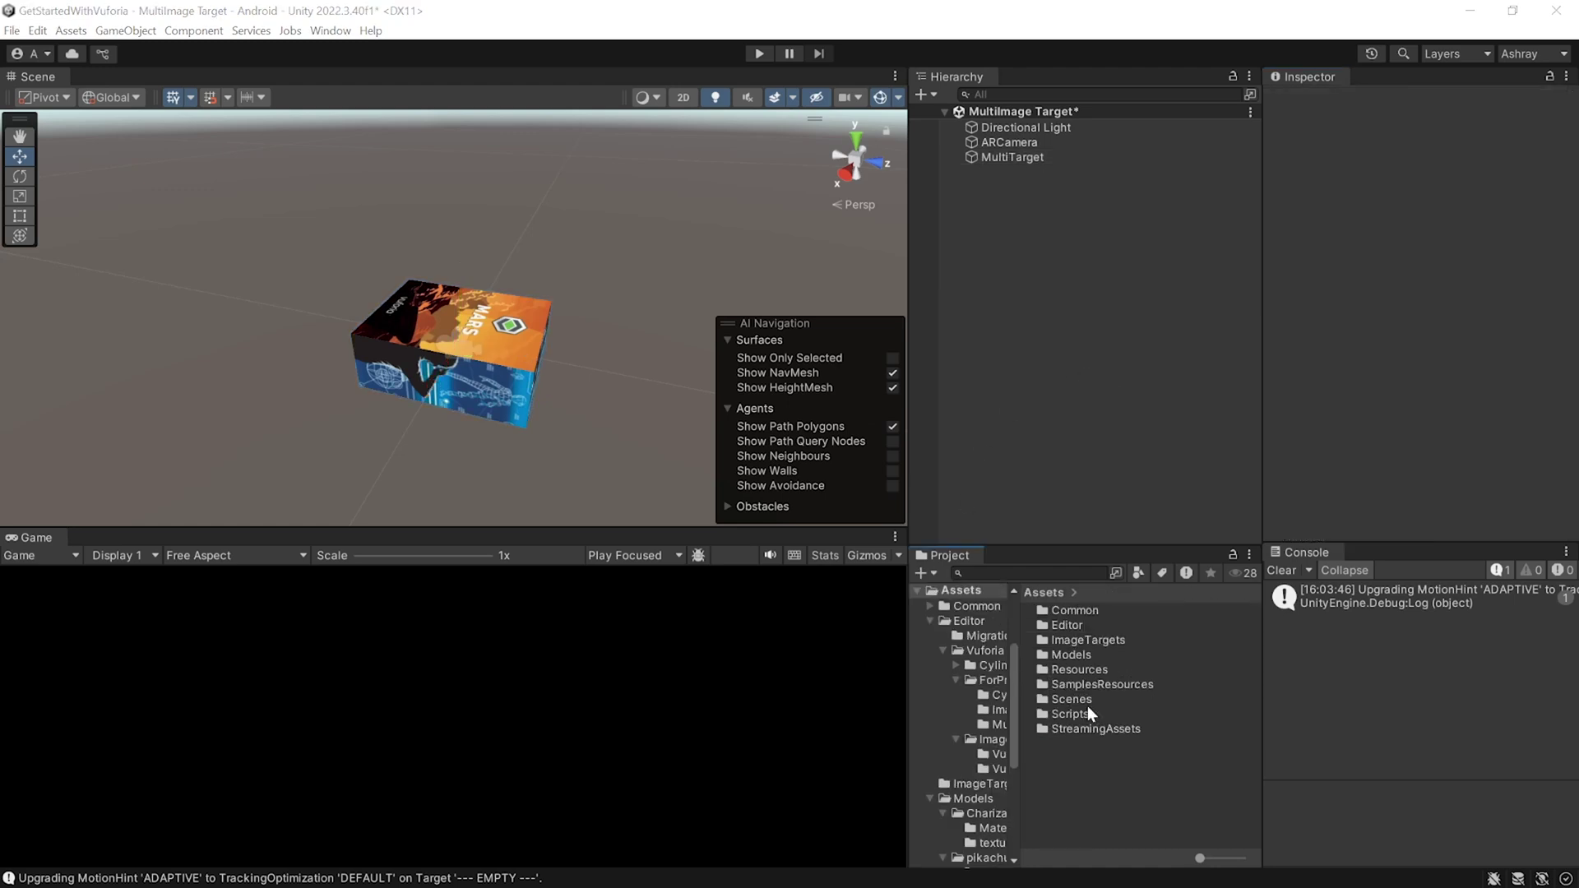
Place the Astronaut model from SamplesResources > AugmentationAssets > Models under MultiTarget
double_click(1104, 684)
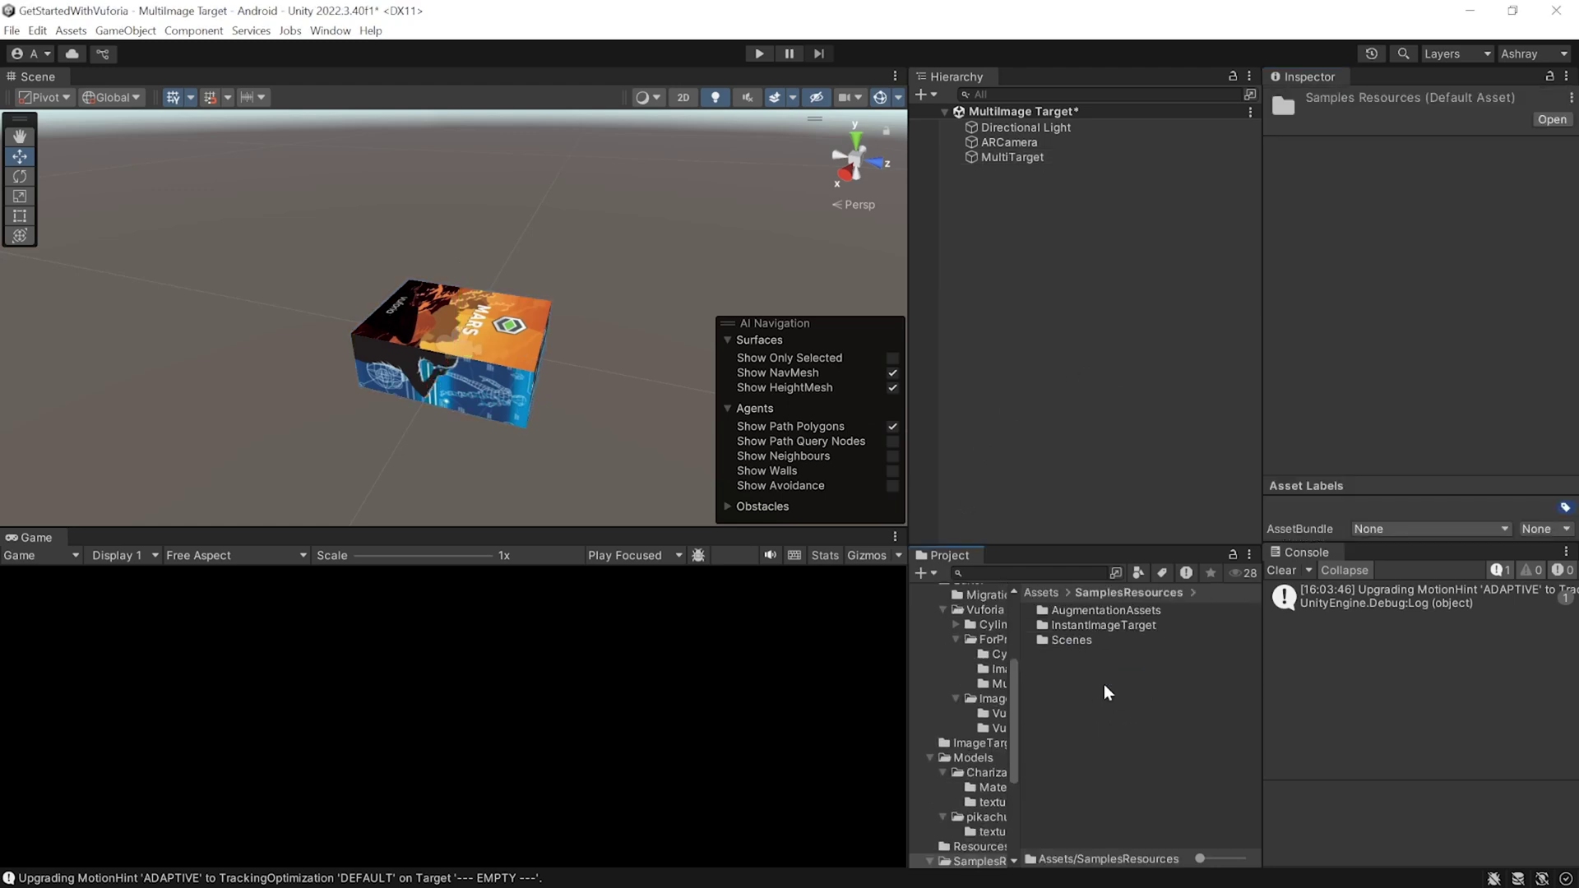
double_click(1091, 612)
double_click(1083, 639)
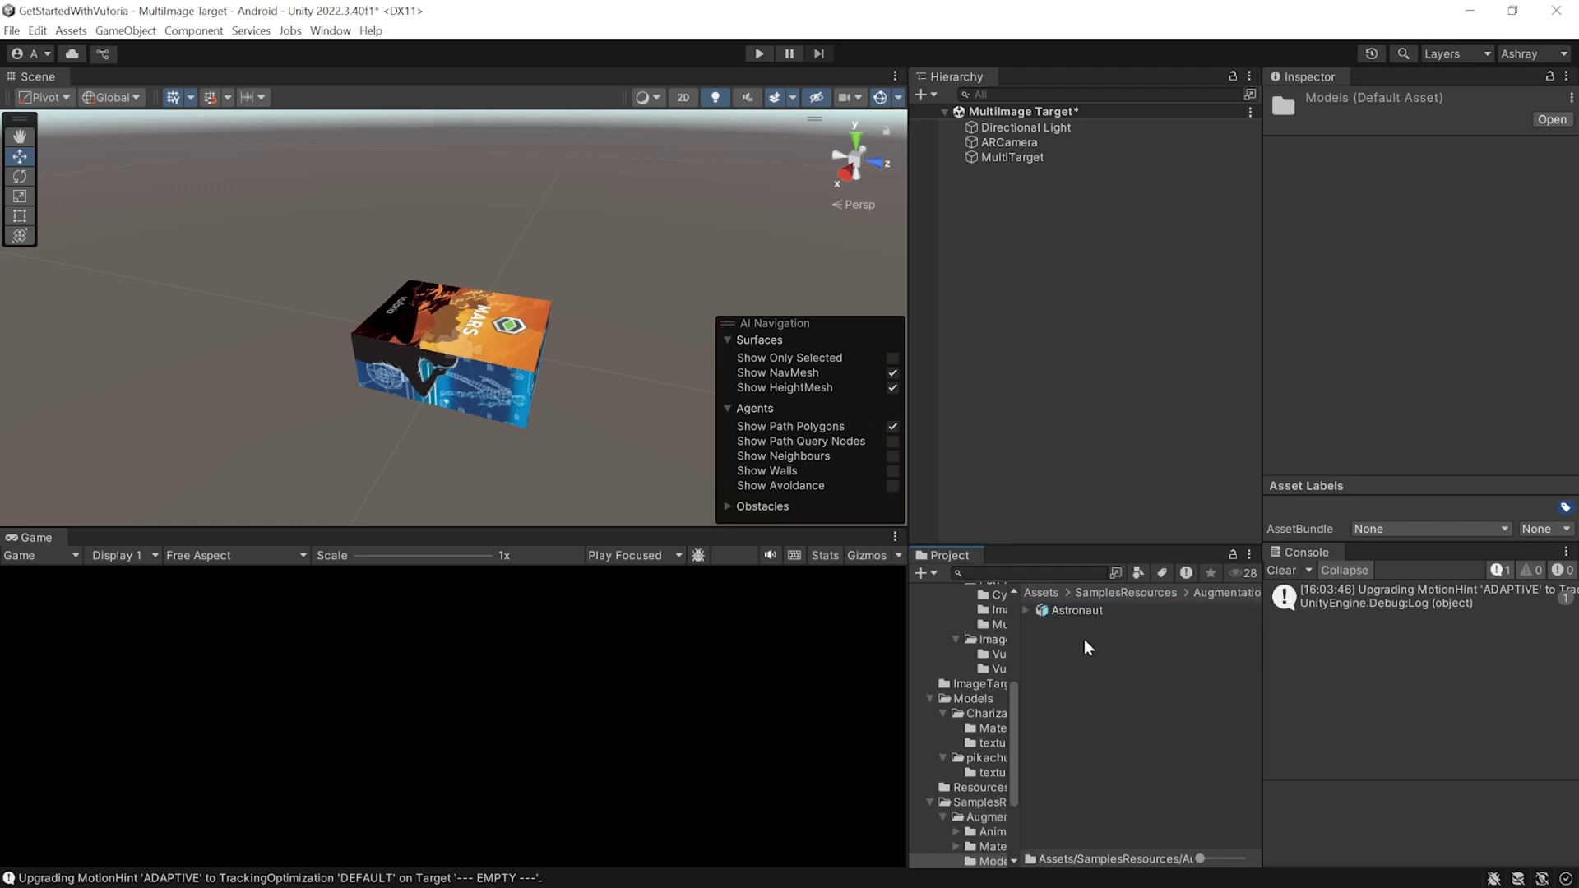
left_click(1082, 611)
left_click(1086, 632)
left_click_drag(1079, 614, 1004, 156)
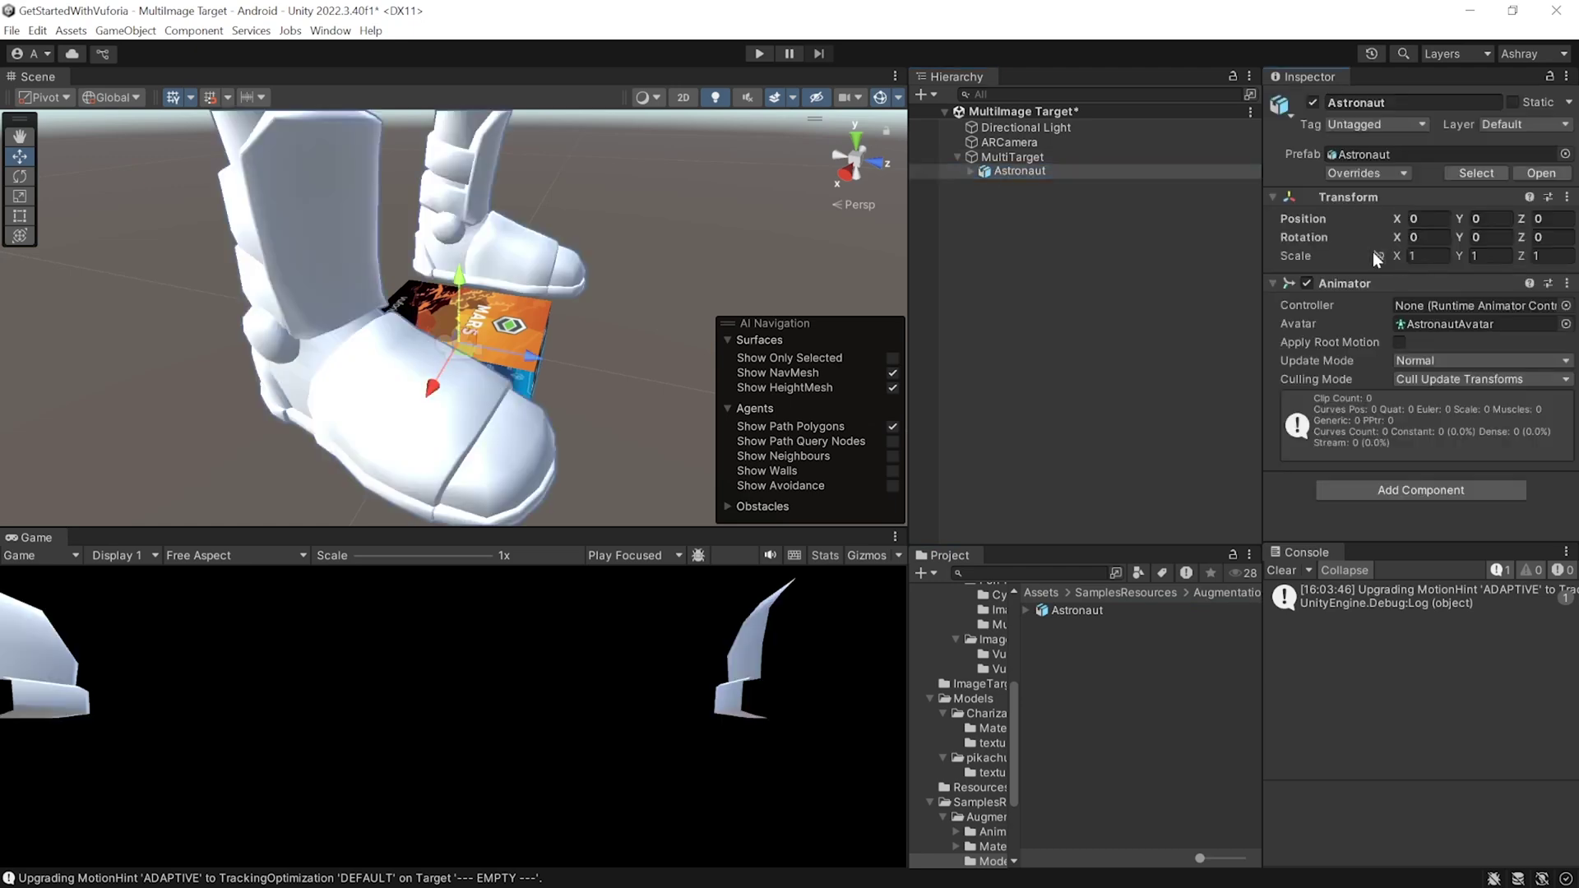
Scale the Astronaut to 0.125 and raise it to stand on the box
left_click(1440, 258)
type("0.125")
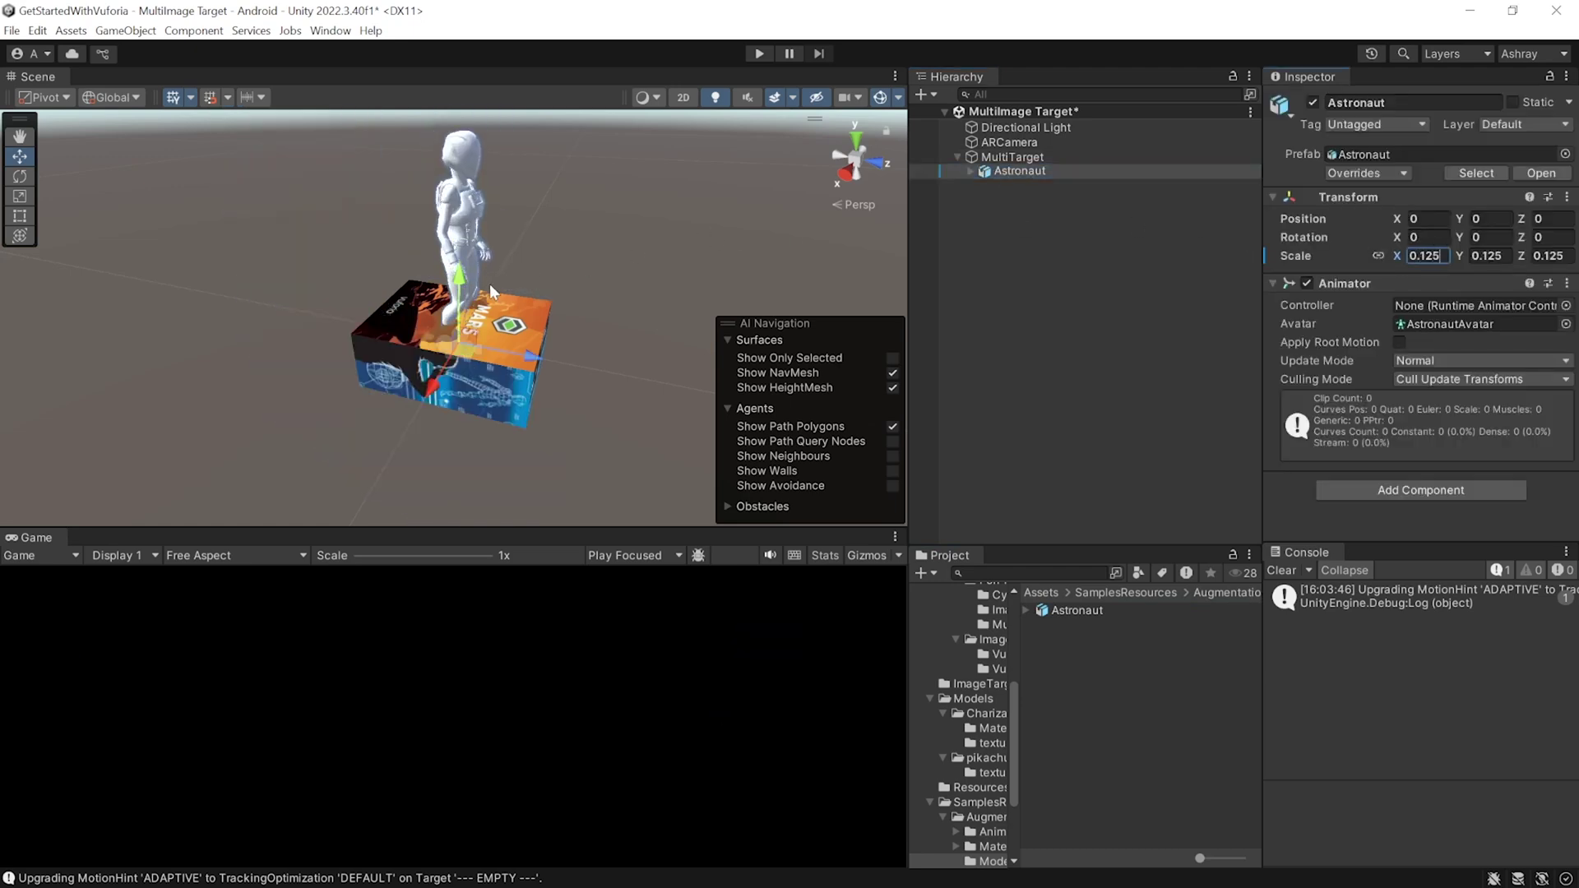
left_click_drag(458, 280, 455, 250)
Assign the Astronaut controller to the Astronaut's Animator
left_click(1467, 304)
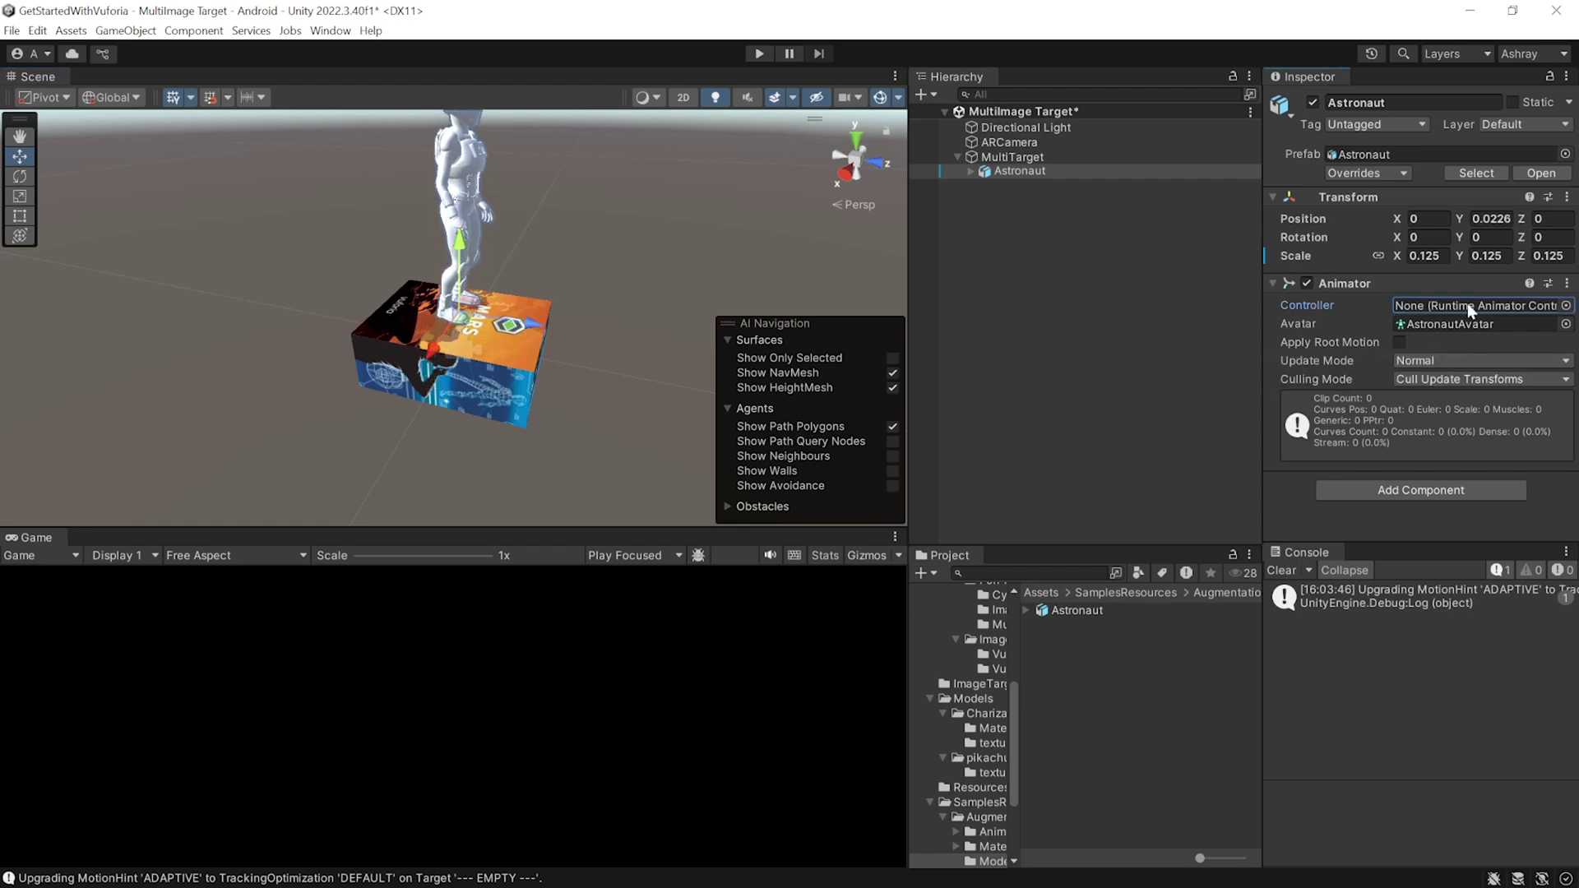
left_click(1565, 306)
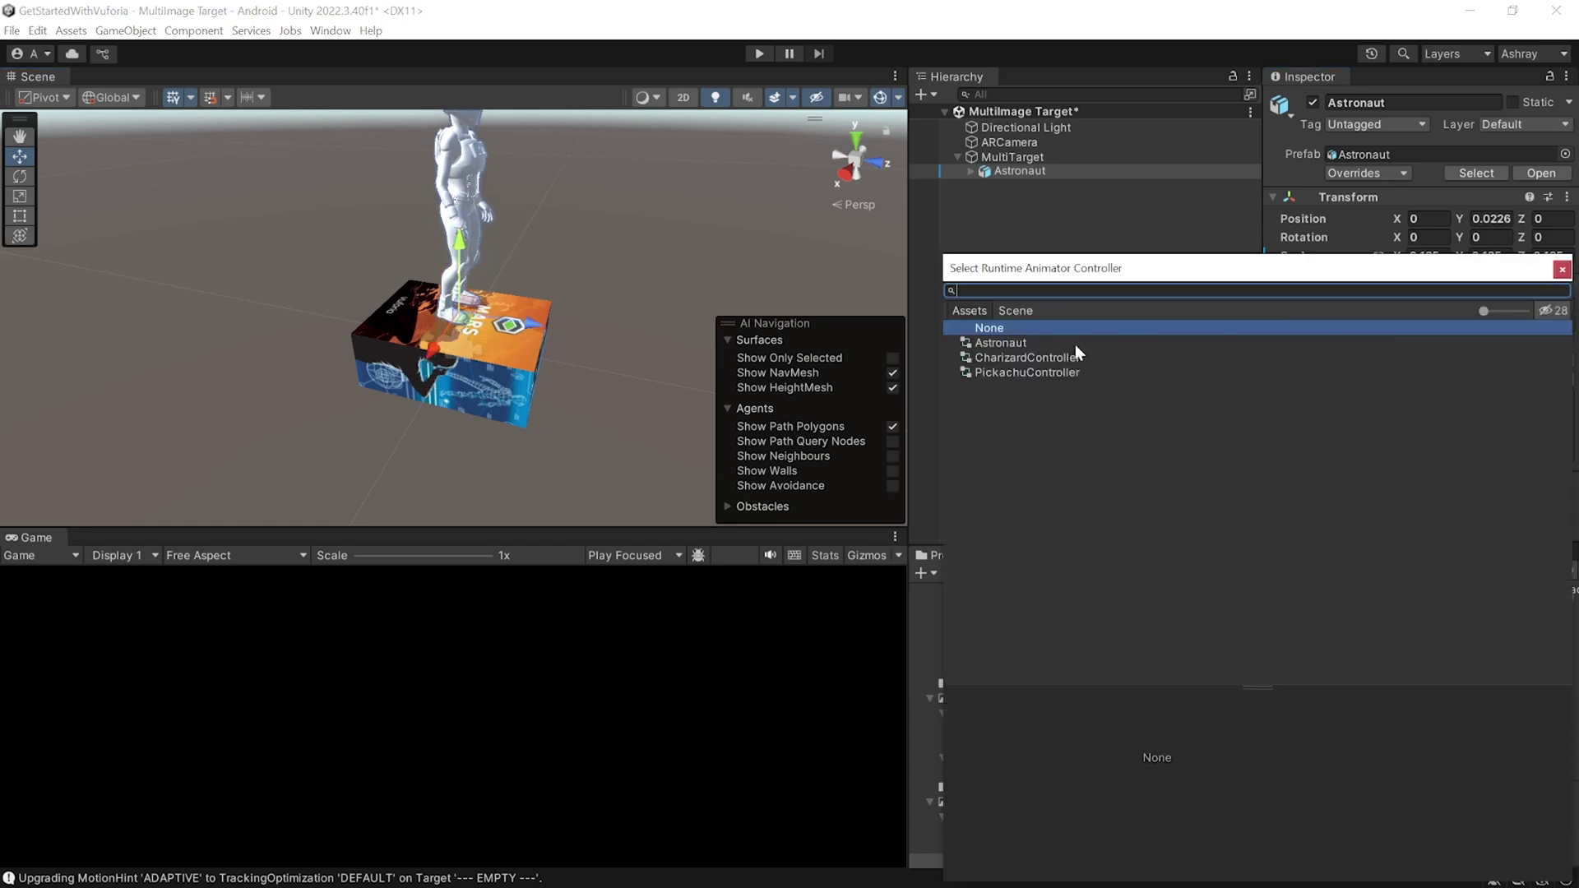
double_click(989, 346)
Expand Astronaut and select its AirHose and Astronaut child meshes
left_click(969, 170)
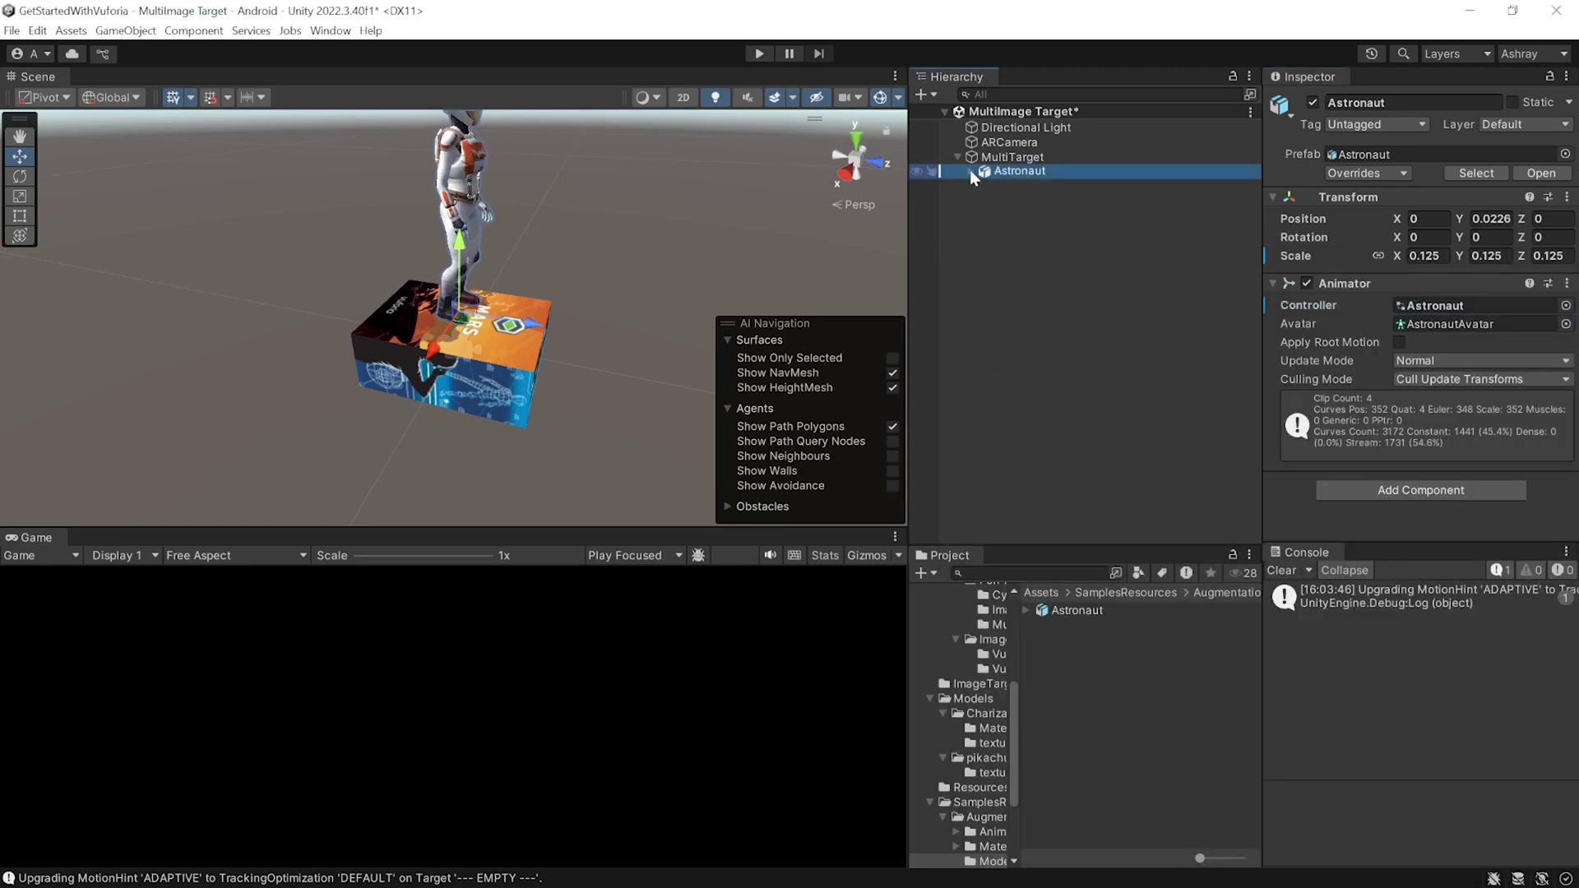
left_click(1048, 185)
left_click(1046, 201, "shift")
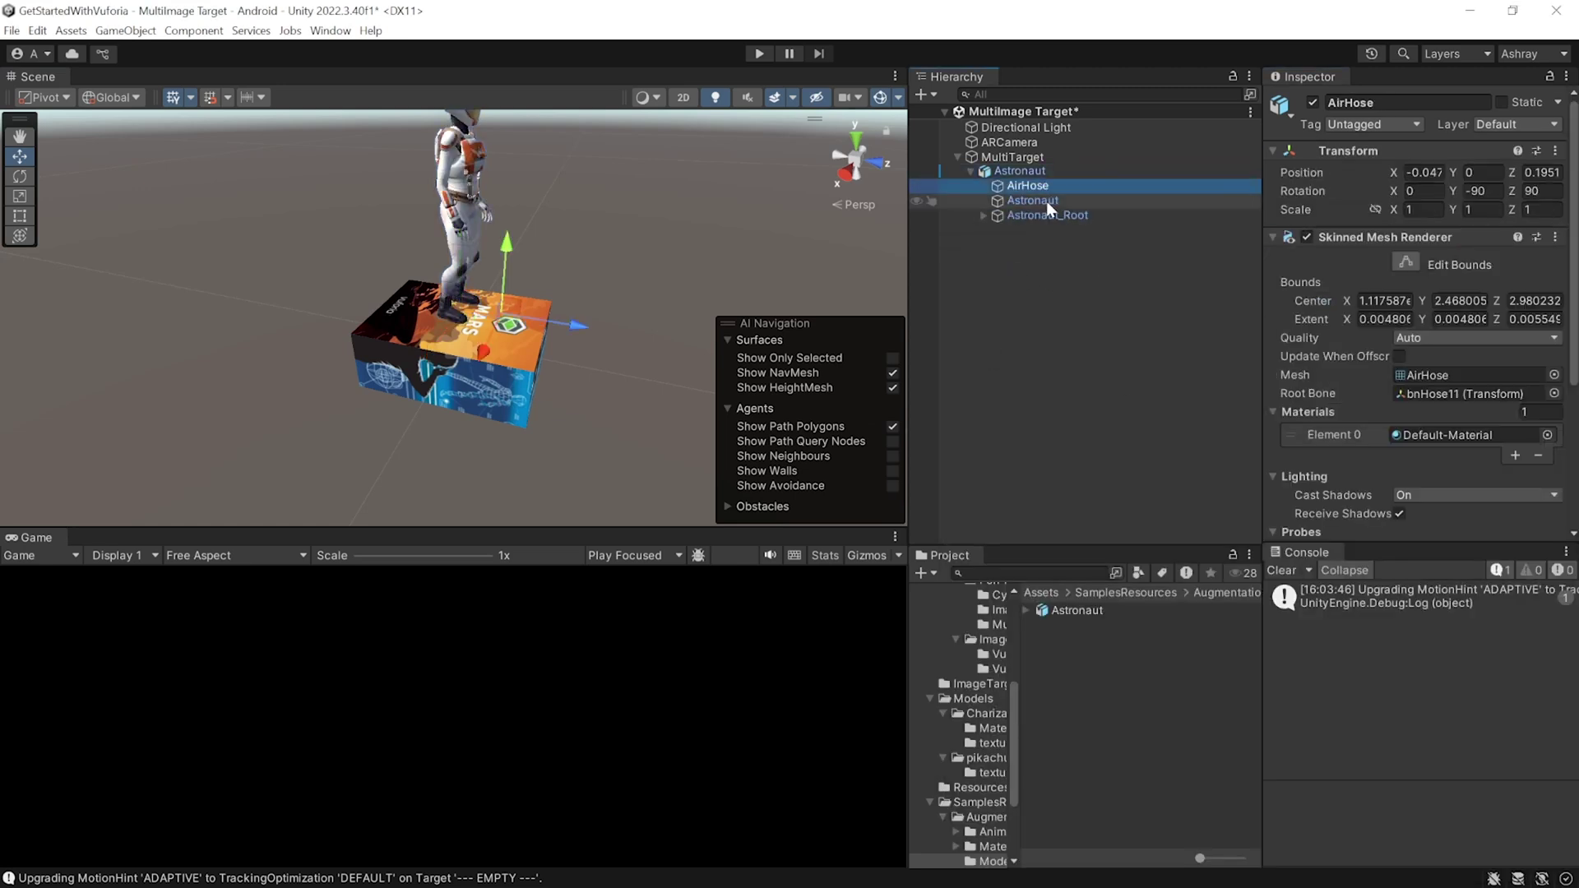
Open the Element 0 material picker for the selected AirHose and Astronaut meshes
left_click(1547, 435)
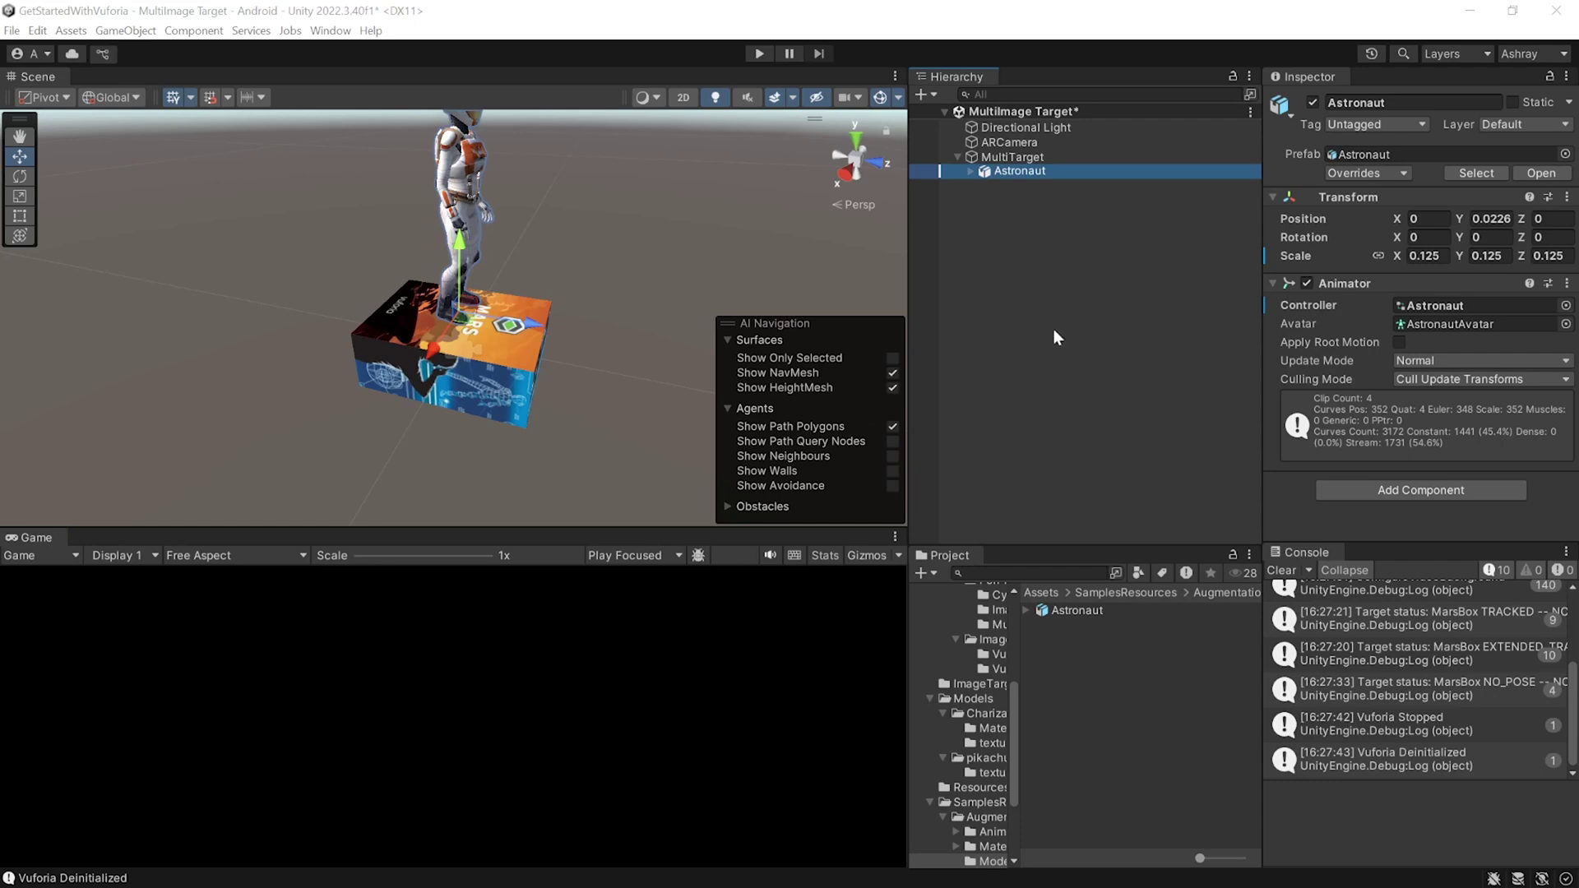
Open Assets > Resources and review VuforiaConfiguration's camera, database and play-mode settings
left_click(1041, 592)
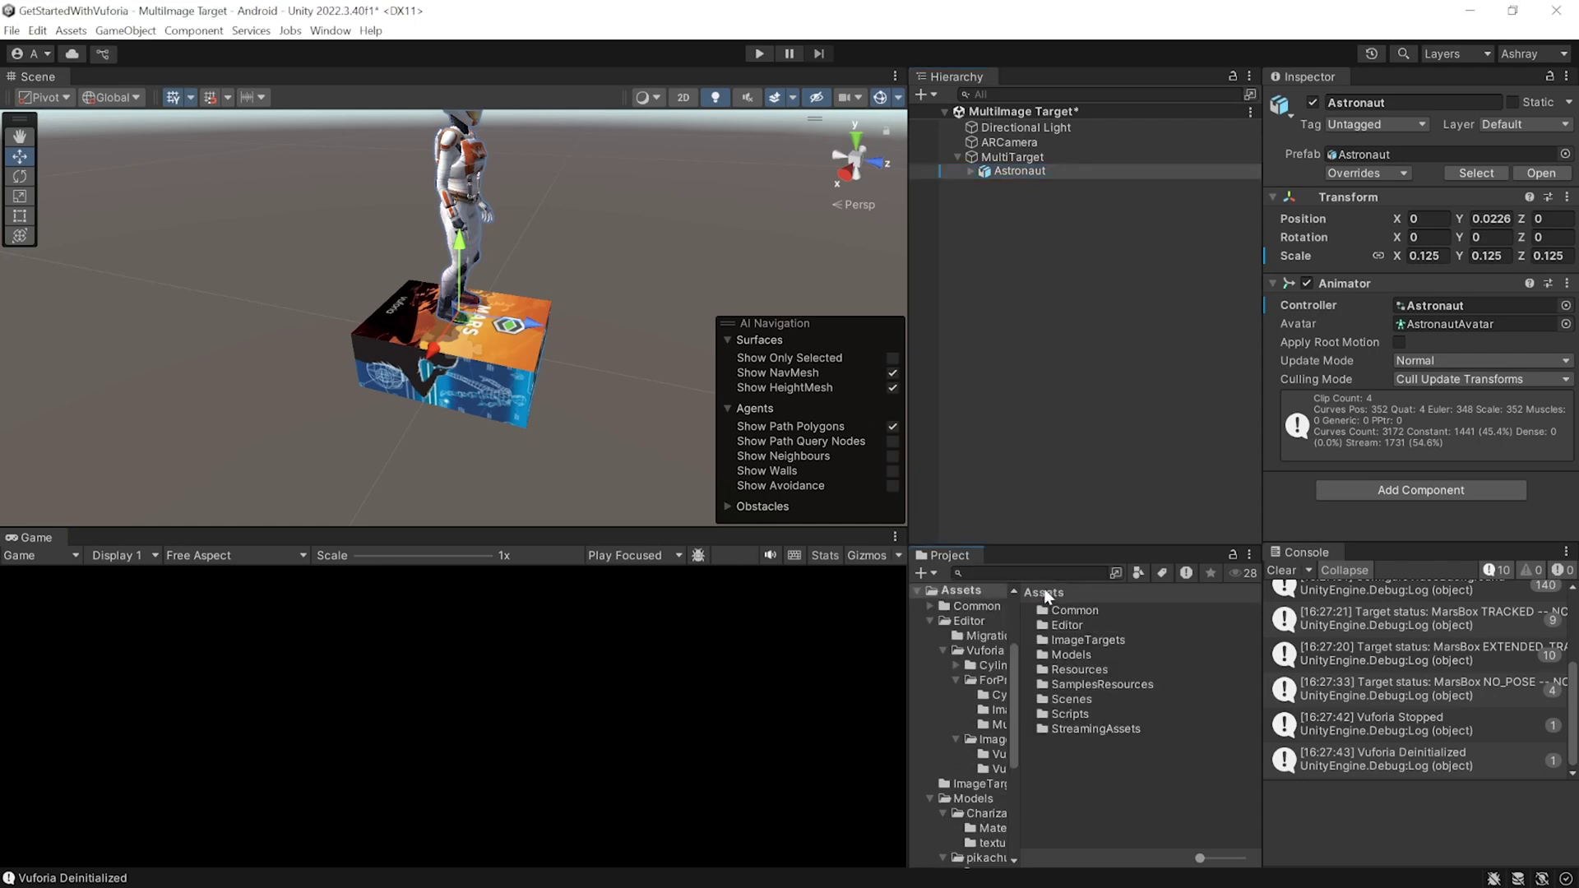
double_click(1096, 670)
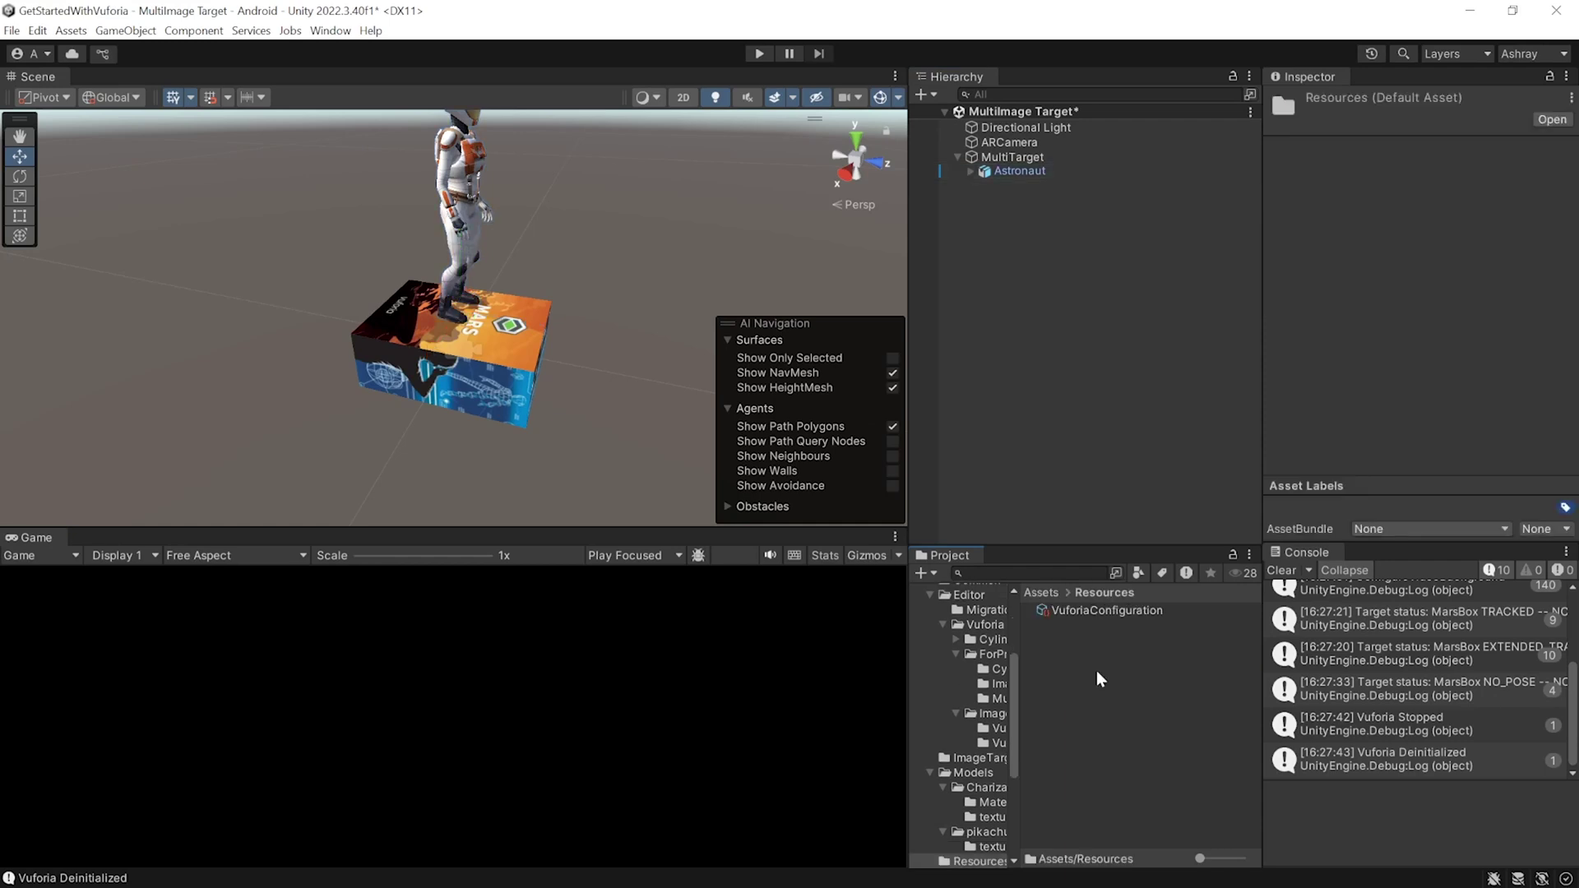
left_click(1070, 610)
scroll(1348, 265, "down", 5)
scroll(1348, 265, "down", 1)
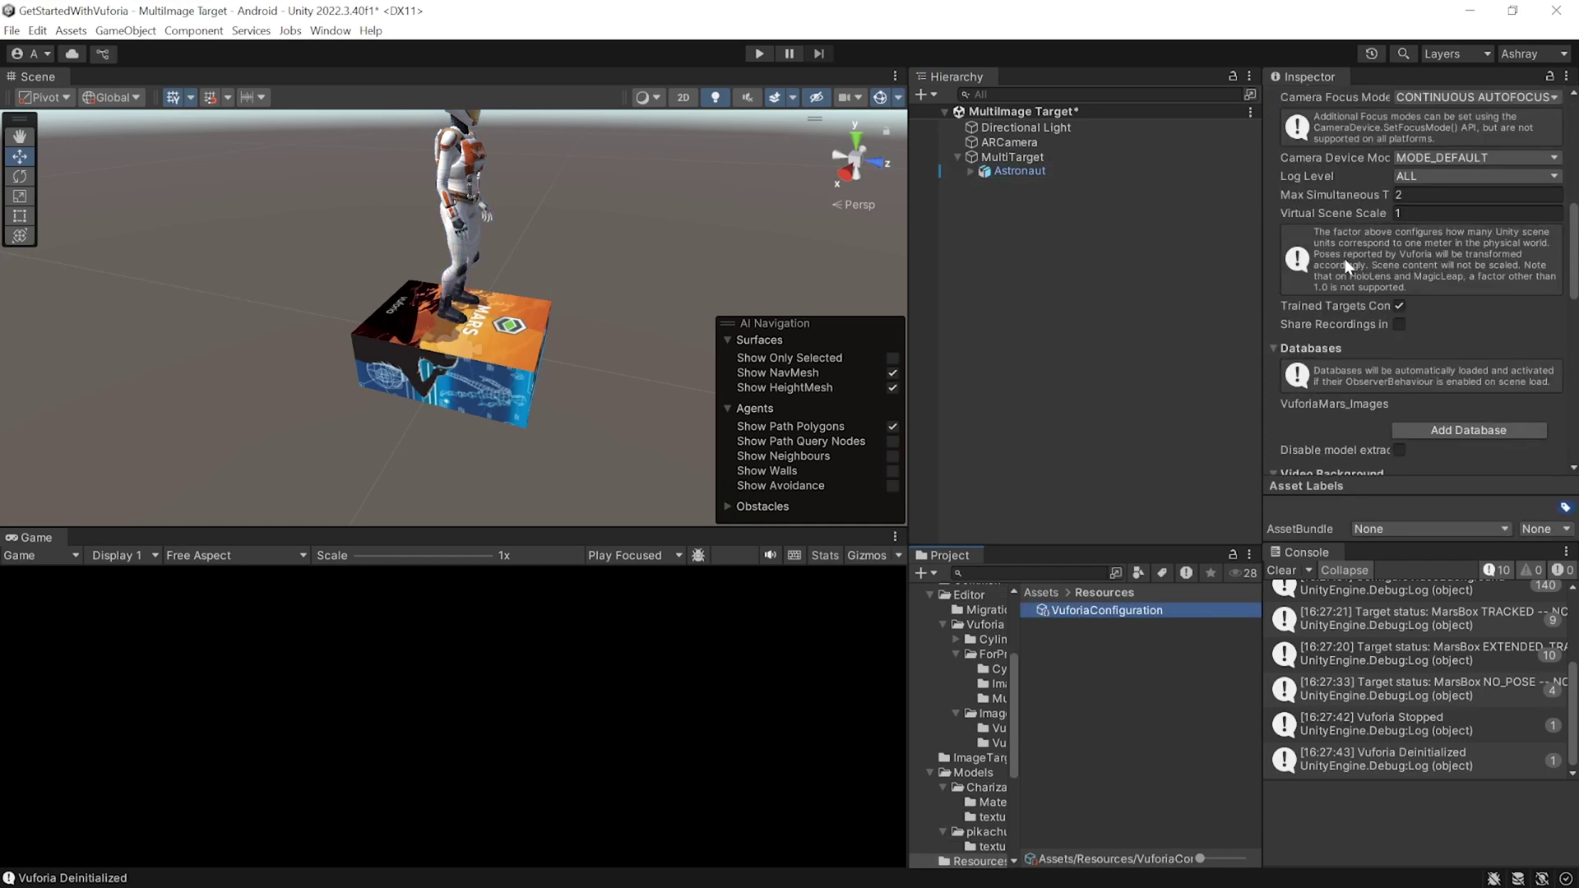
scroll(1369, 256, "down", 5)
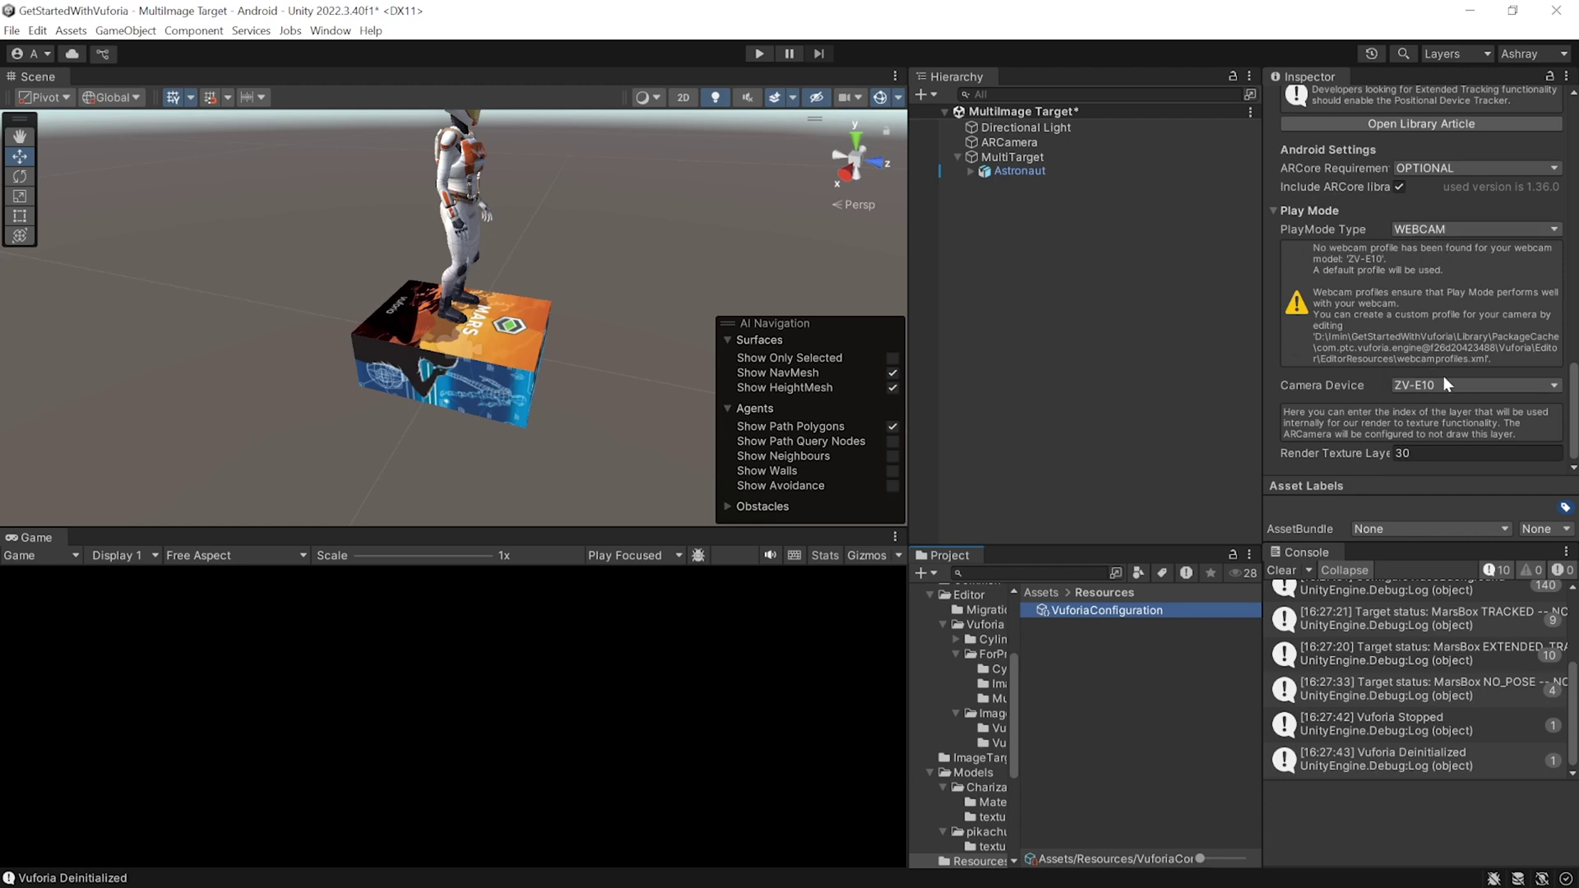
left_click(1023, 295)
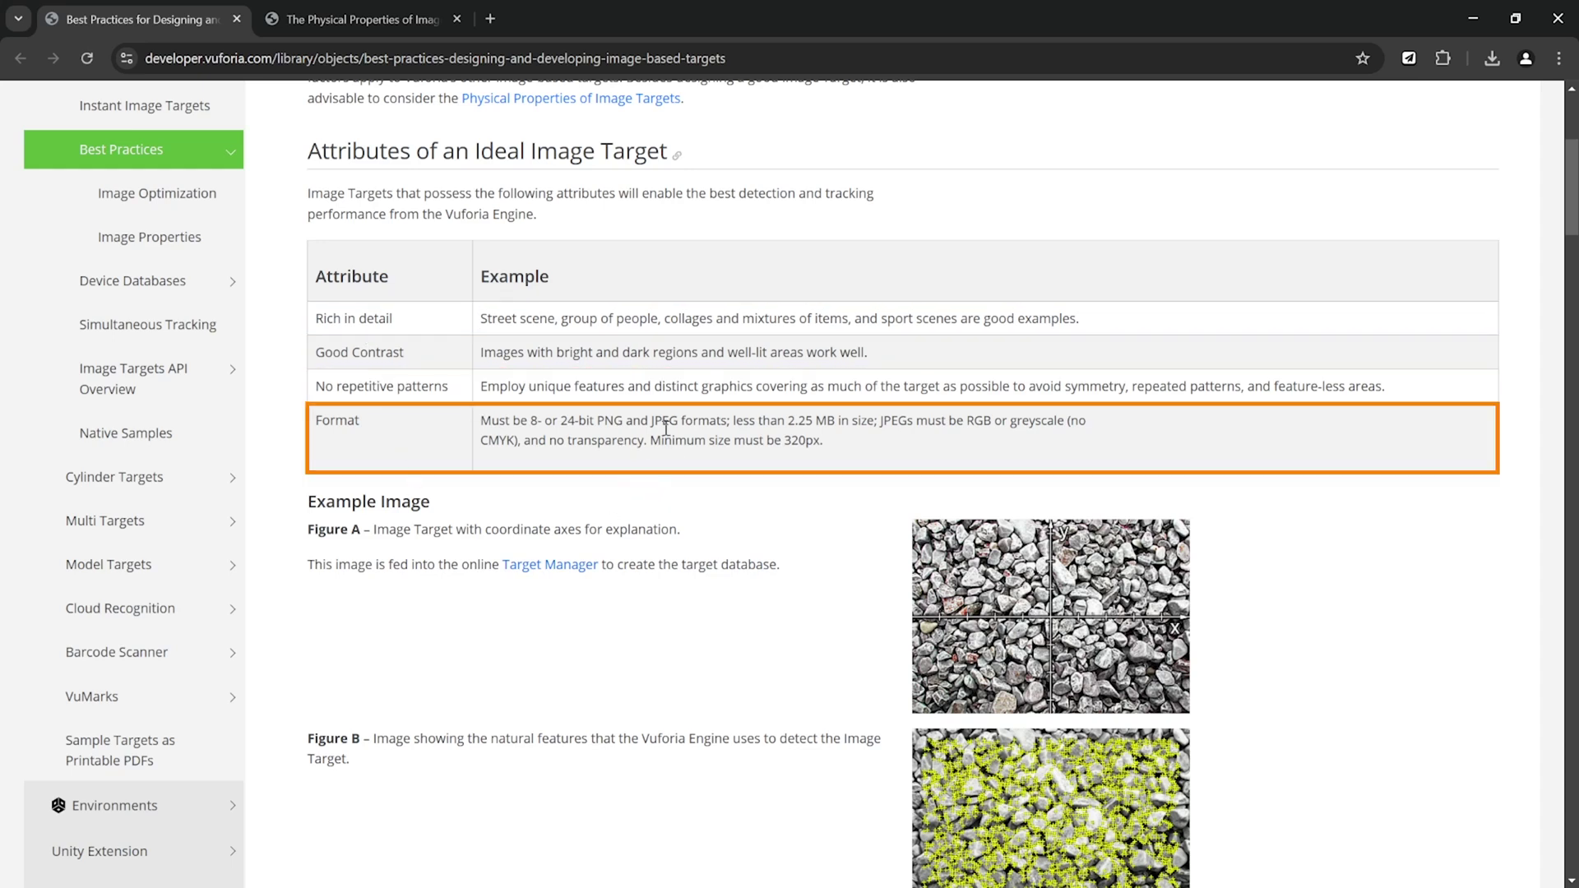
Read through the Physical Properties guidance for image targets
key("ctrl+Tab")
scroll(988, 421, "down", 13)
scroll(985, 420, "down", 6)
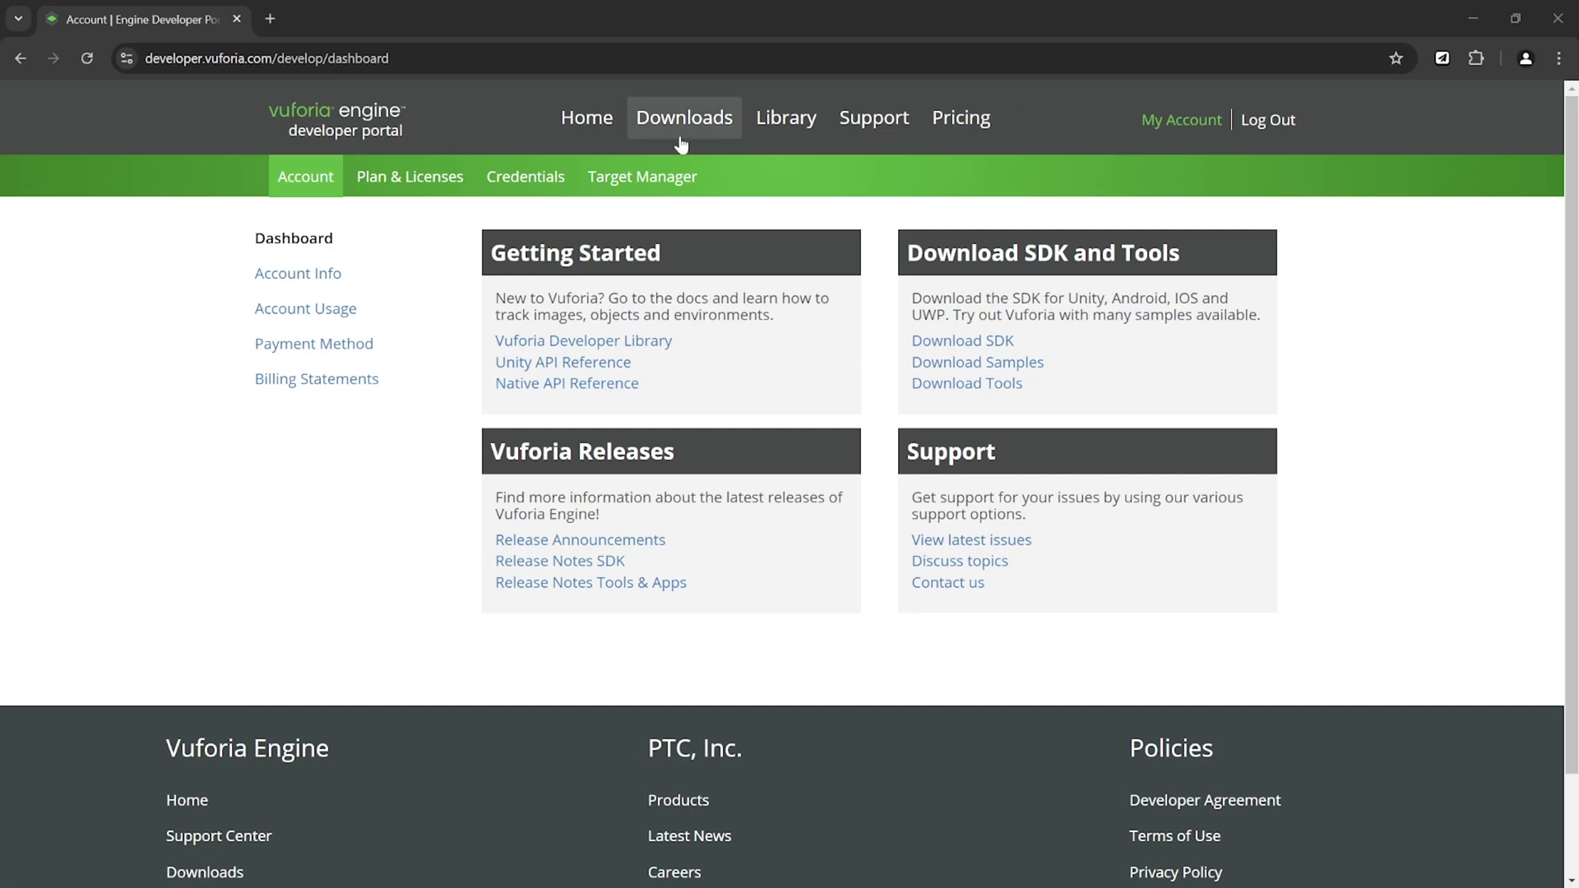
Generate a Device database named MultiImageTest in Target Manager
left_click(679, 178)
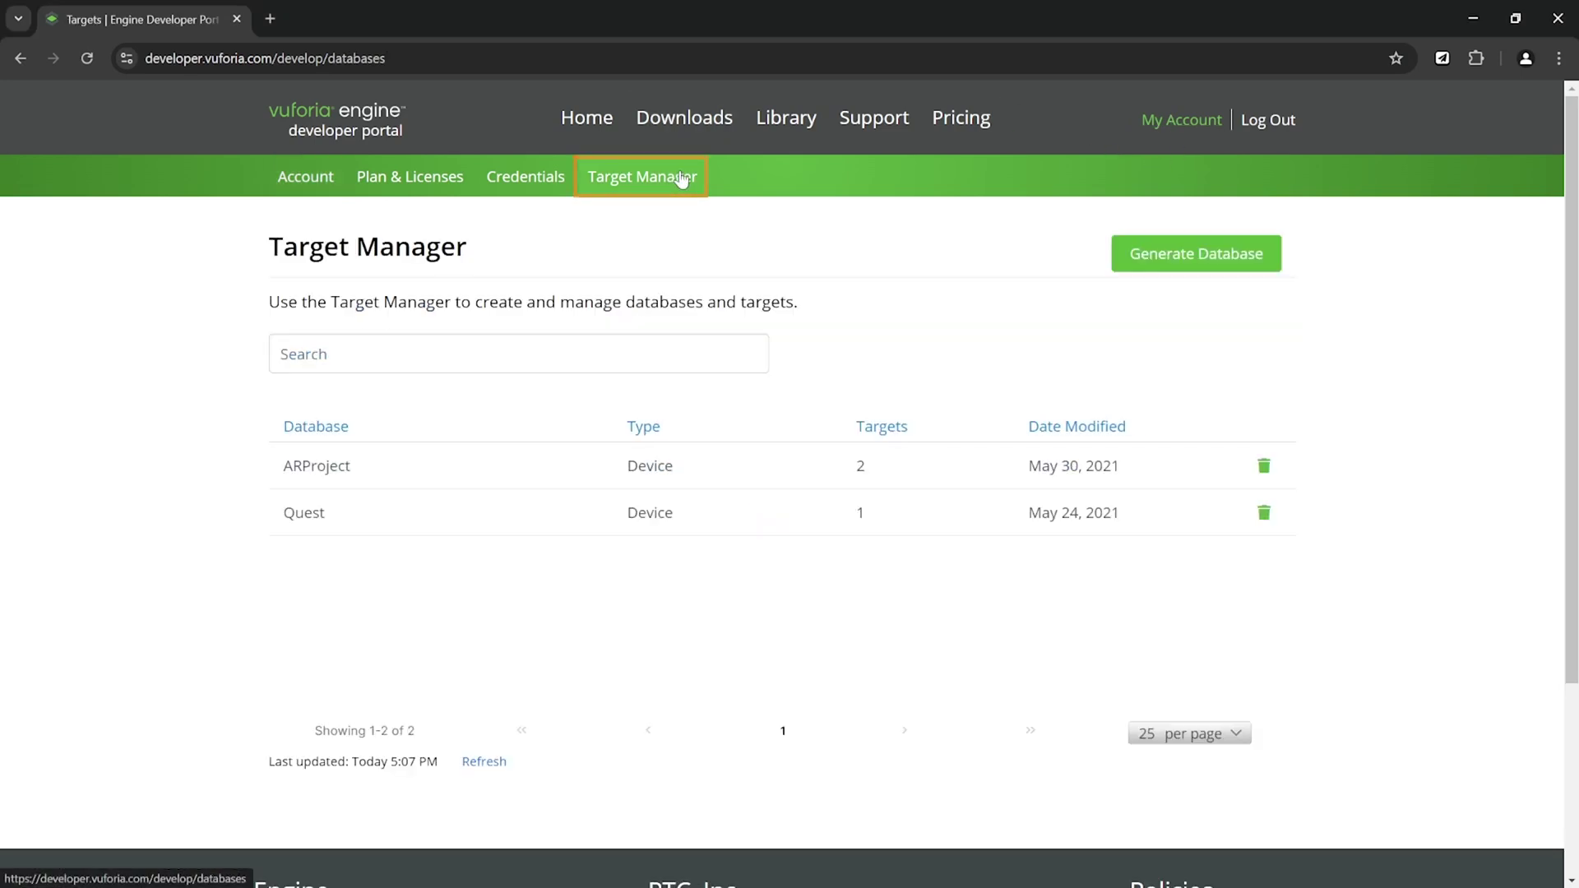
left_click(1196, 255)
left_click(705, 417)
type("MultiImageTest")
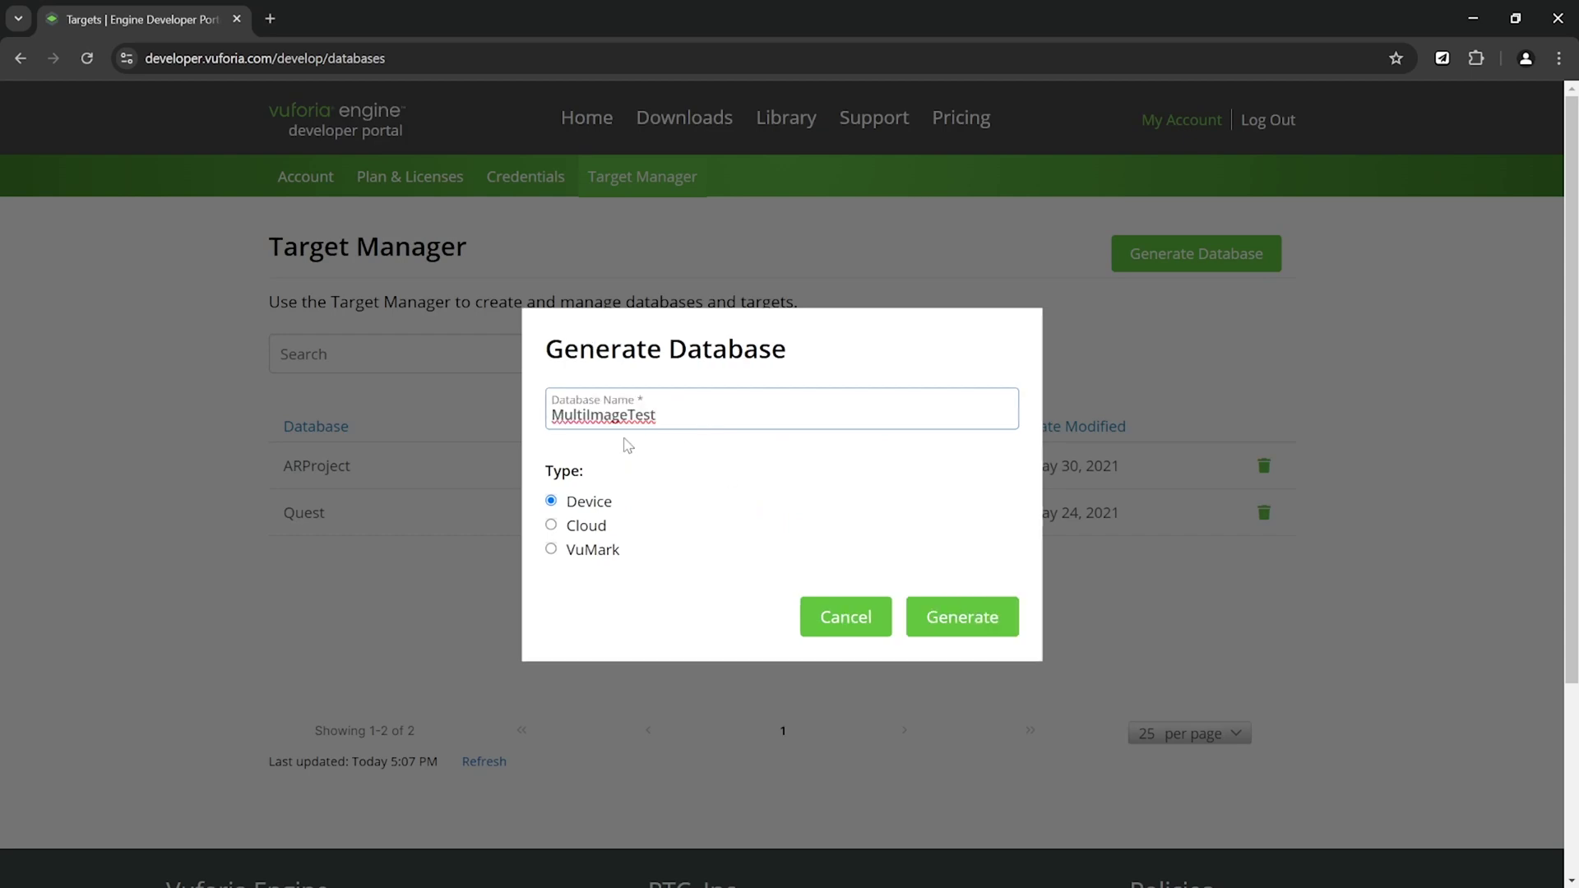
left_click(1005, 621)
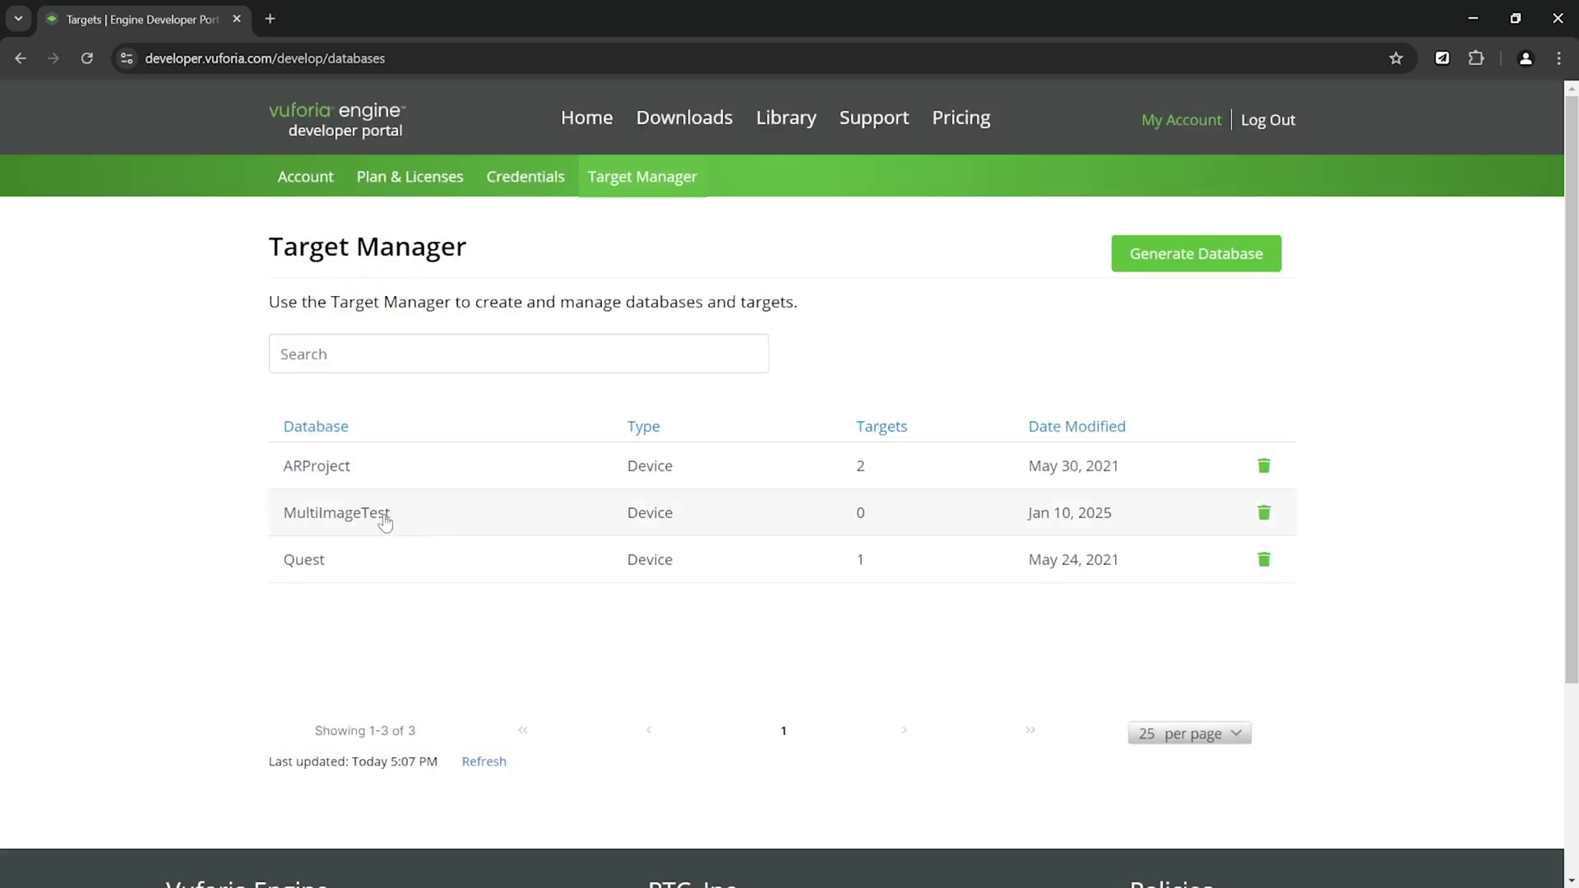
In the MultiImageTest database, start adding a new target of type Multi
left_click(384, 522)
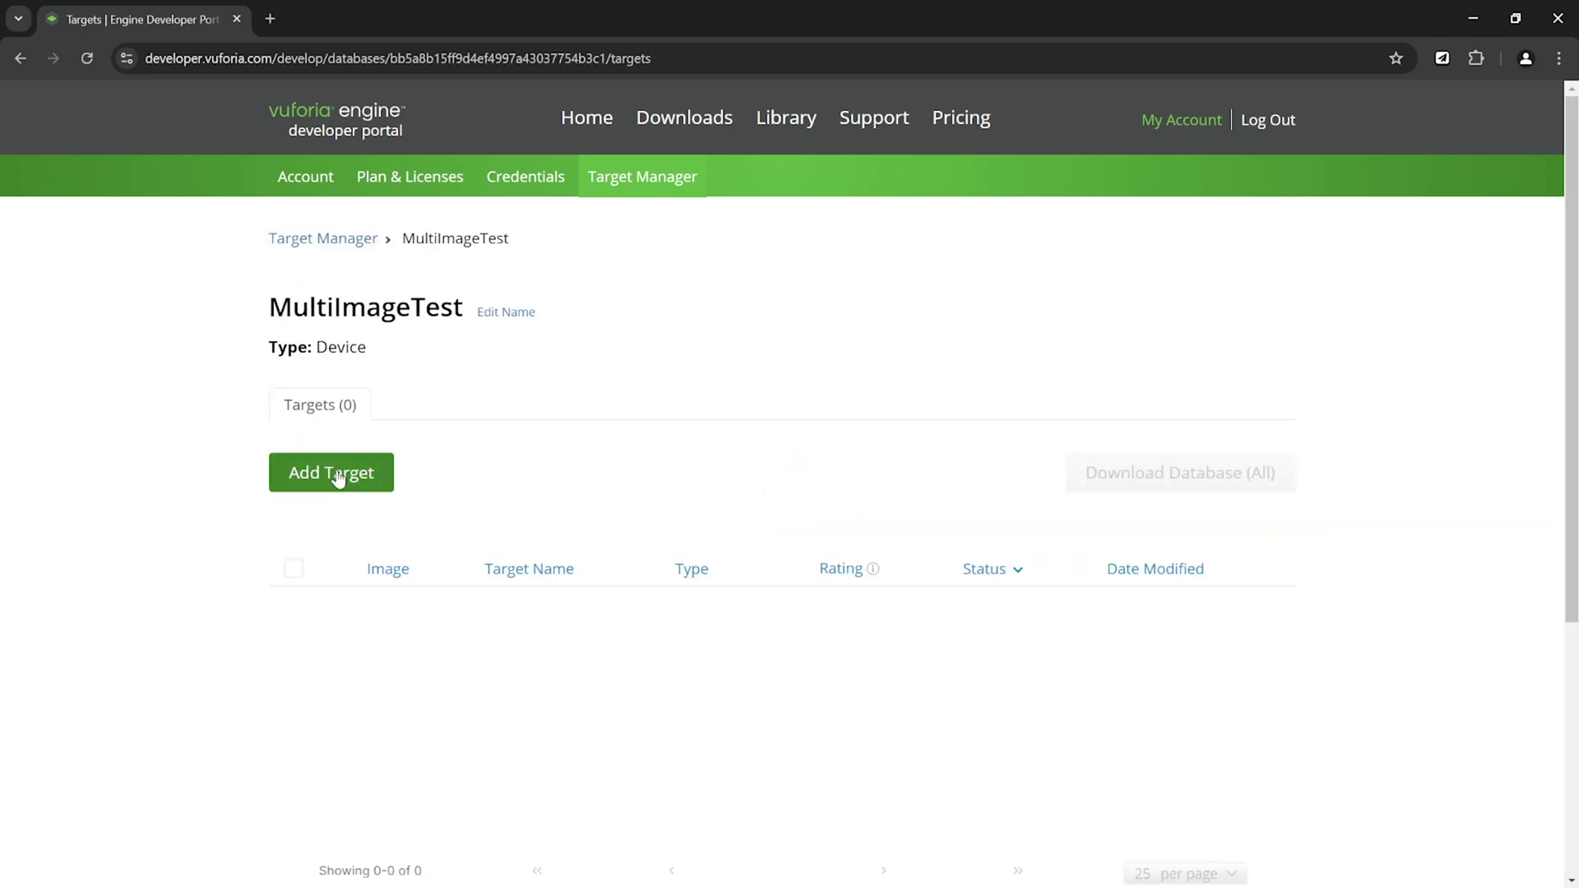
left_click(337, 476)
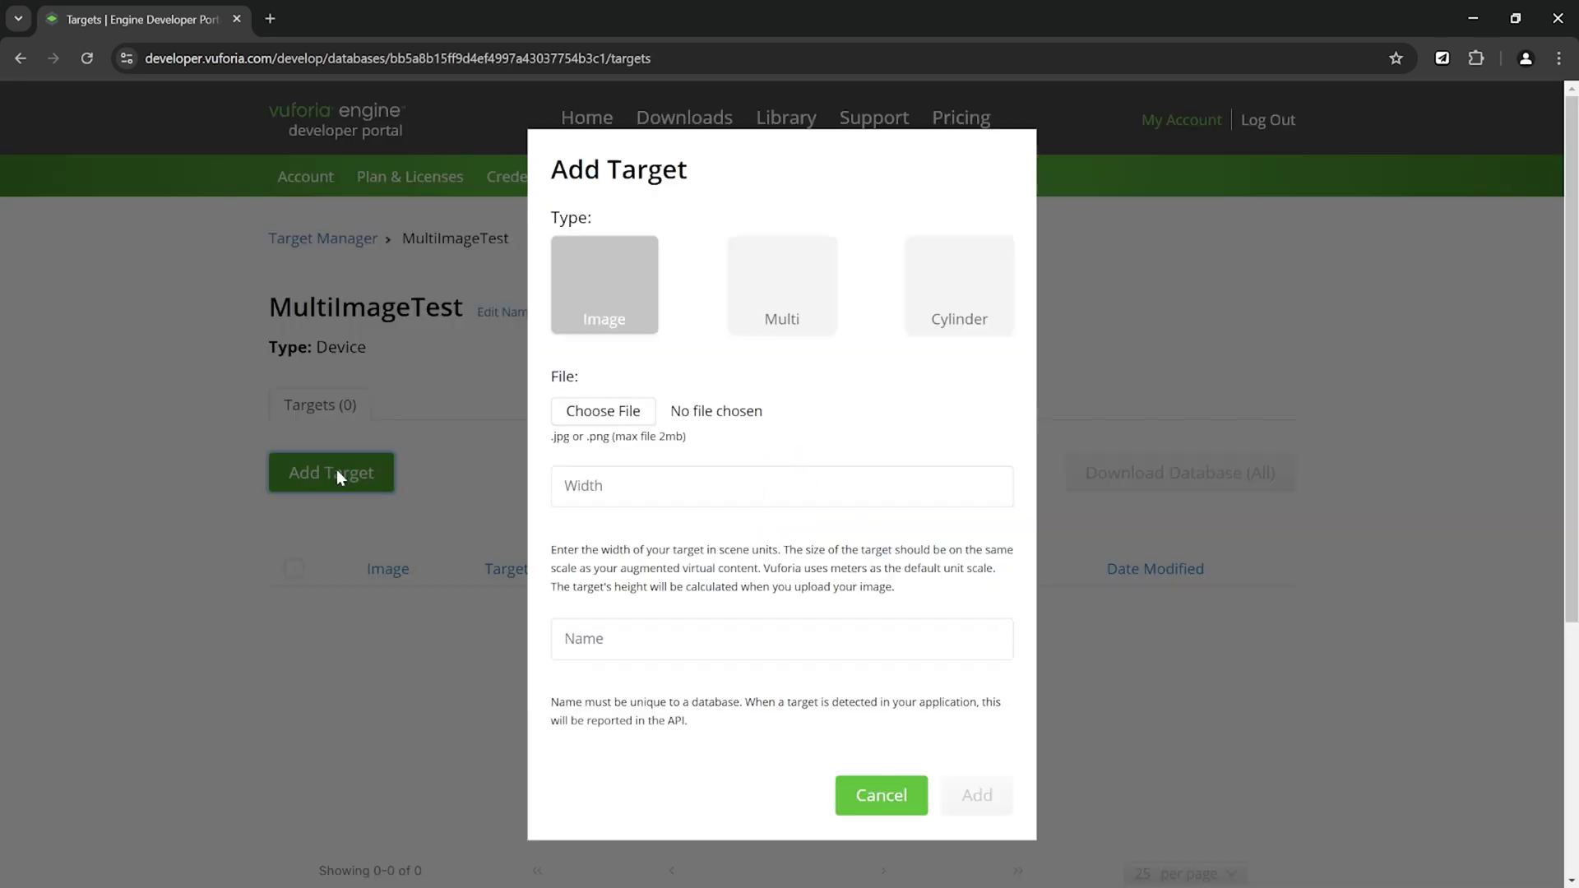
left_click(777, 305)
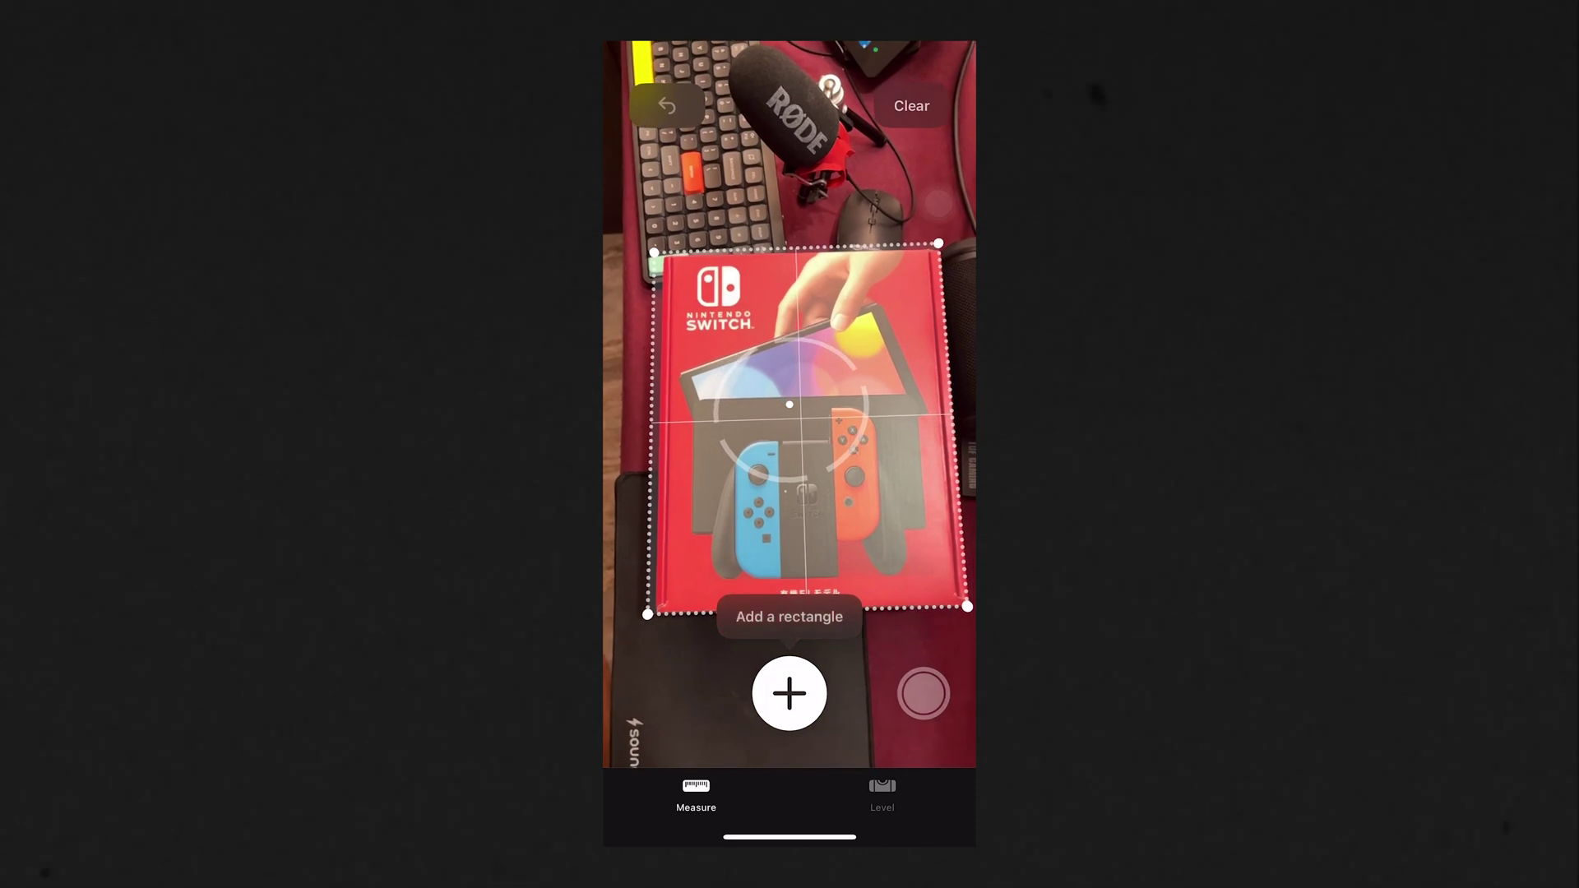
left_click(789, 693)
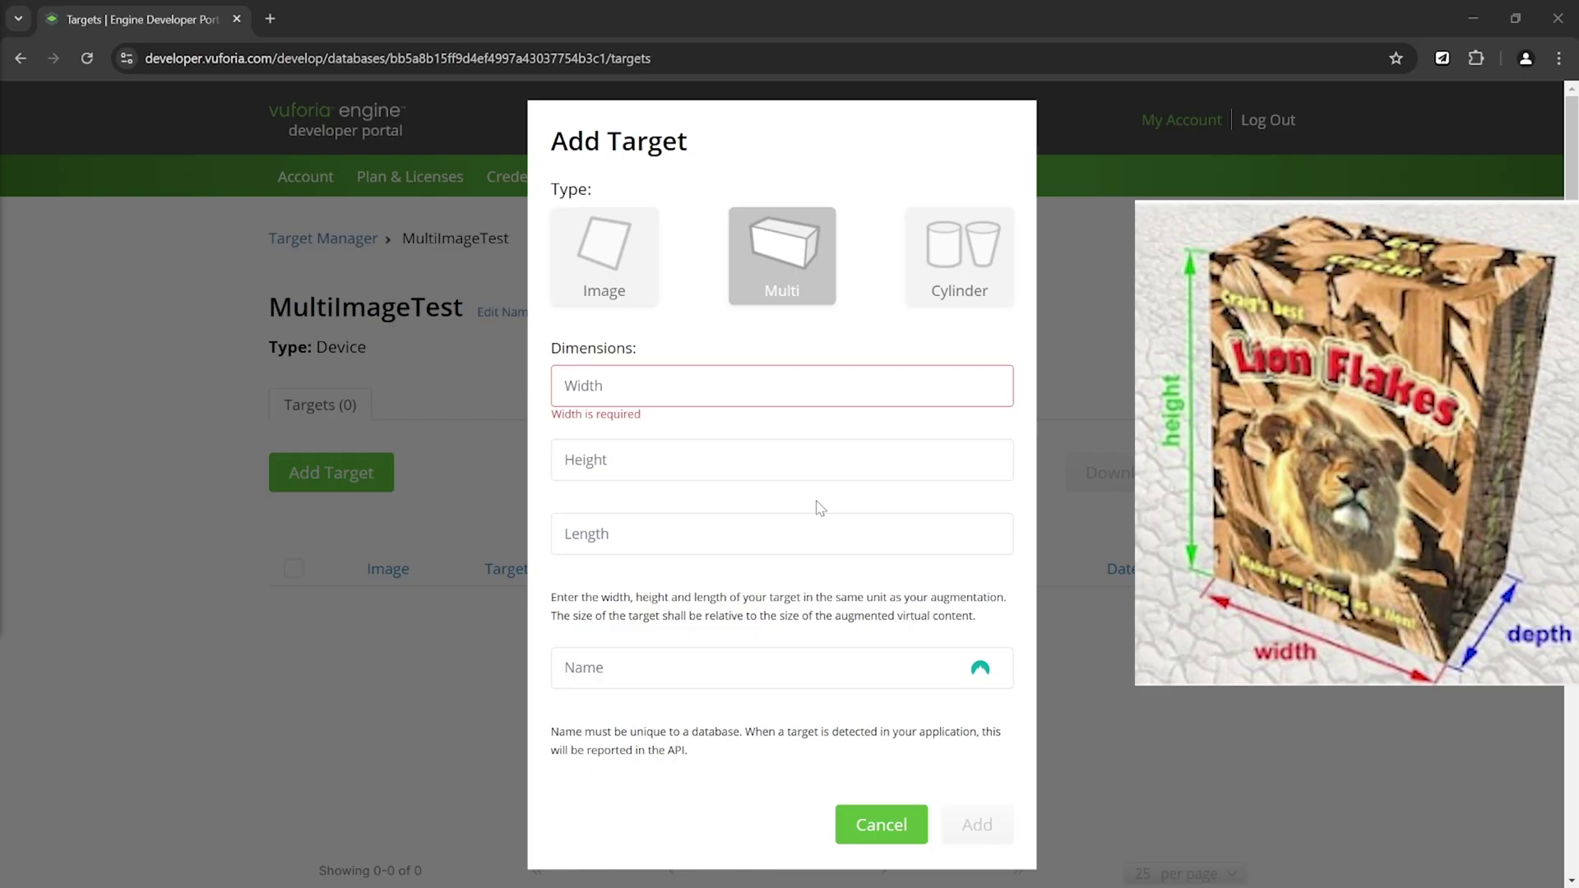
Enter the box dimensions: width 0.25, height 0.1, length 0.35
left_click(638, 396)
type("0.25")
left_click(616, 460)
type("0.1")
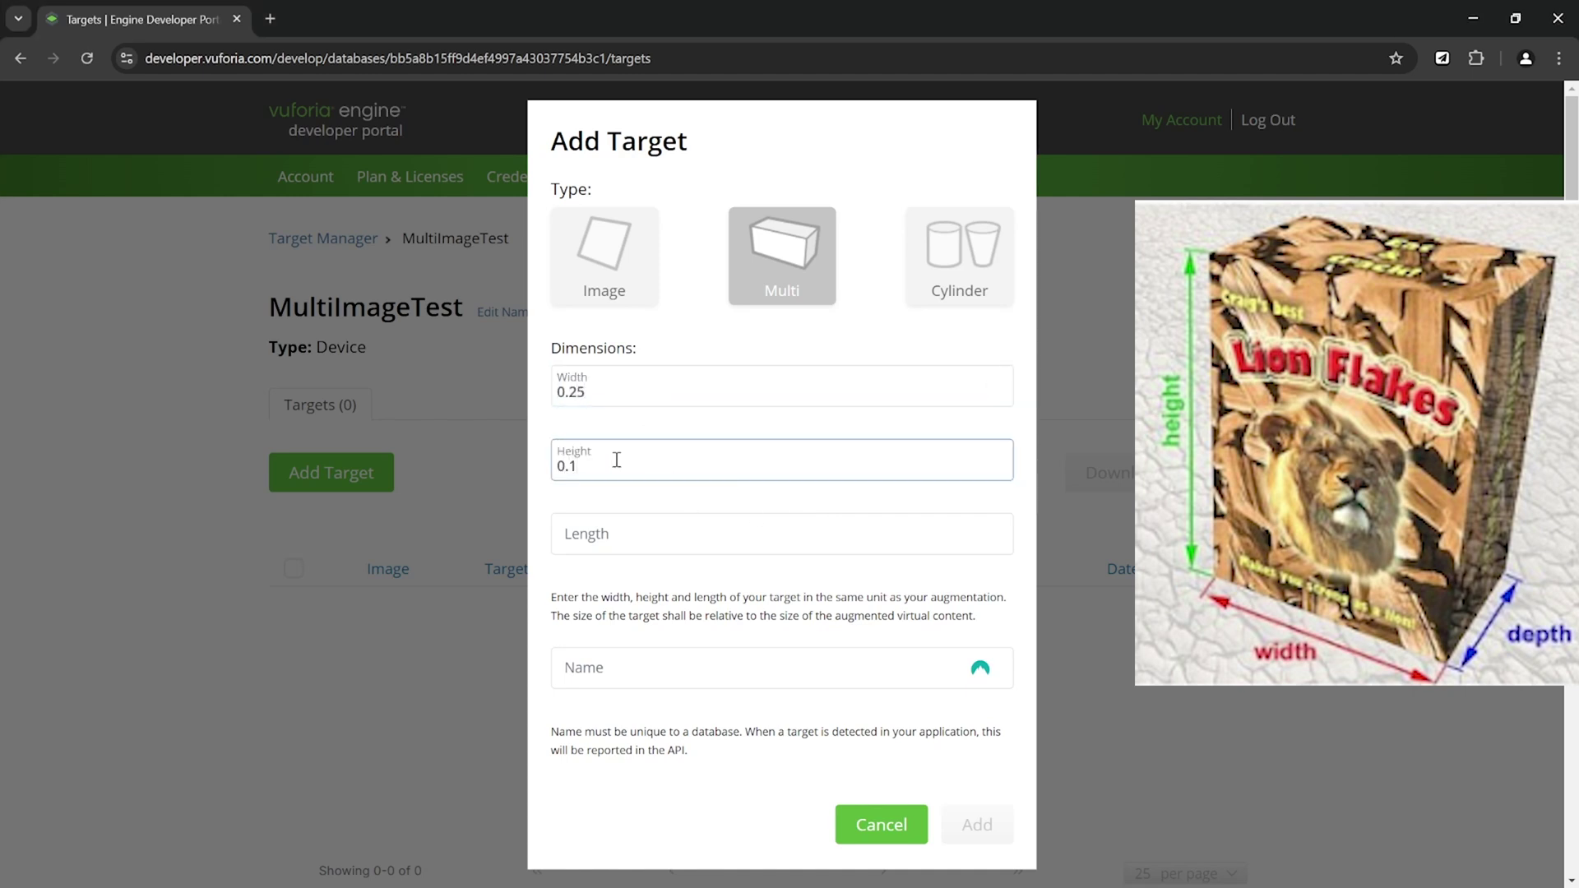
left_click(598, 536)
type("0.35")
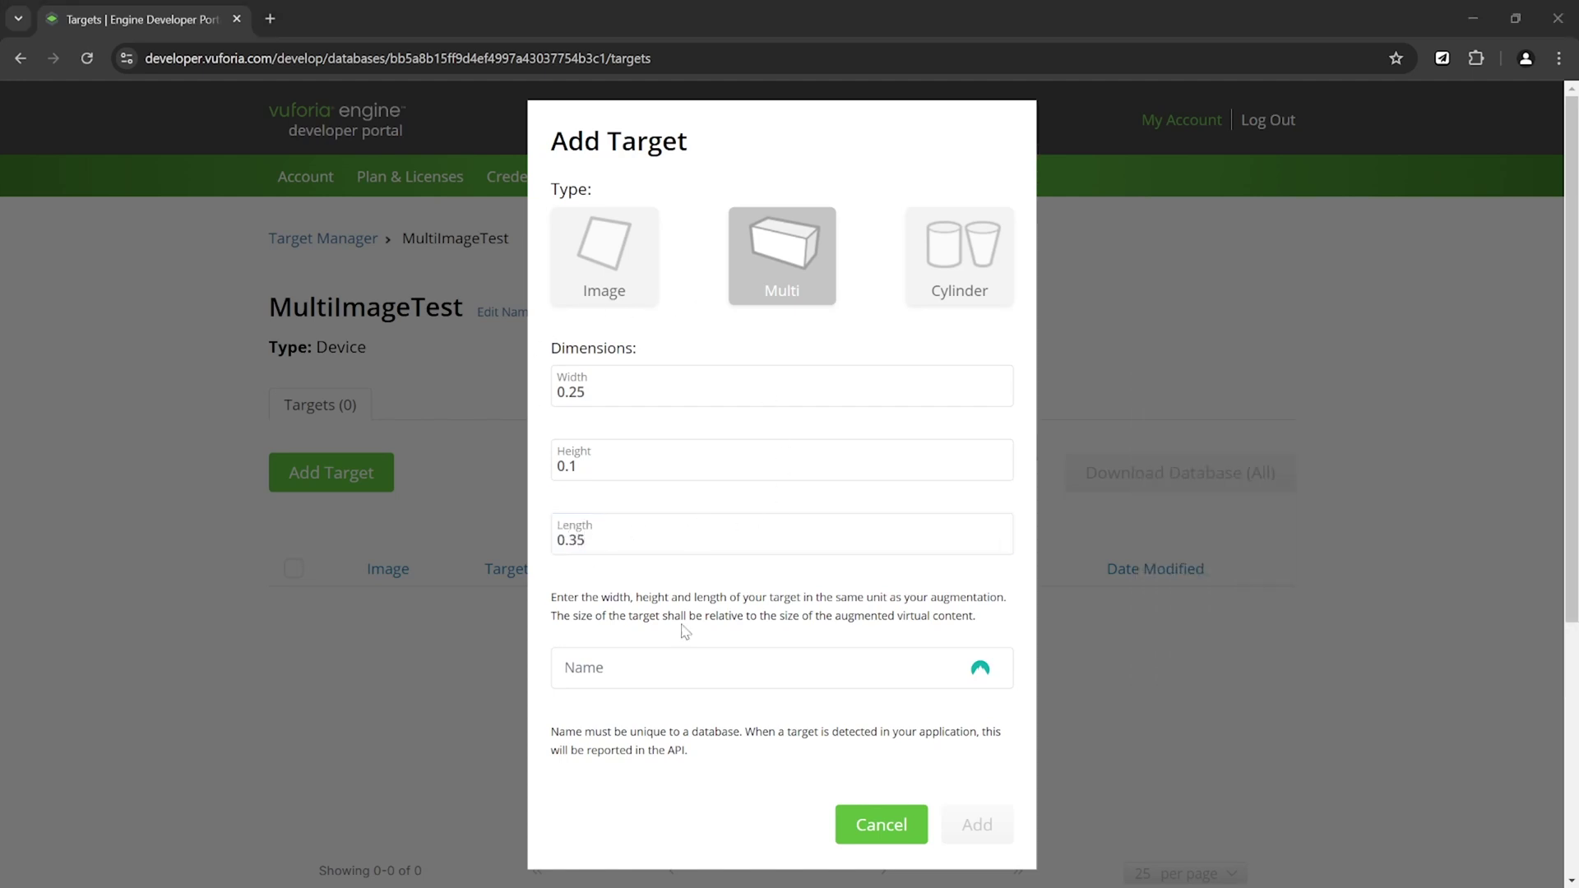
left_click(639, 674)
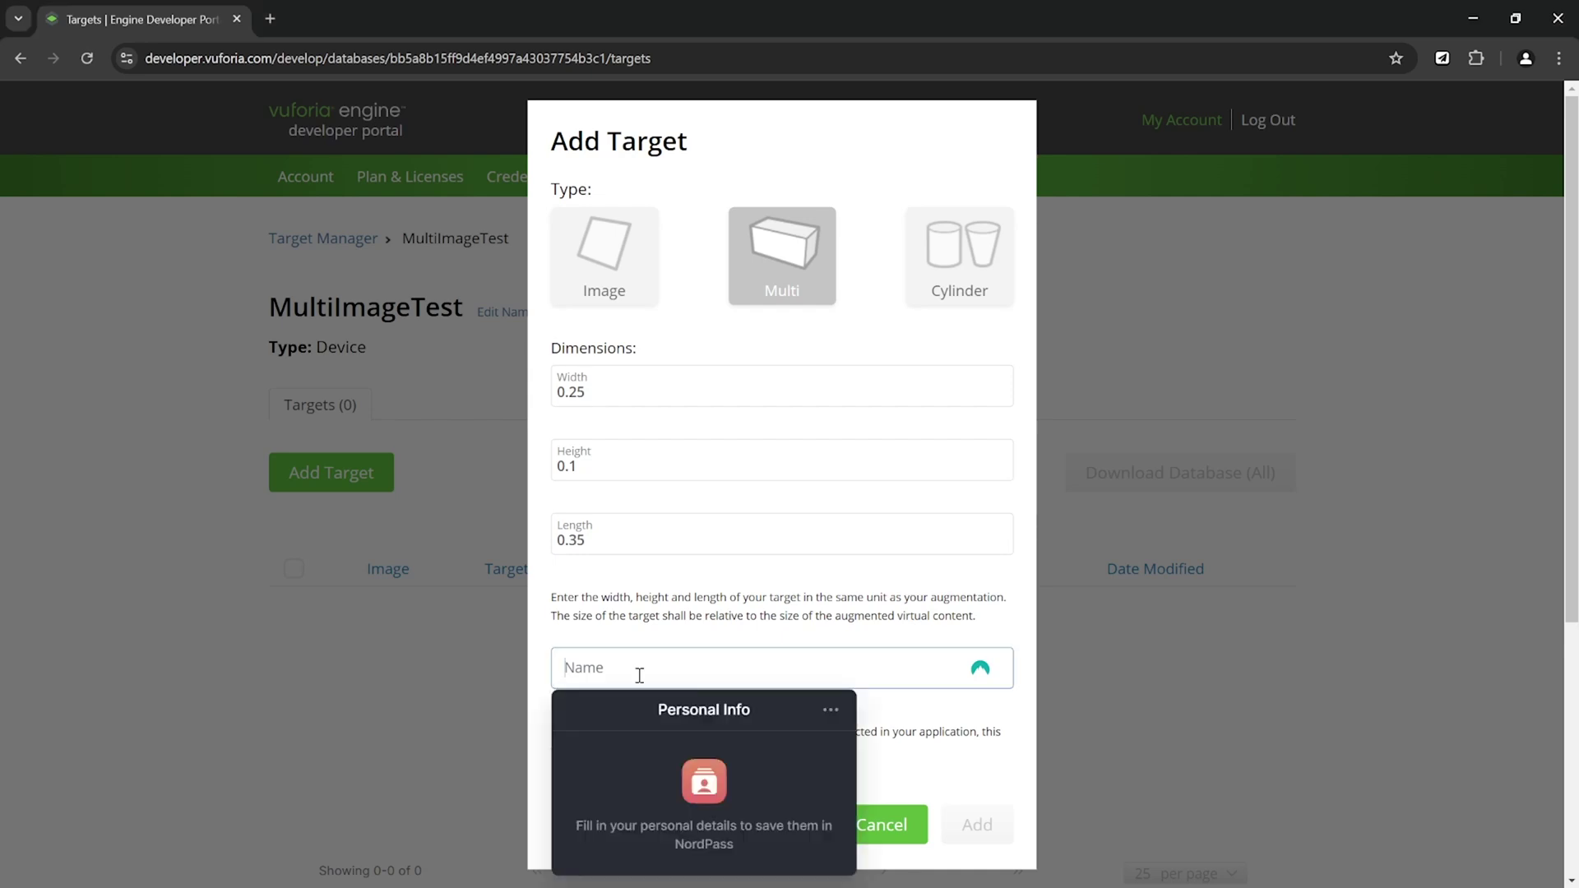
Name the target NintendoBox, add it, and open its detail page
type("NintendoBox")
left_click(978, 825)
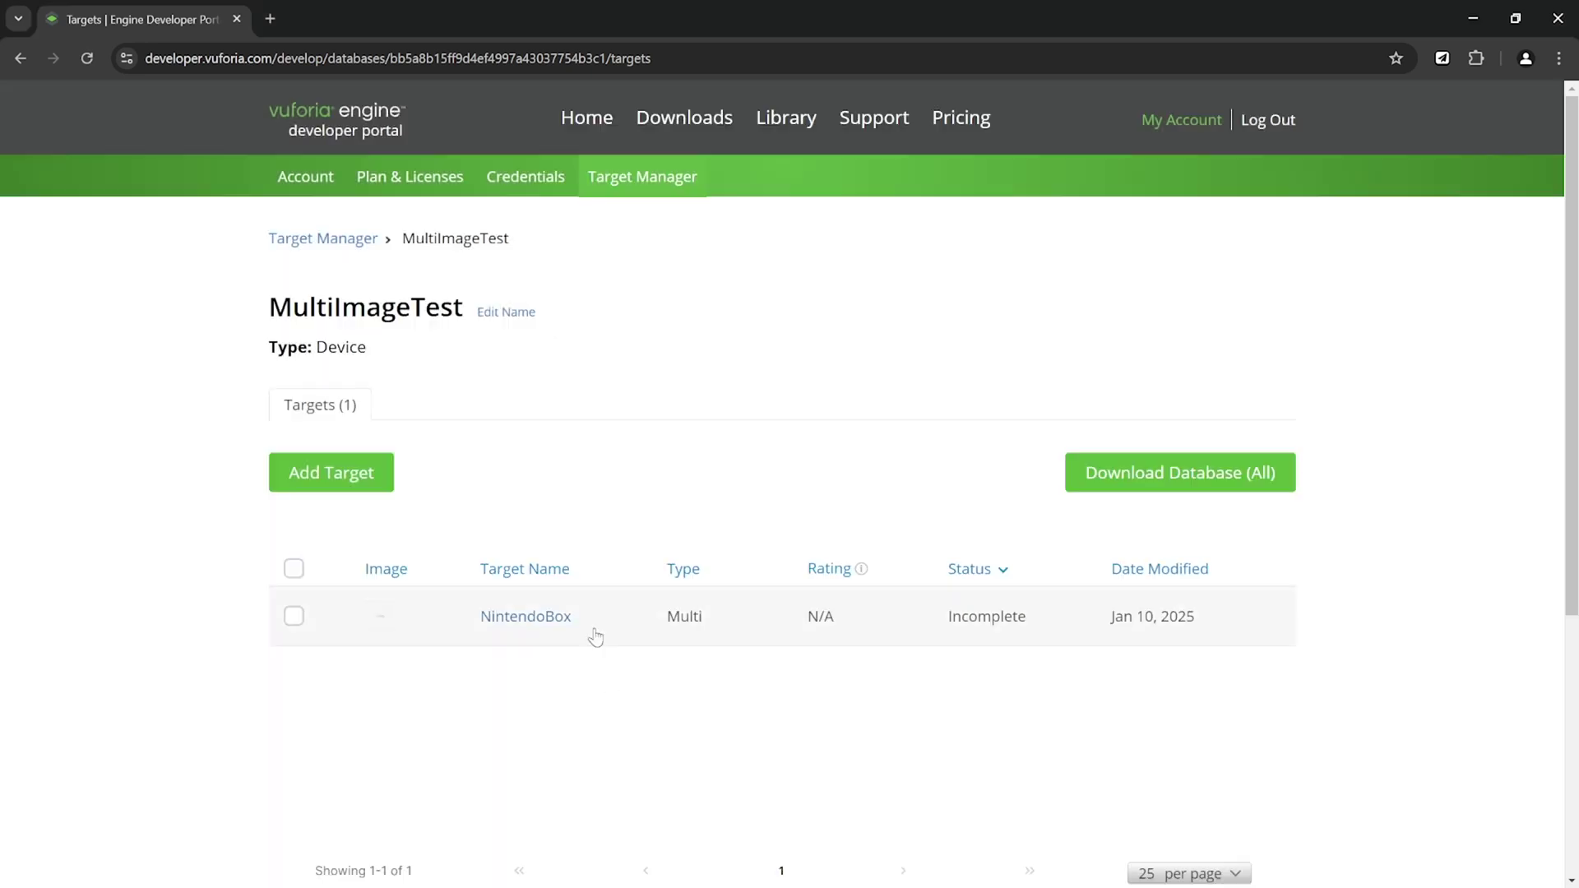
left_click(528, 616)
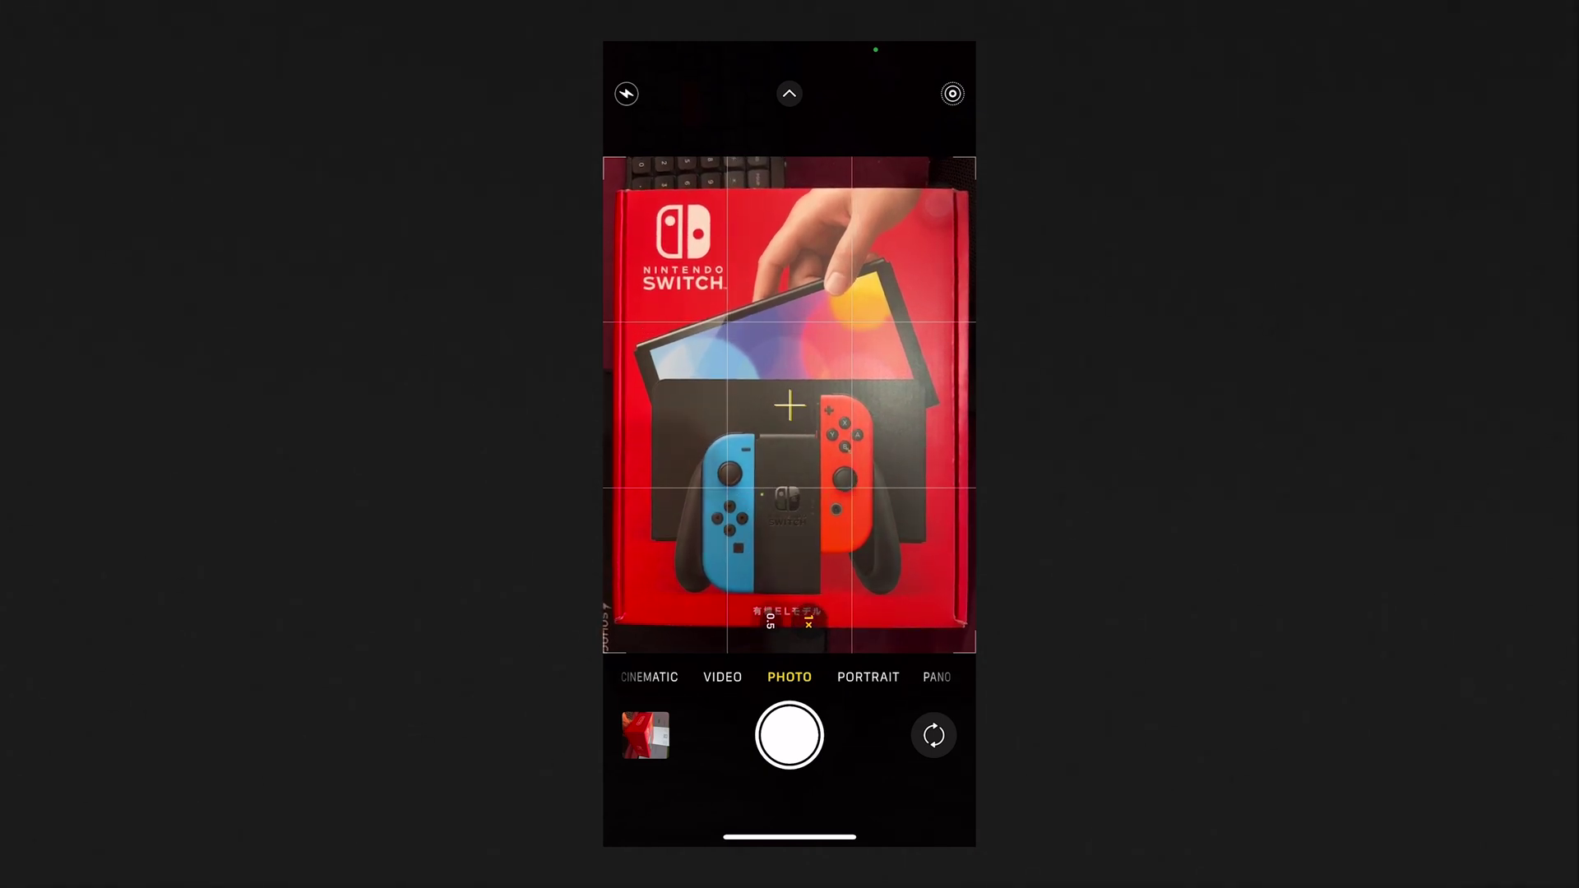
left_click(788, 735)
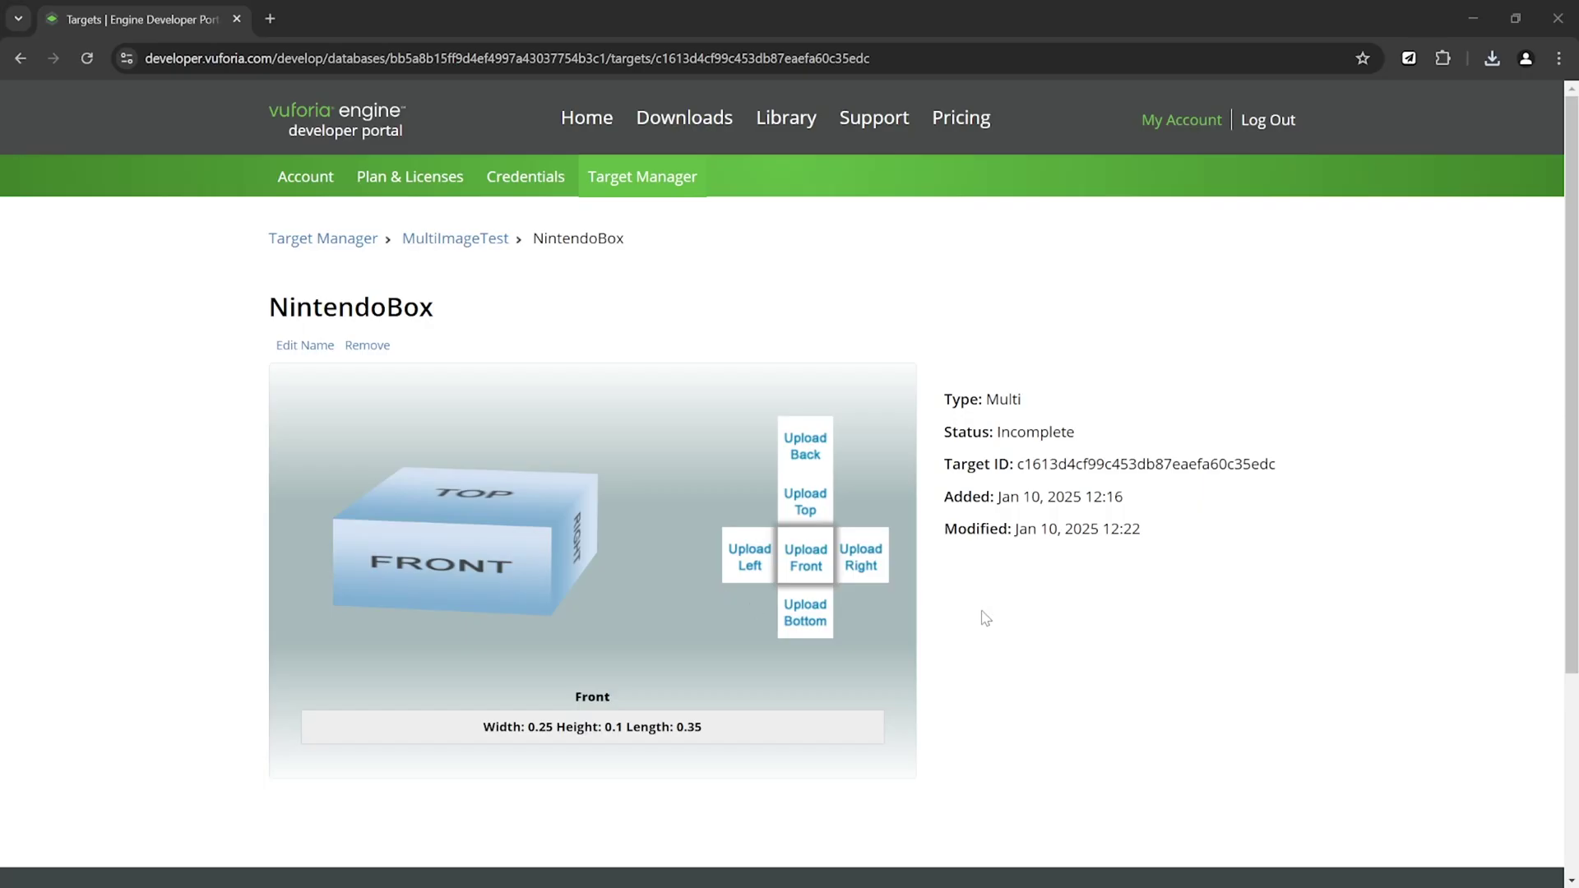
Upload the front face image of NintendoBox and check the bottom image's detected features
left_click(806, 560)
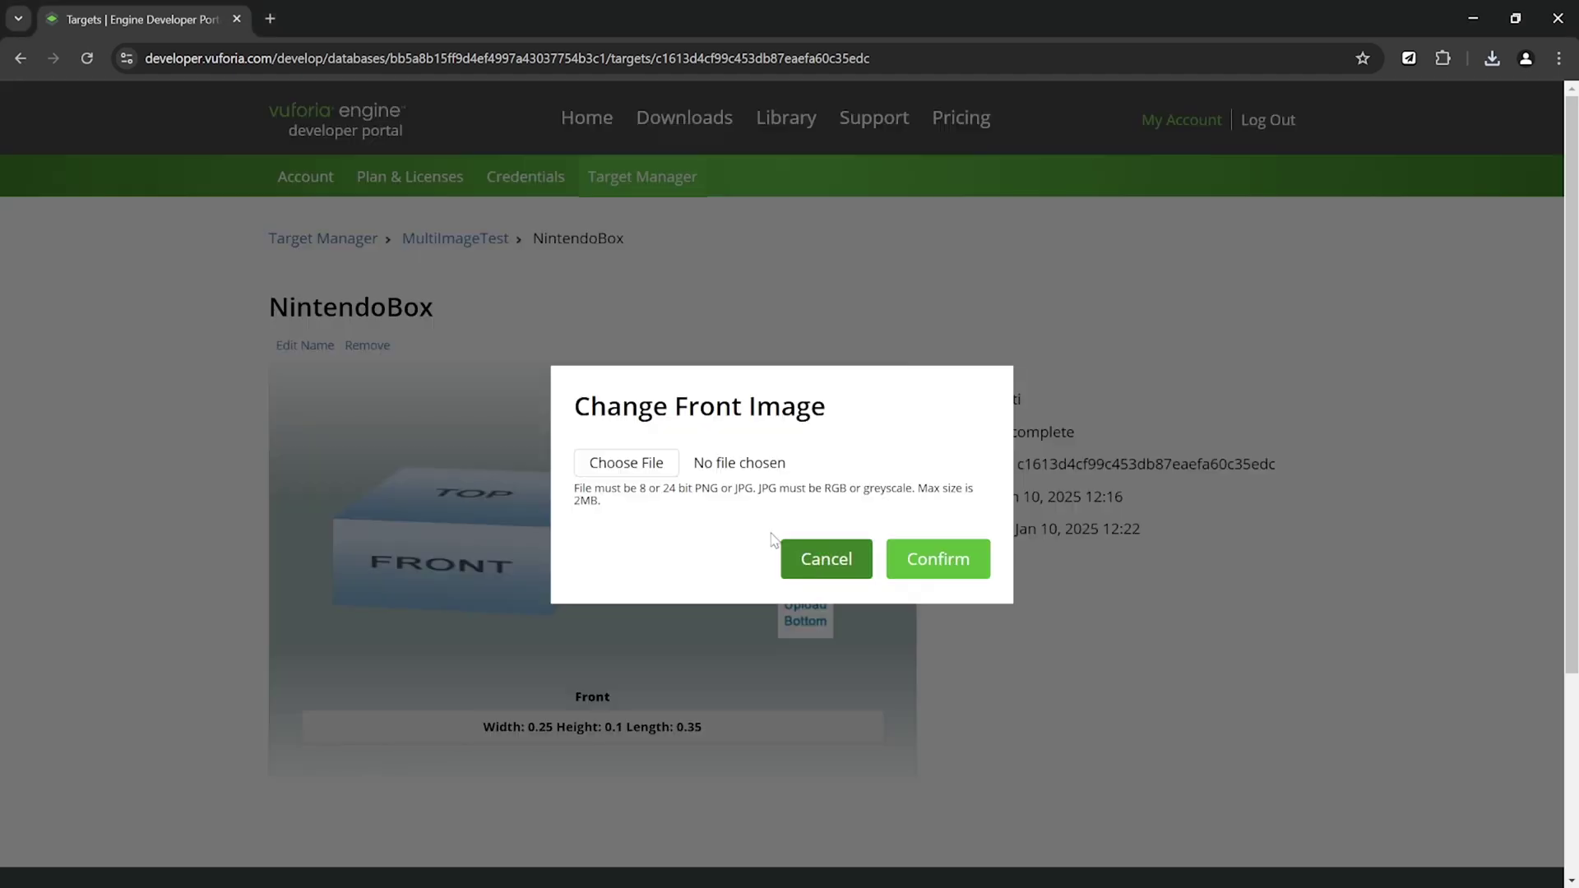
left_click(618, 465)
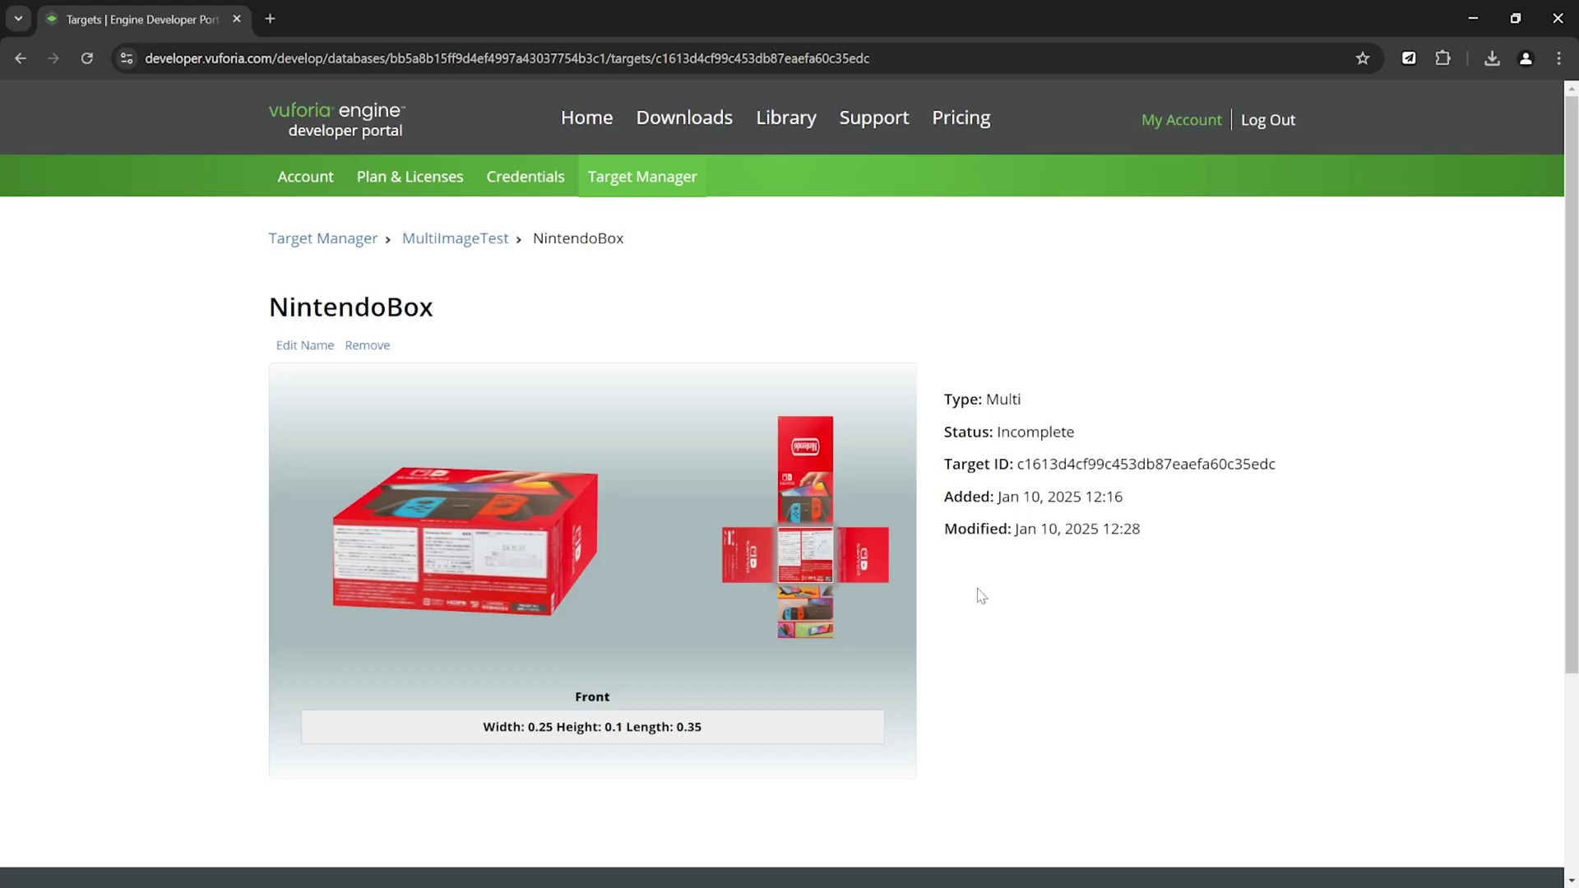
left_click(803, 617)
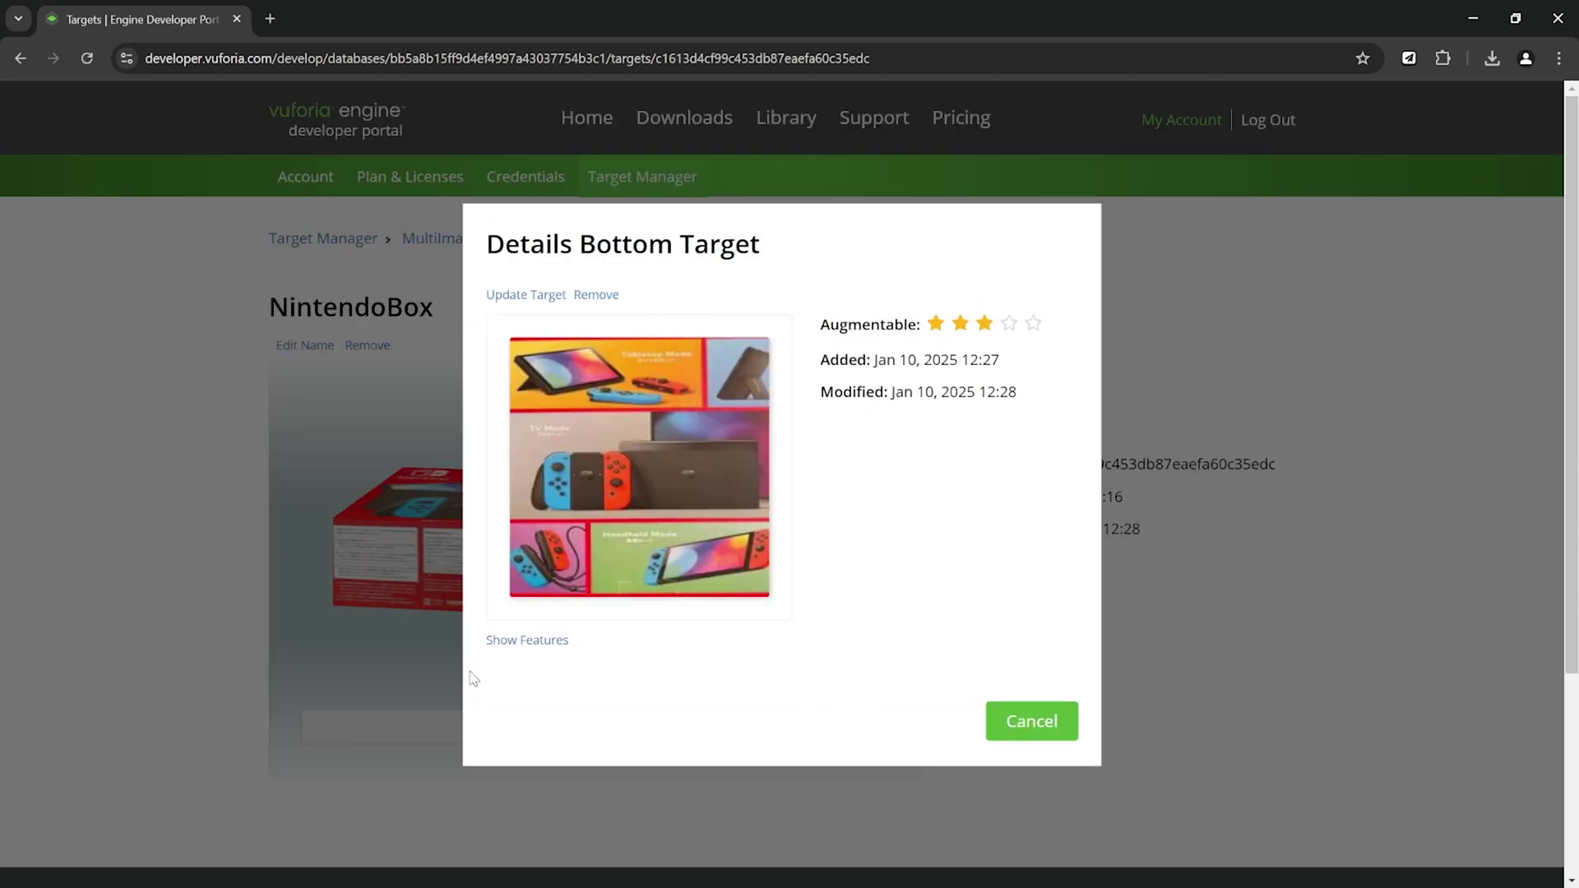
left_click(528, 641)
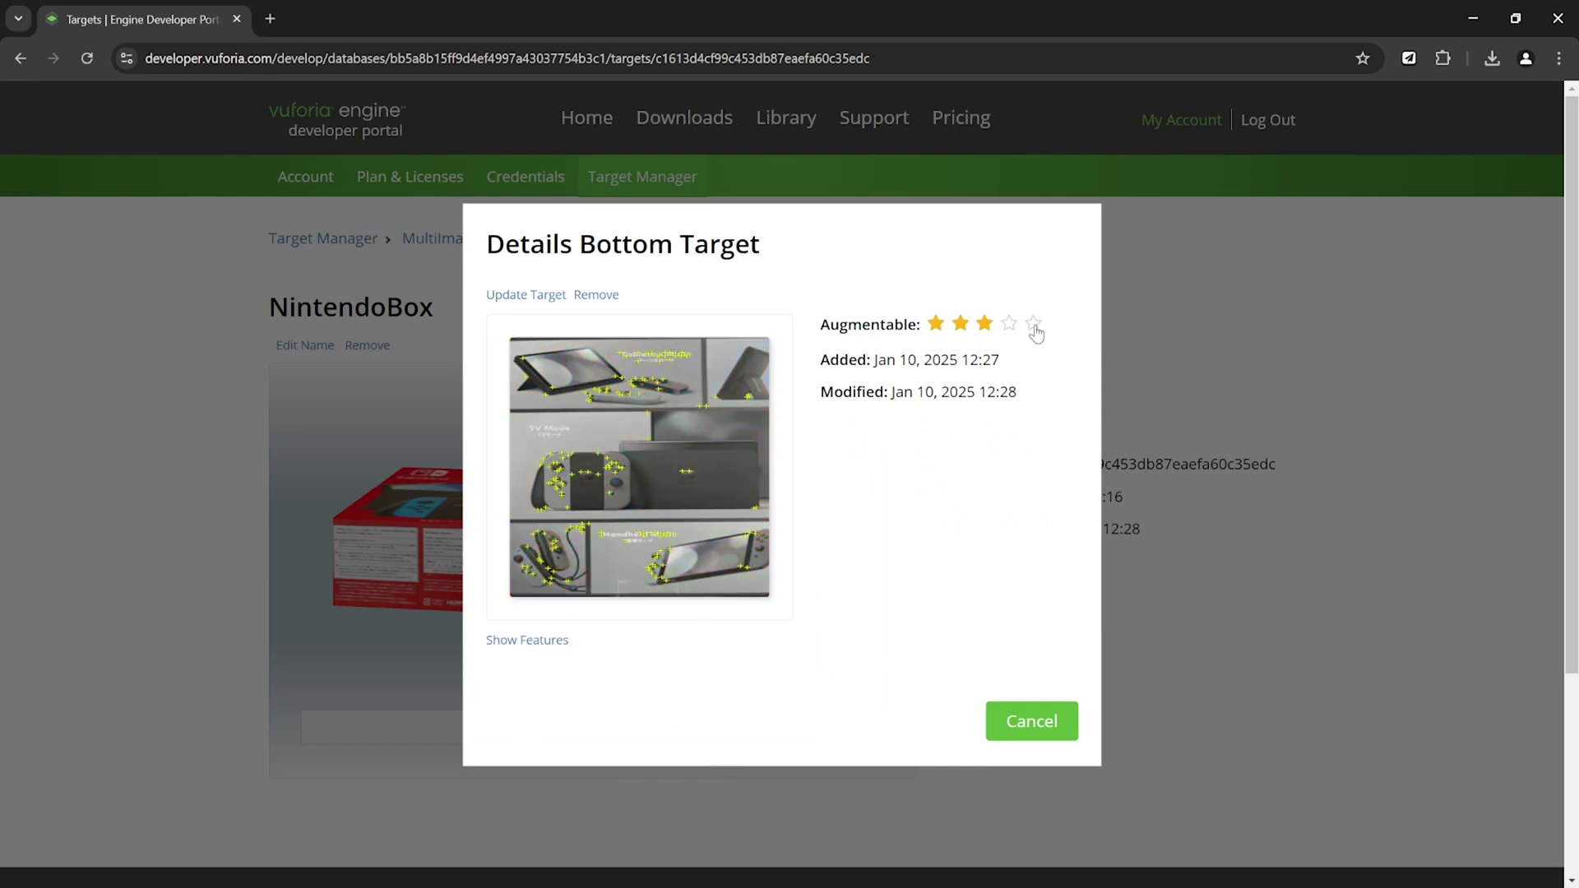
left_click(1034, 722)
Download the entire MultiImageTest database for the Unity Editor platform
left_click(465, 240)
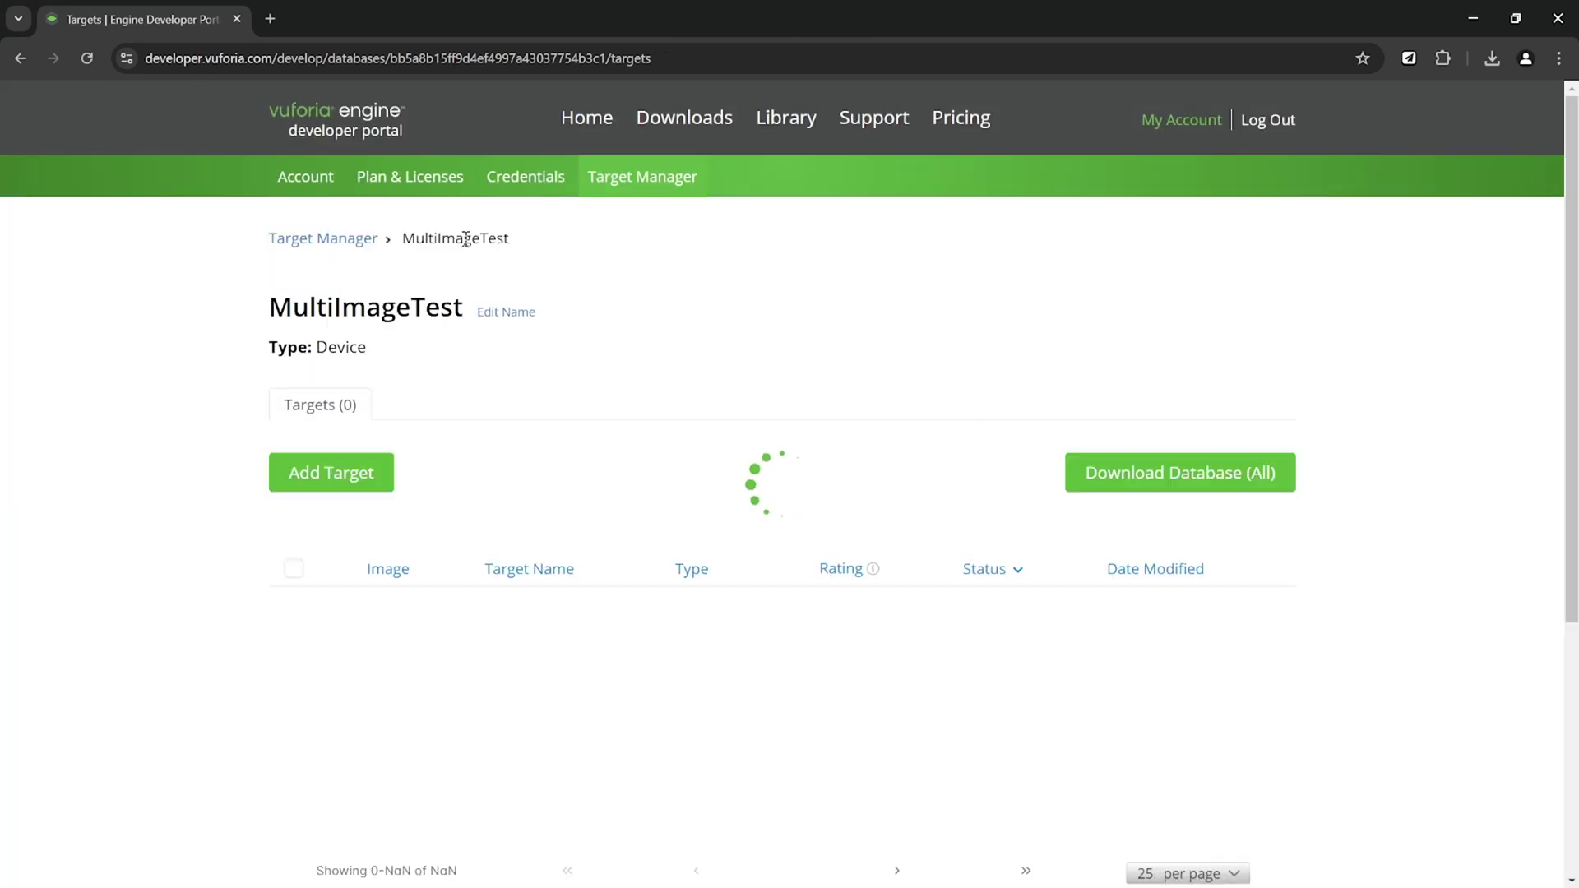
left_click(1150, 470)
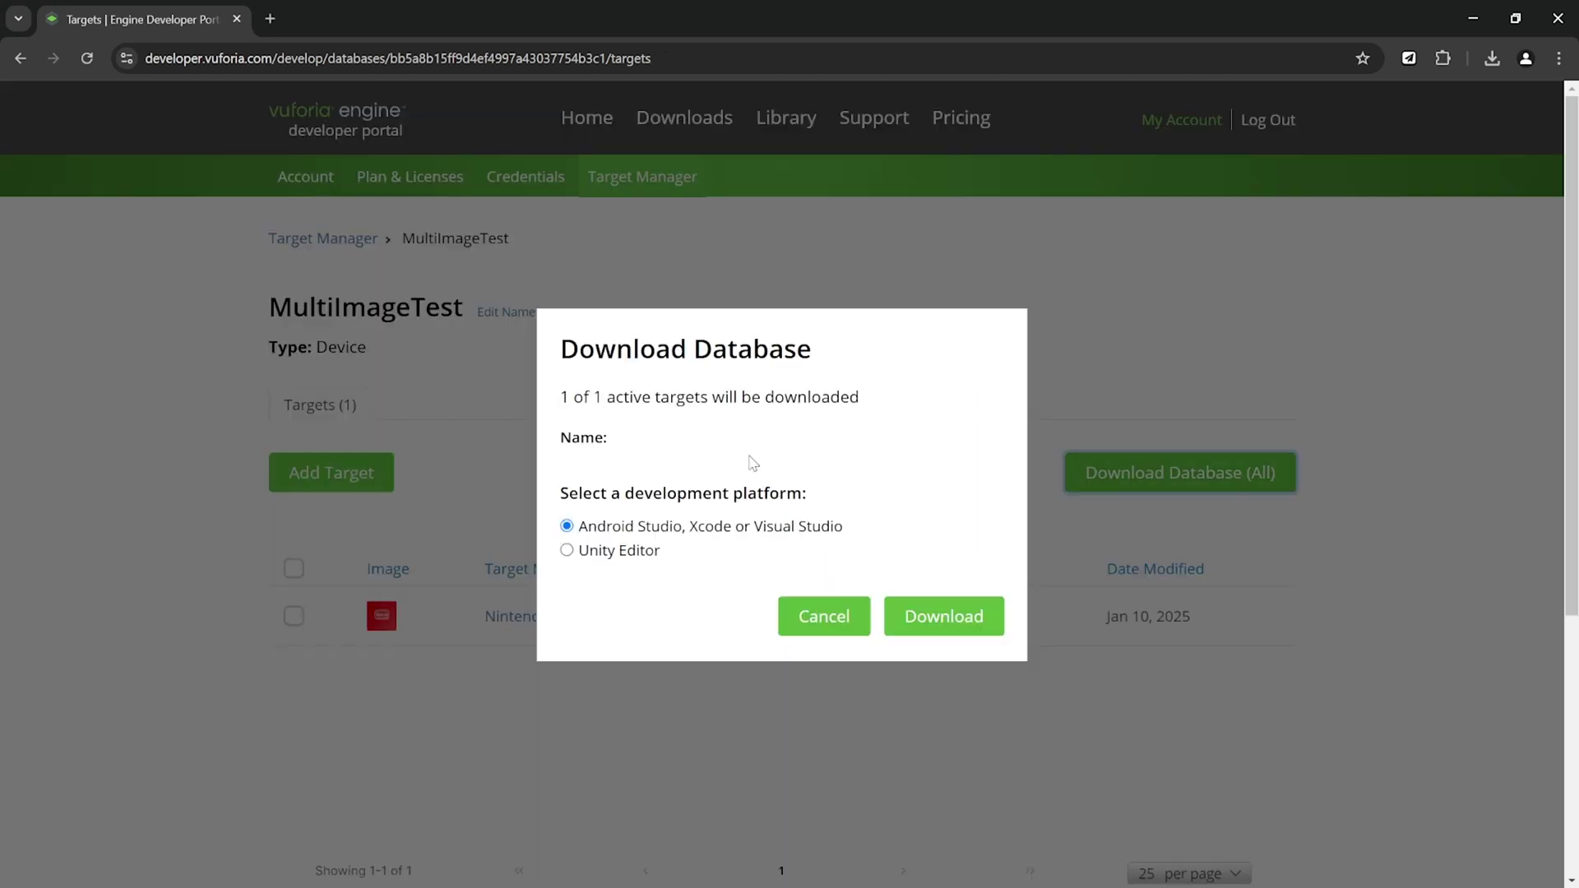
left_click(568, 551)
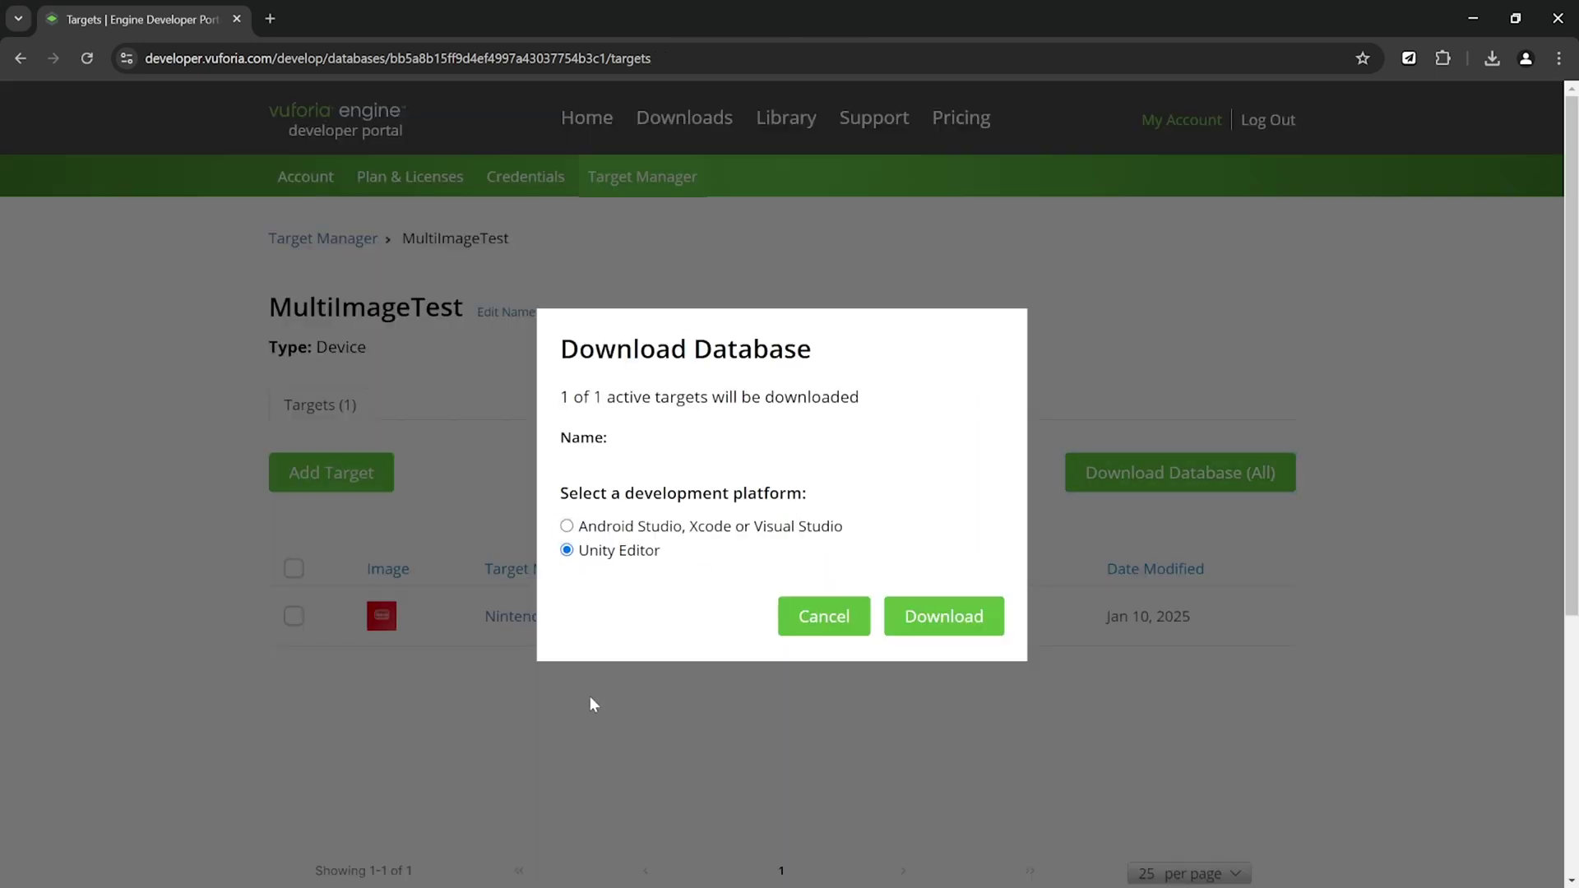
left_click(943, 617)
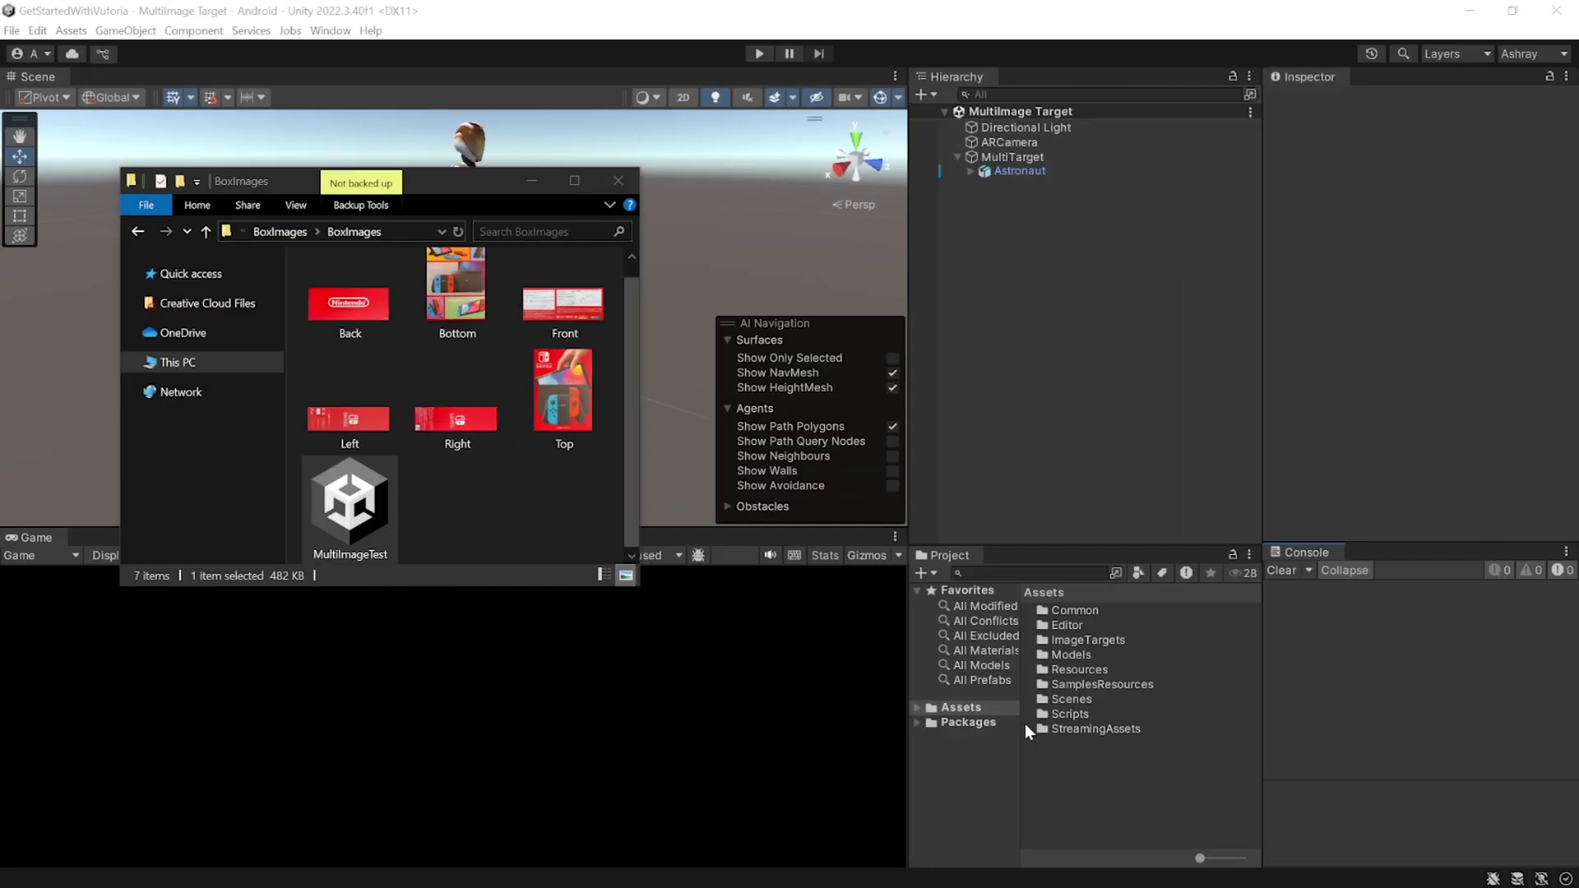
Import all files of the MultiImageTest package into the project Assets
left_click_drag(349, 506, 1089, 706)
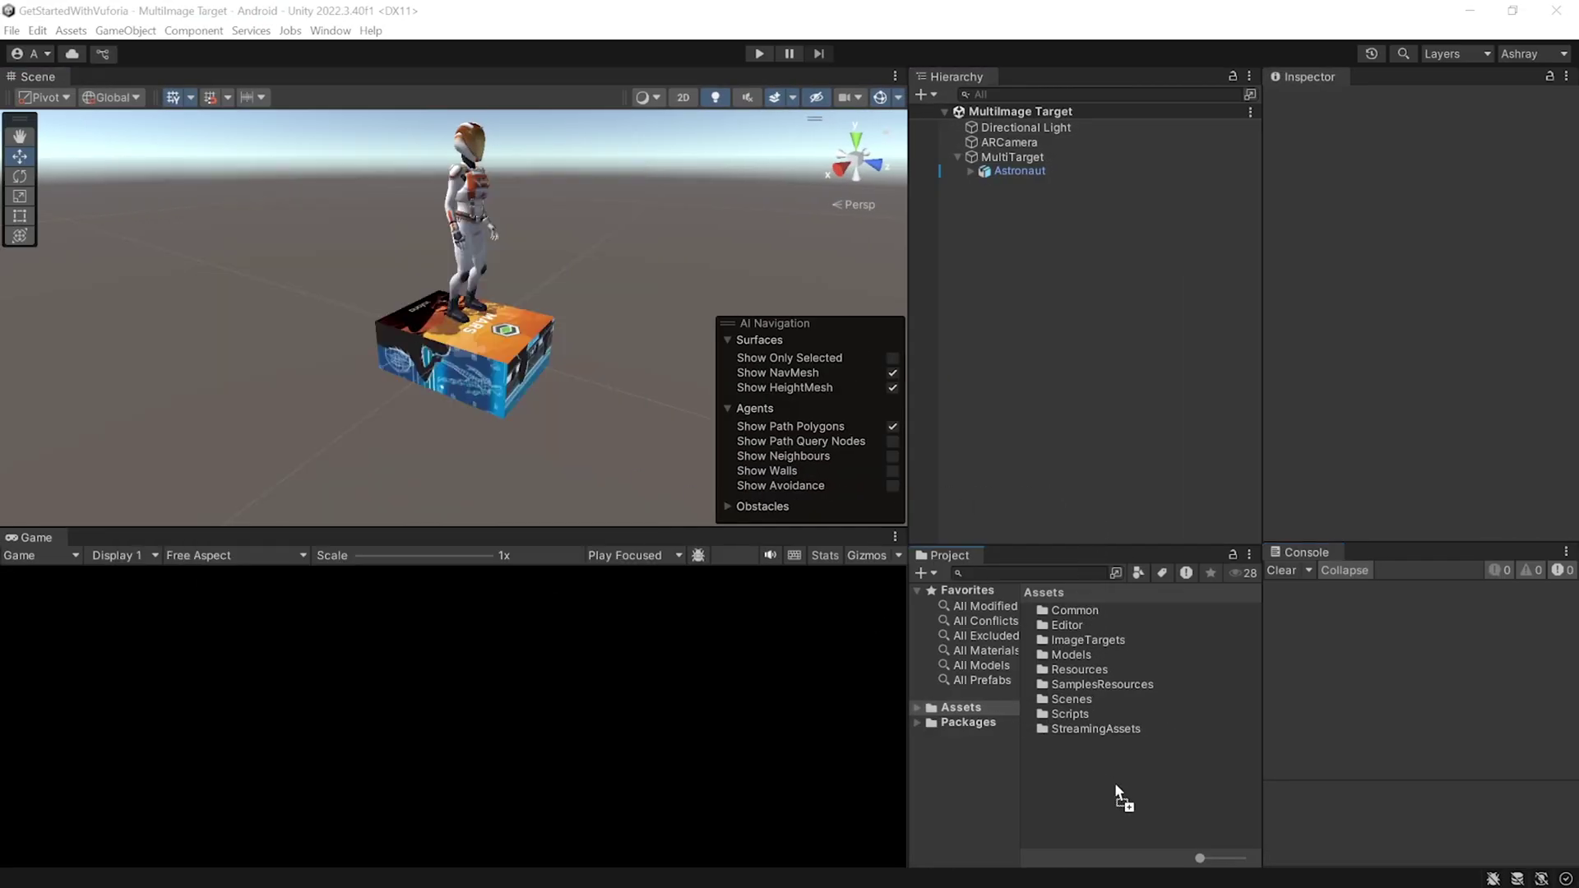
left_click_drag(1115, 787, 1116, 786)
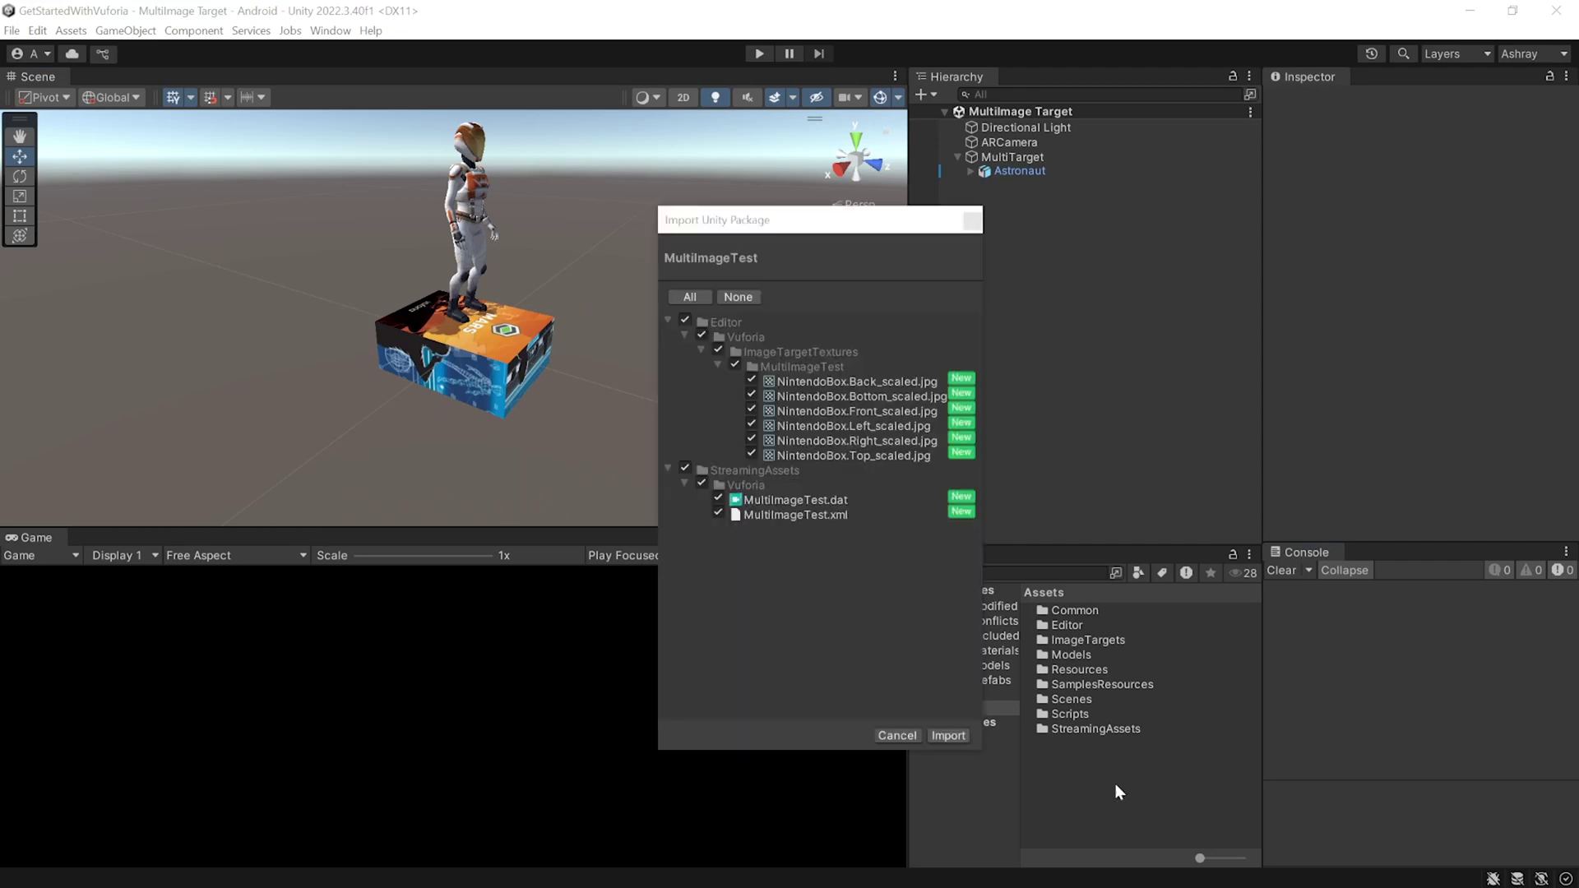
left_click(948, 735)
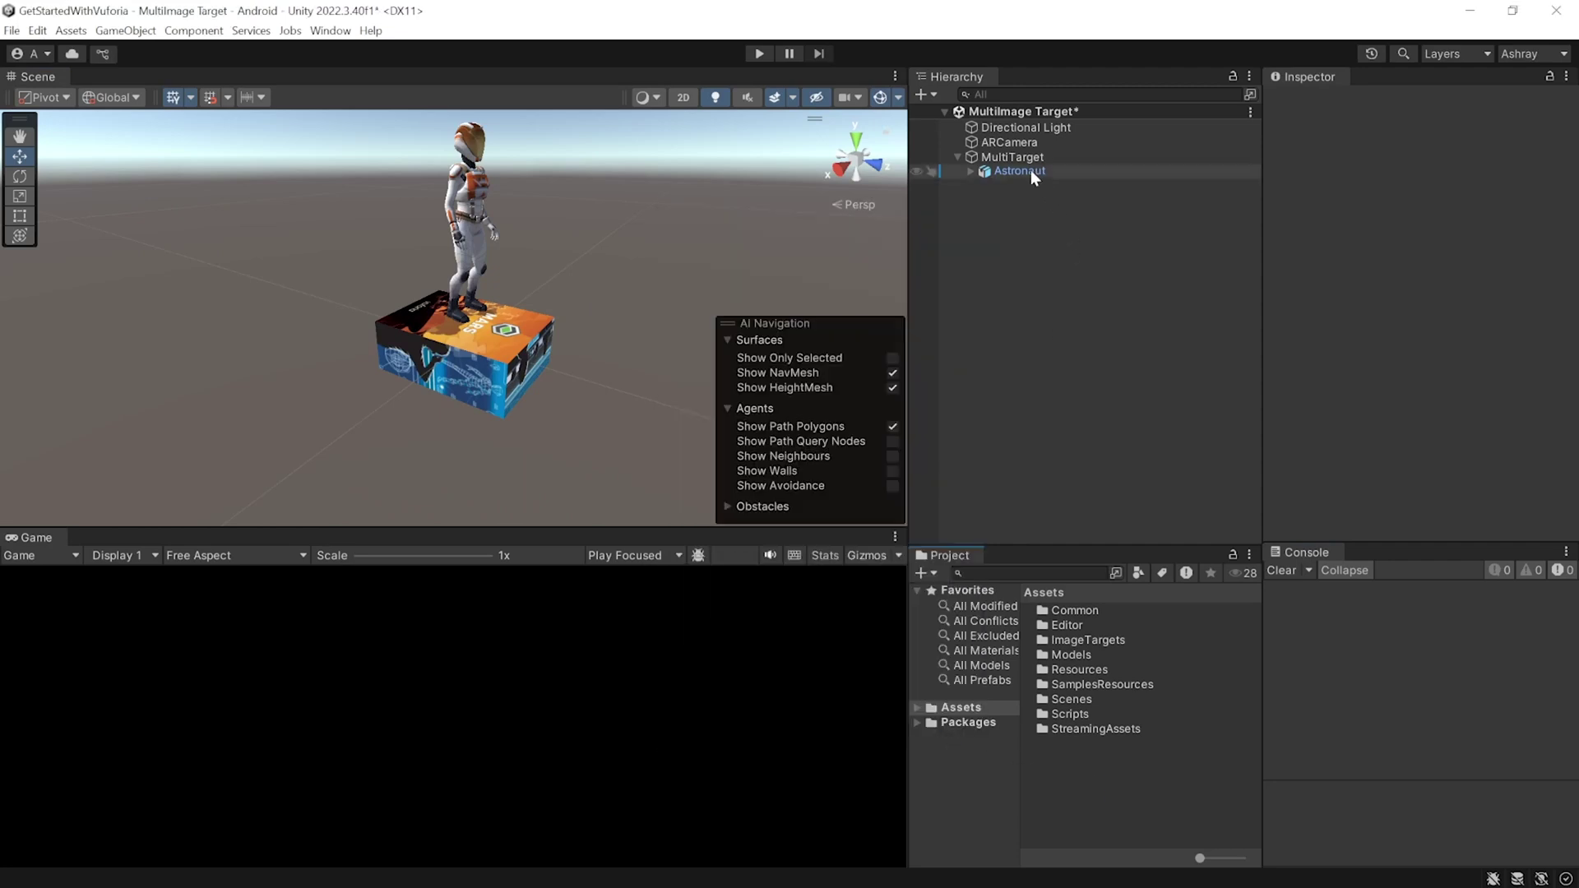
Set MultiTarget's Database to MultiTargetTest
left_click(1021, 155)
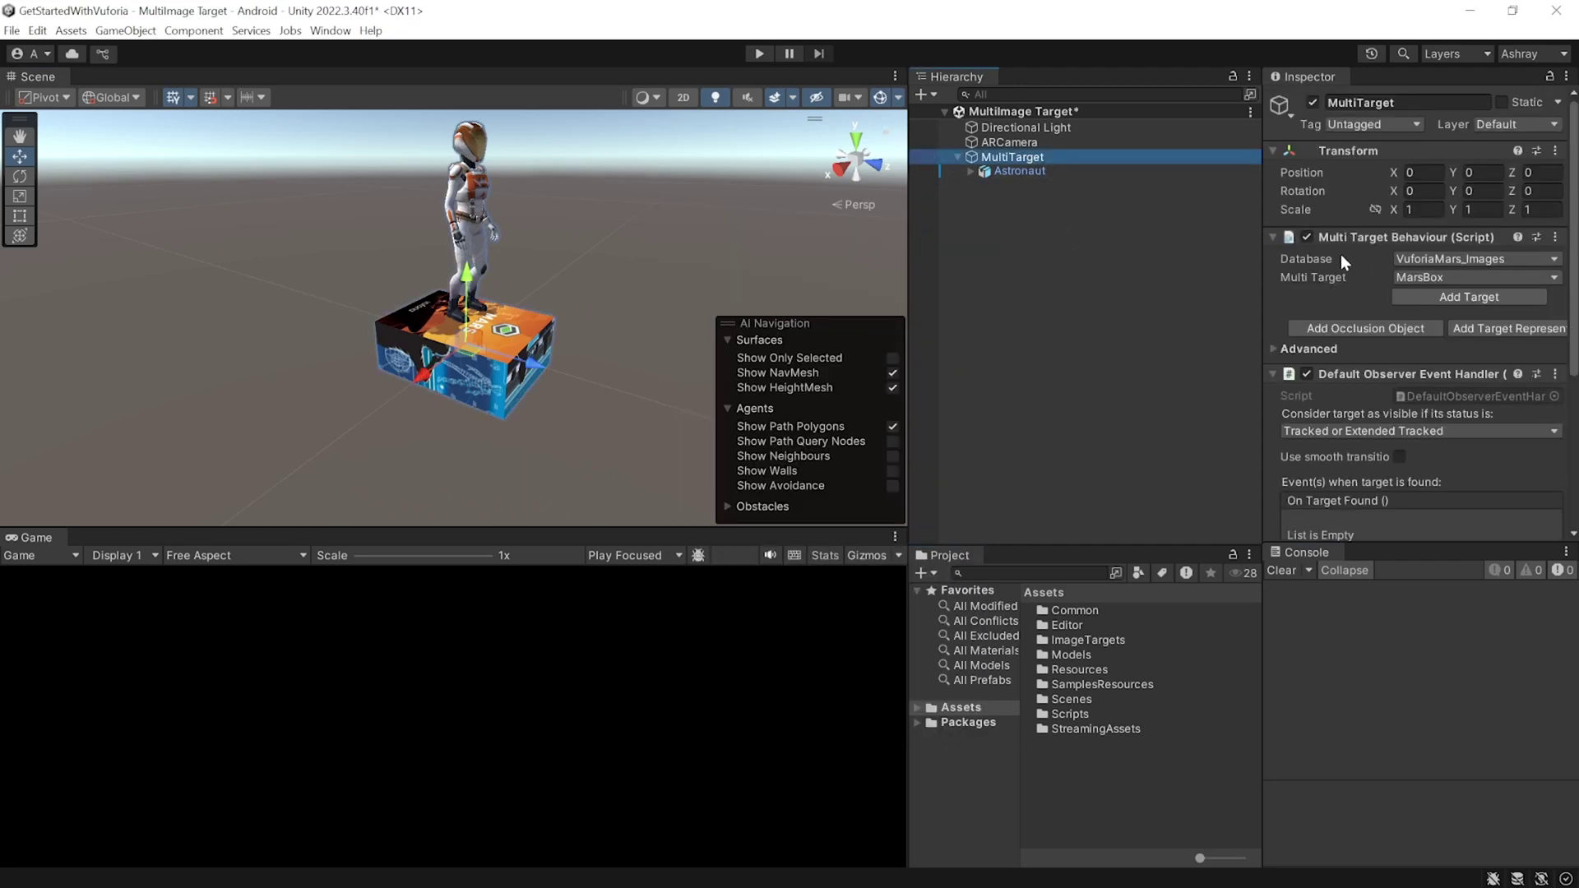
left_click(1411, 260)
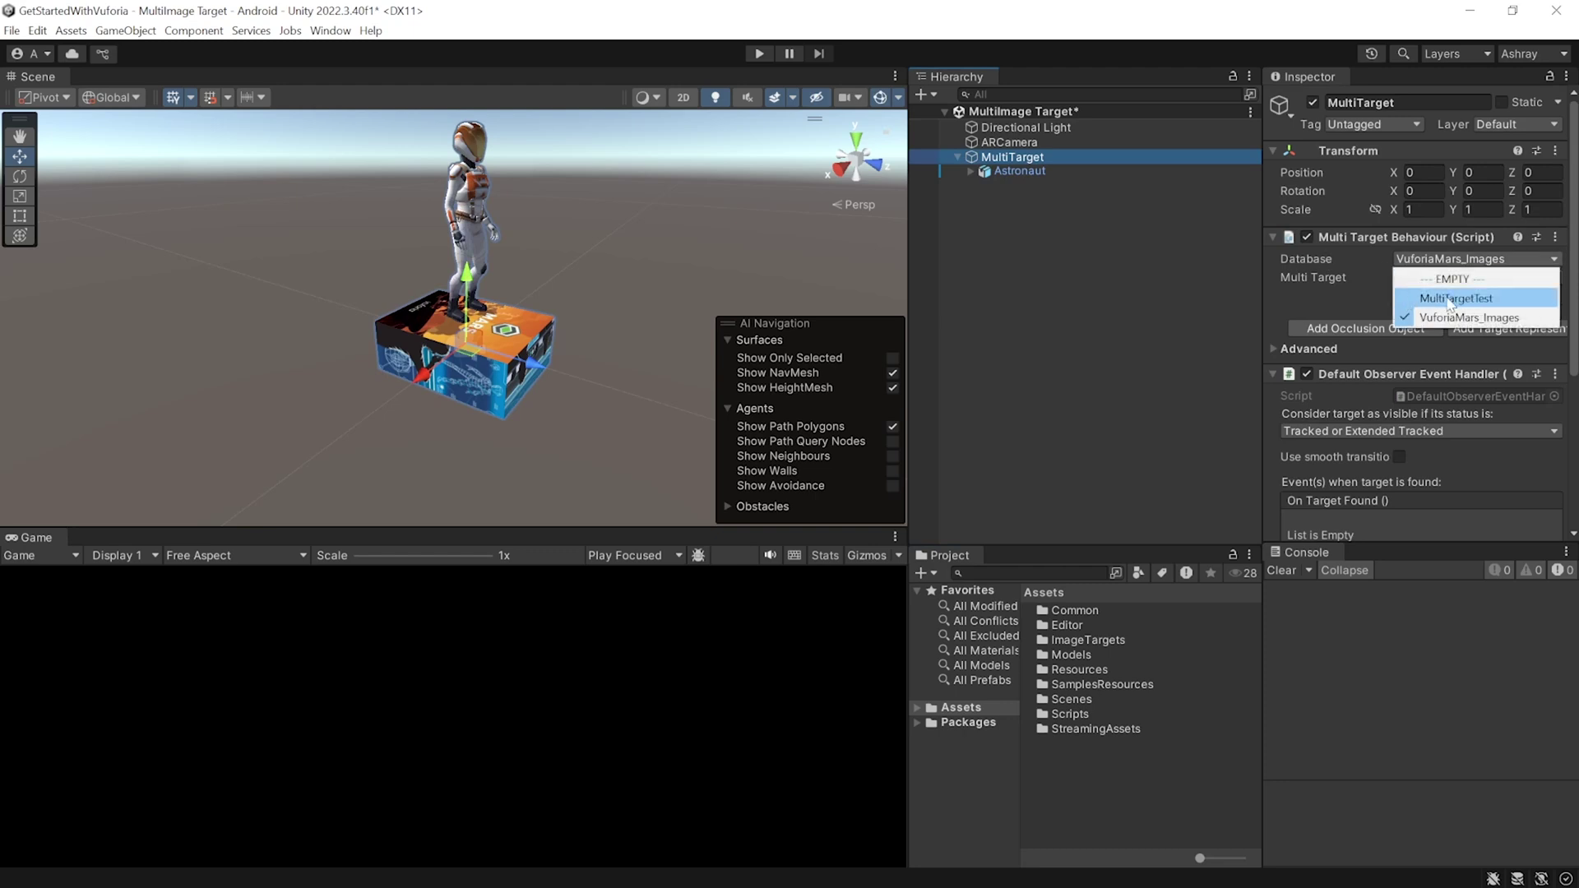
left_click(1512, 298)
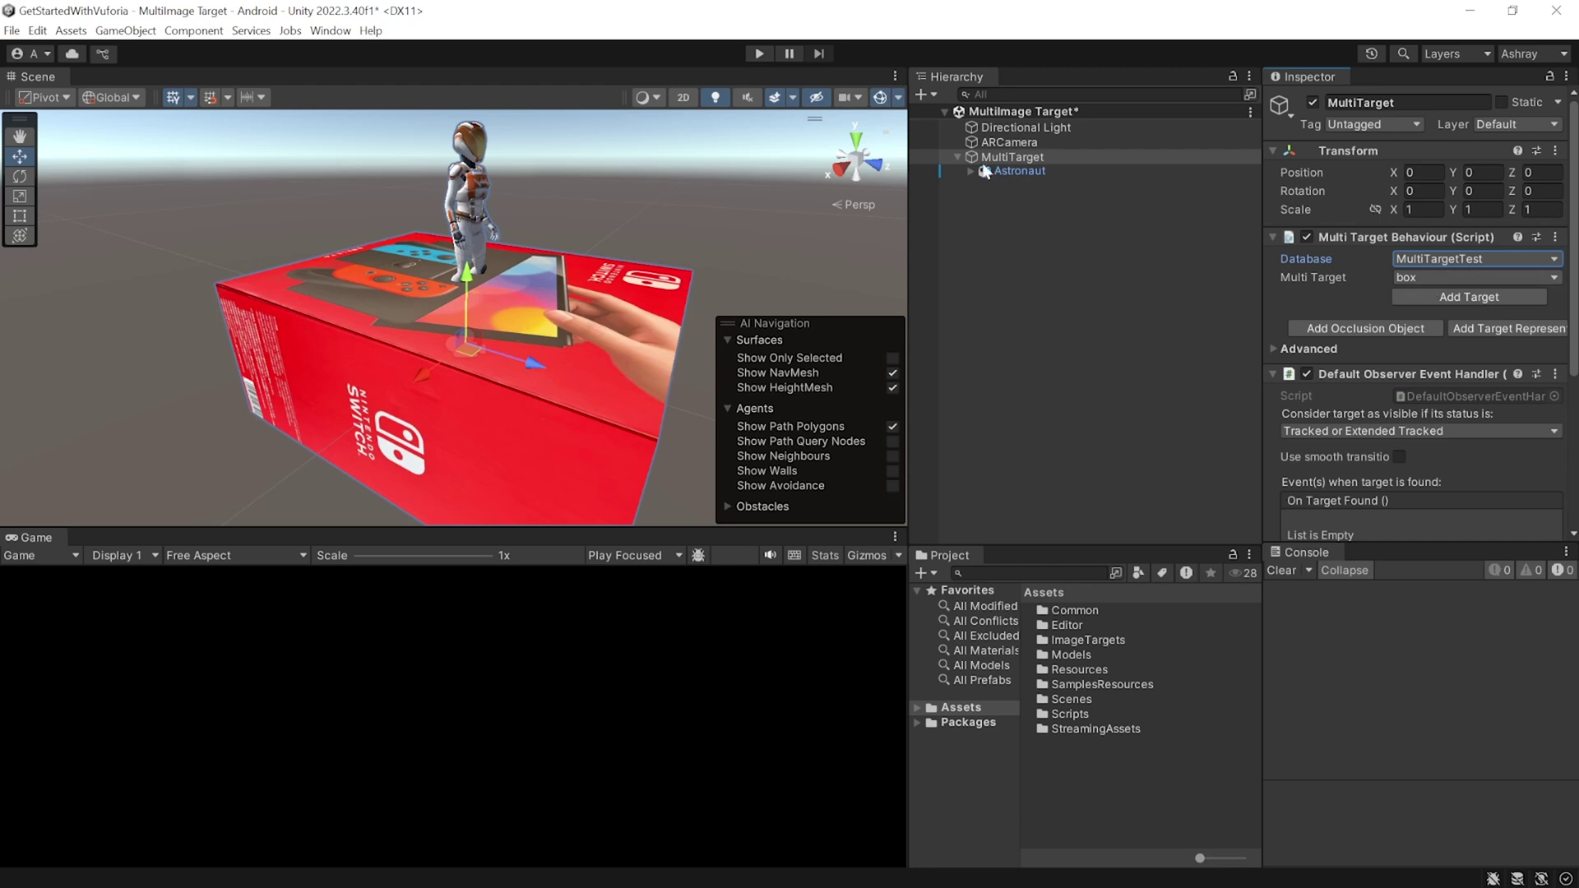
left_click(790, 238)
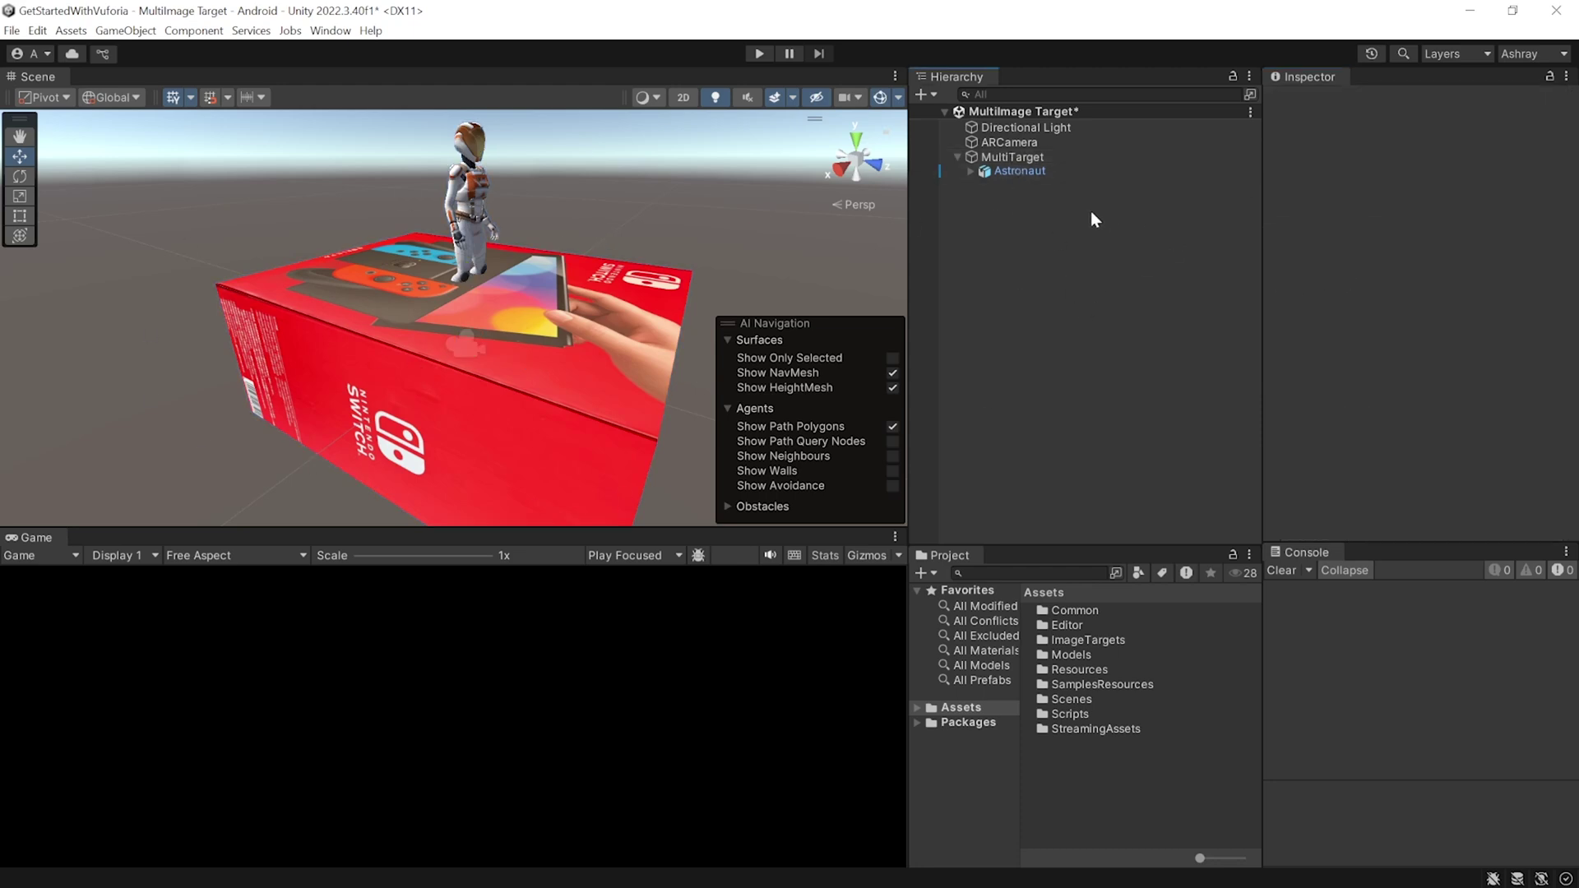
Delete the Astronaut and import the Nintendo Switch model into the Models folder
left_click(1016, 172)
key("Delete")
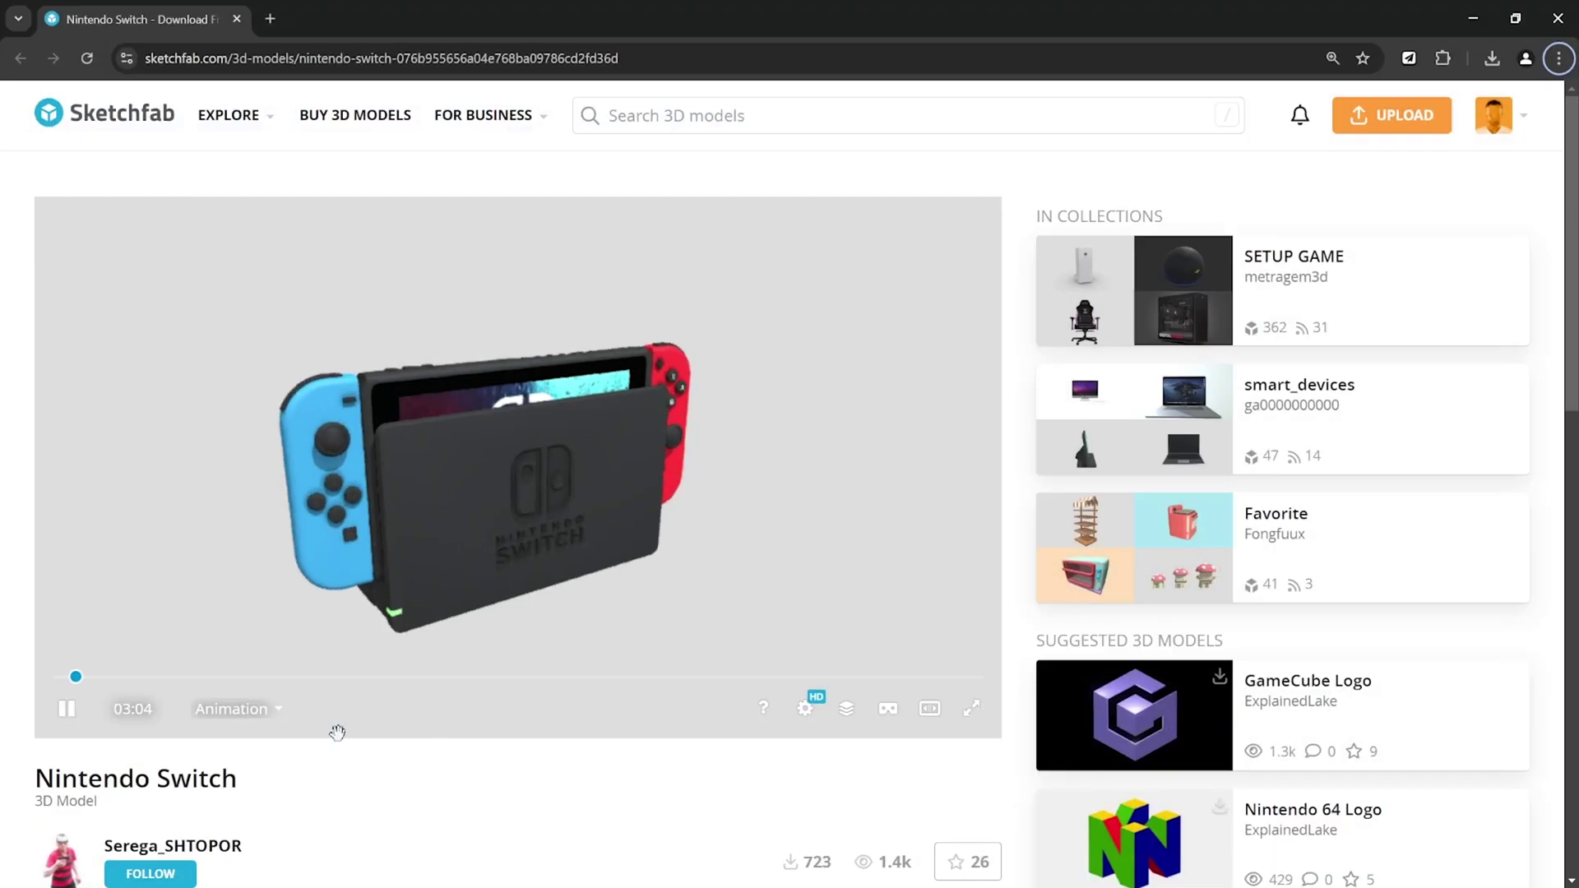
scroll(216, 823, "down", 2)
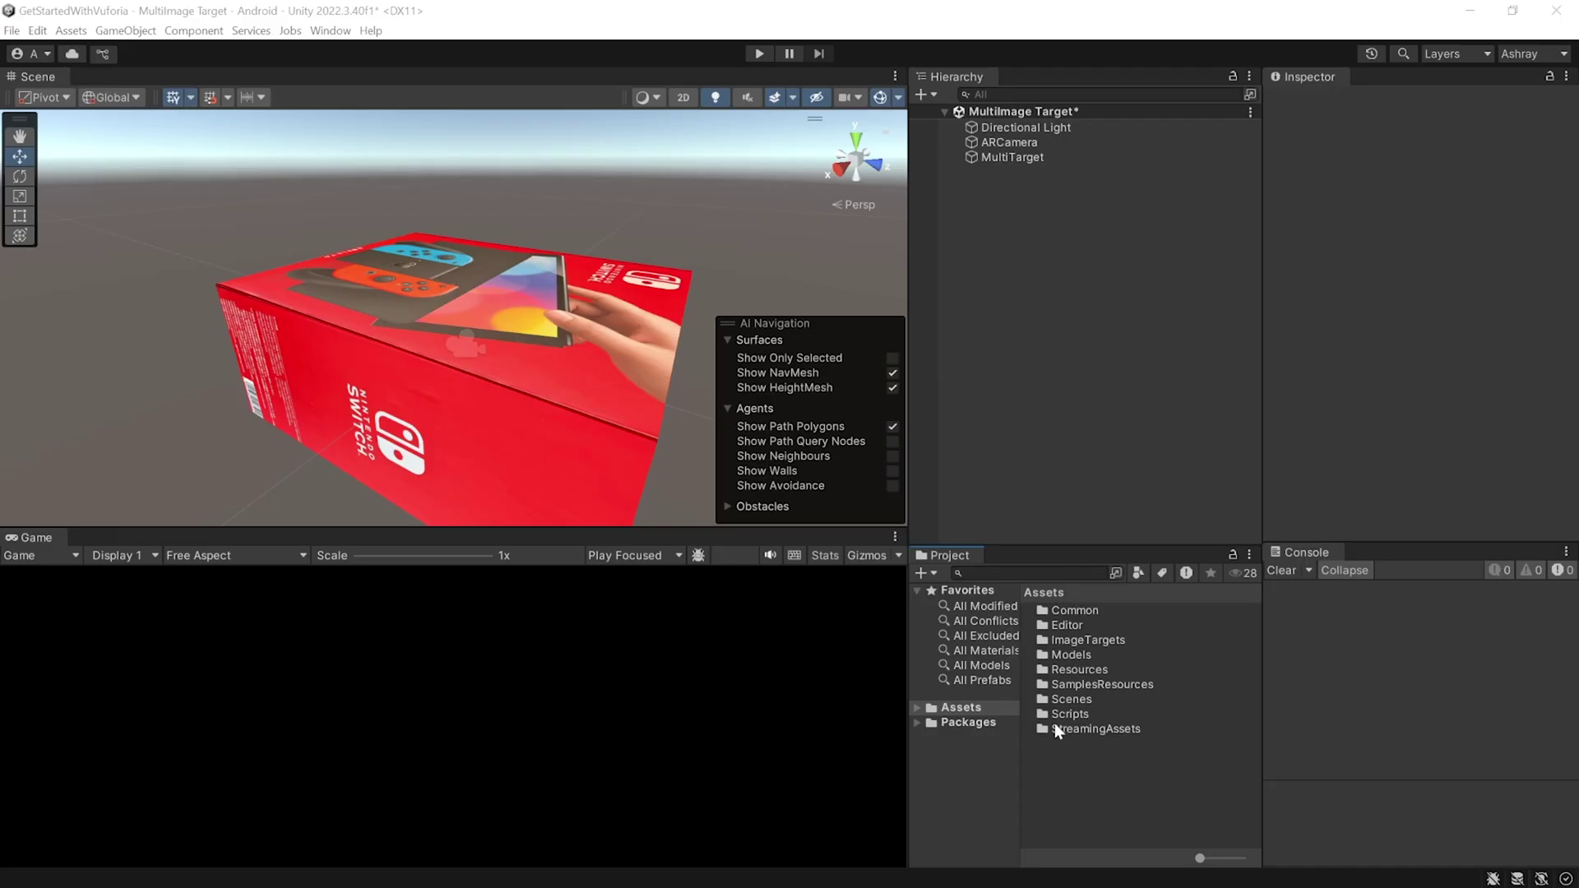
mouse_move(1054, 723)
left_mouse_down()
mouse_move(1106, 676)
mouse_move(1078, 658)
mouse_move(1093, 610)
mouse_move(1101, 214)
mouse_move(1013, 156)
left_mouse_up()
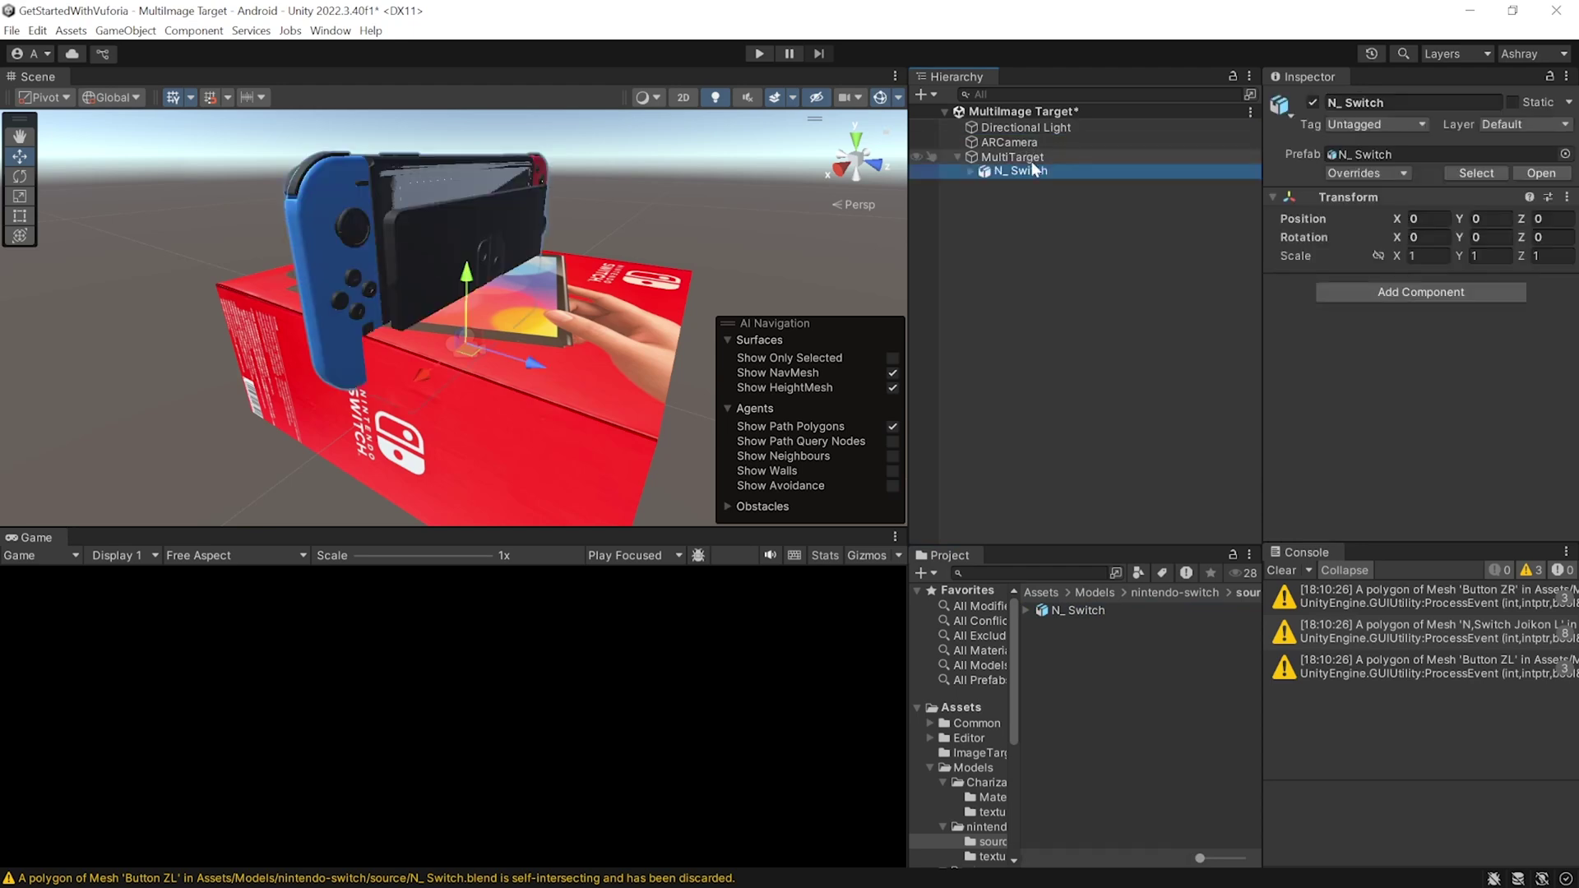
Raise N_Switch above the box using the Y move gizmo
left_click_drag(454, 274, 452, 212)
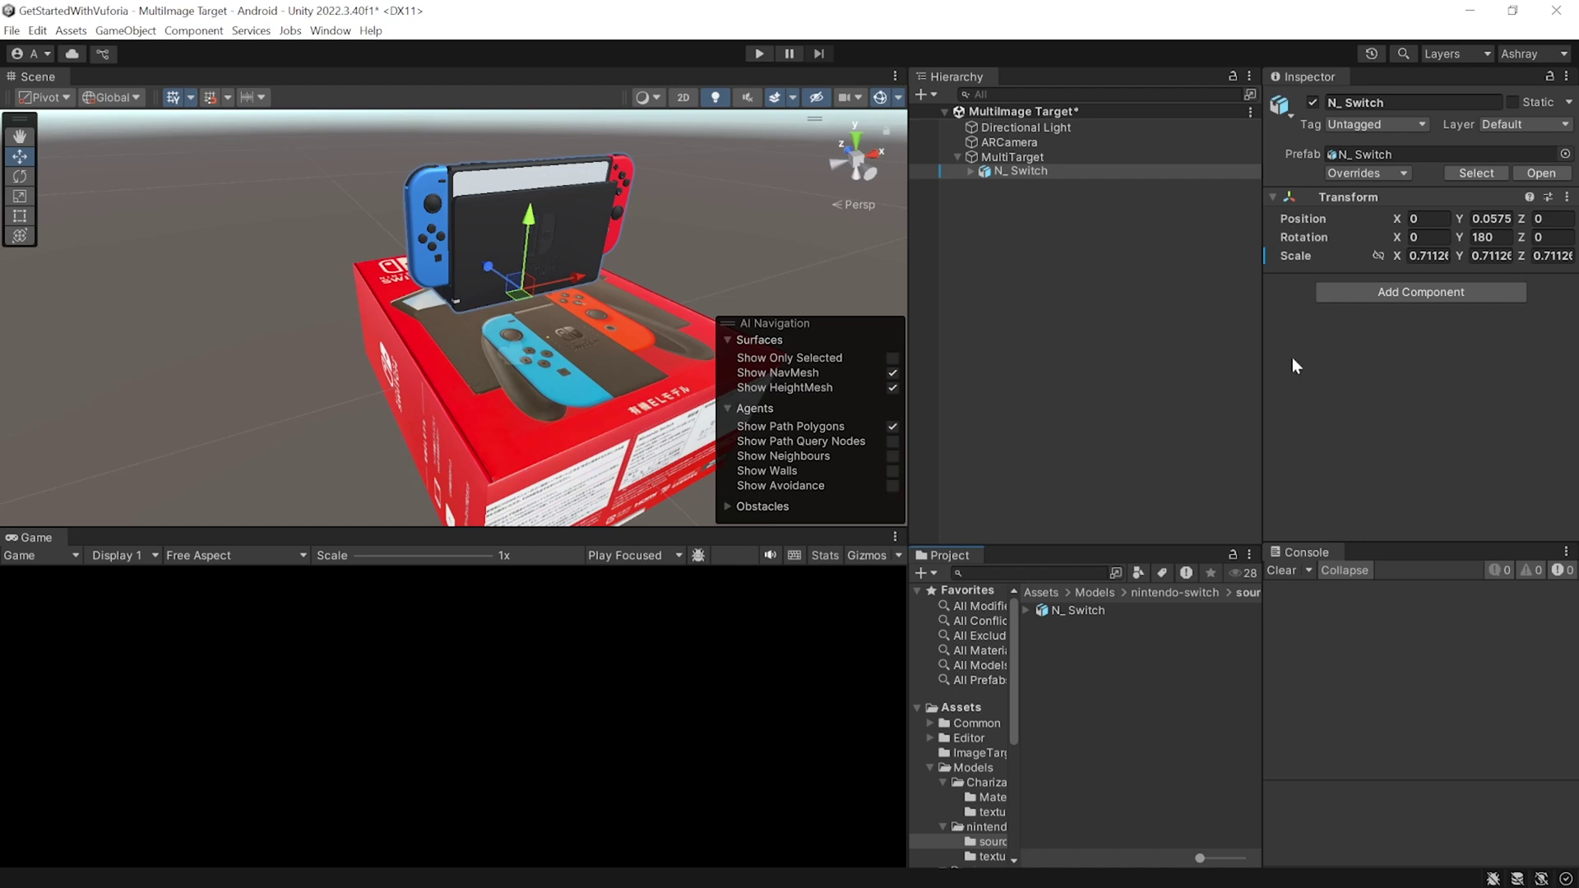
Create a SwitchController animator controller and add an empty state to it
right_click(1056, 668)
left_click(1404, 604)
type("SwitchController")
key("Return")
double_click(1096, 625)
right_click(477, 339)
left_click(506, 349)
Duplicate the Switch's clip as a looping Scene clip and assign it to the state
left_click(1026, 610)
left_click(1085, 658)
key("ctrl+d")
left_click(1026, 610)
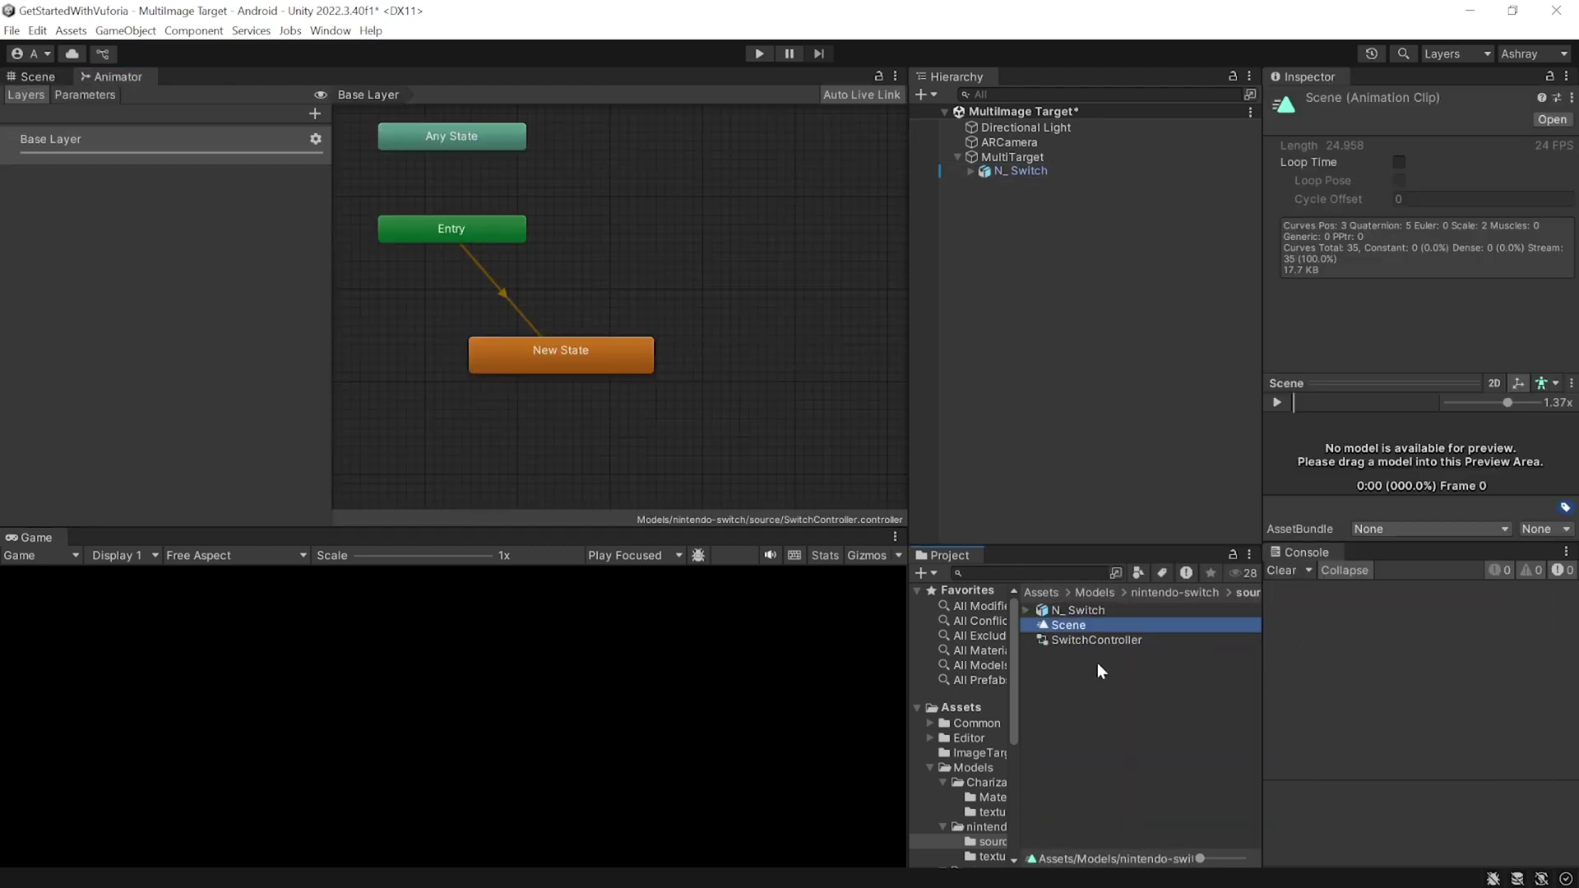
left_click(1398, 162)
left_click(560, 354)
left_click(38, 77)
Assign SwitchController to N_Switch's Animator
left_click(1017, 157)
left_click(1019, 171)
left_click_drag(1096, 639, 1447, 305)
left_click(1035, 159)
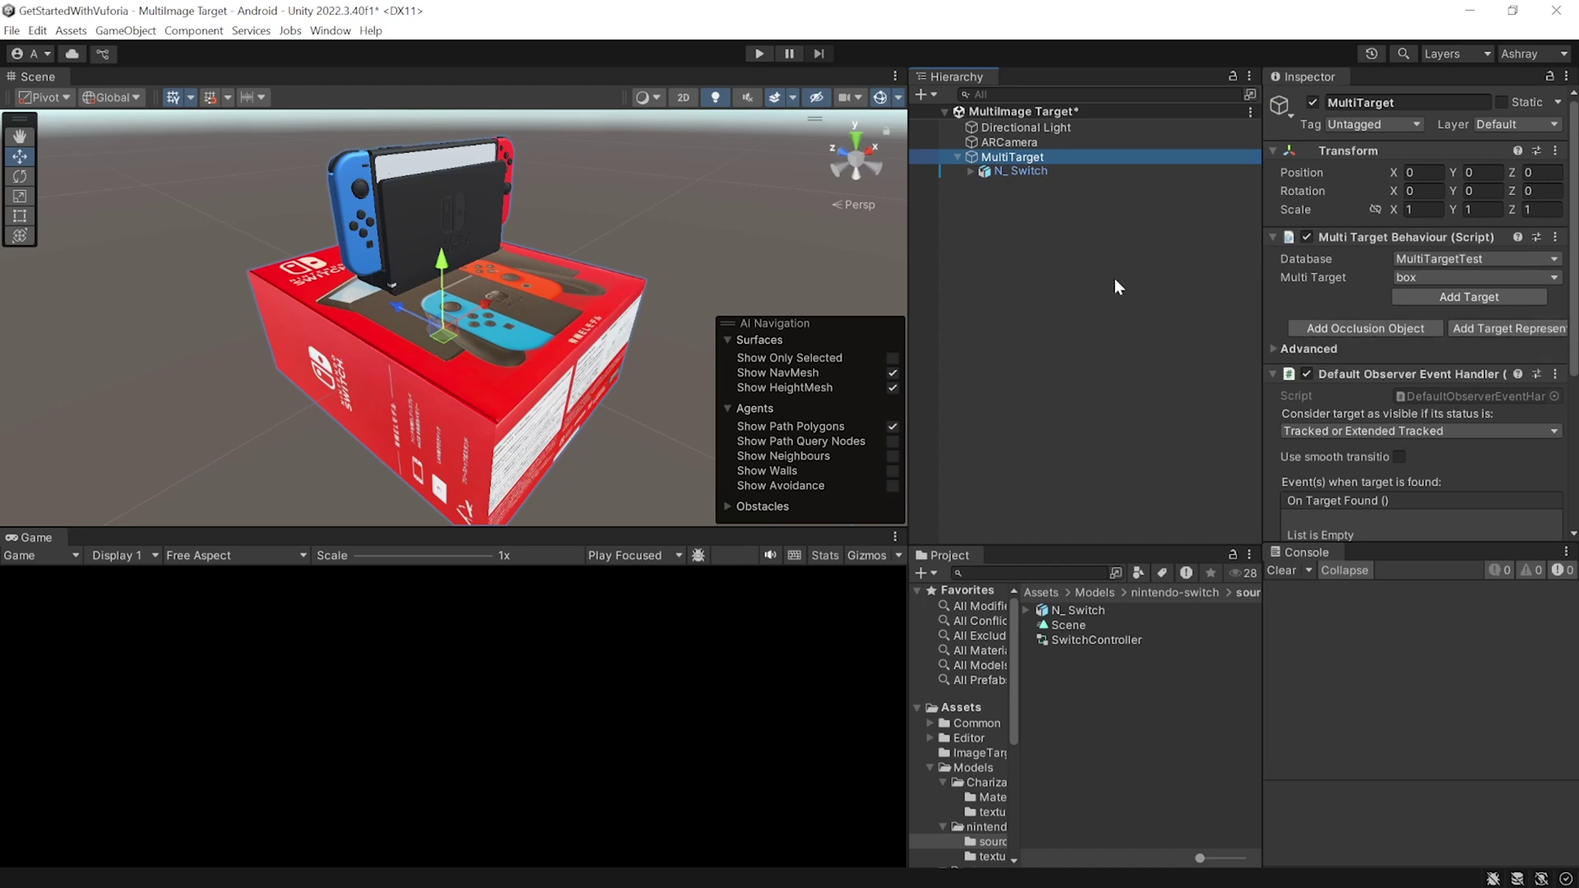
Build and run the scene on Android from Build Settings
left_click(1035, 284)
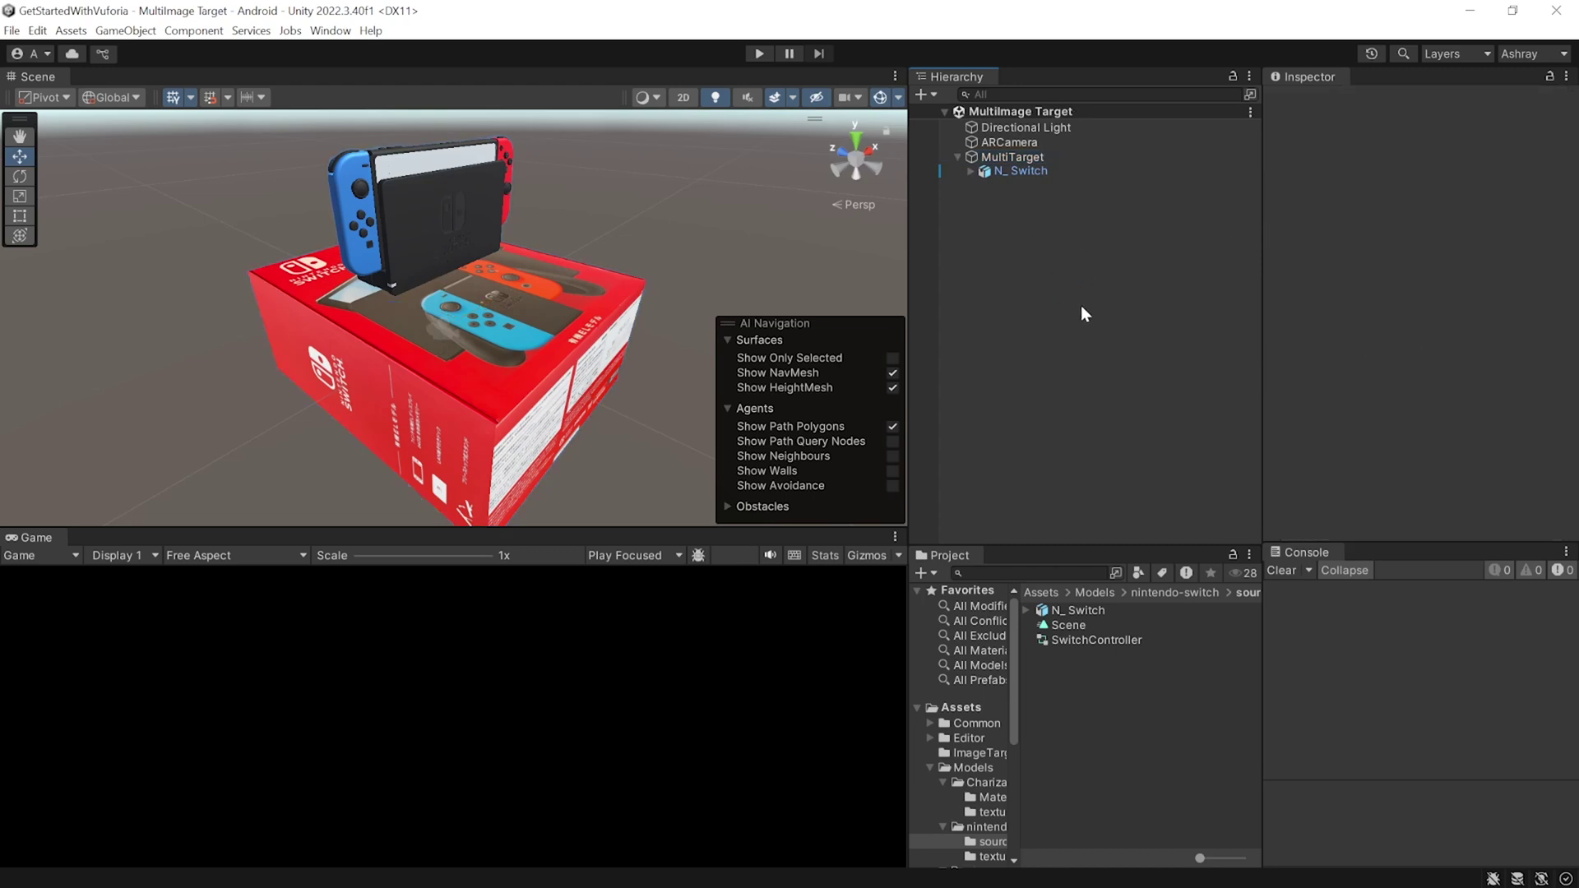
left_click(15, 35)
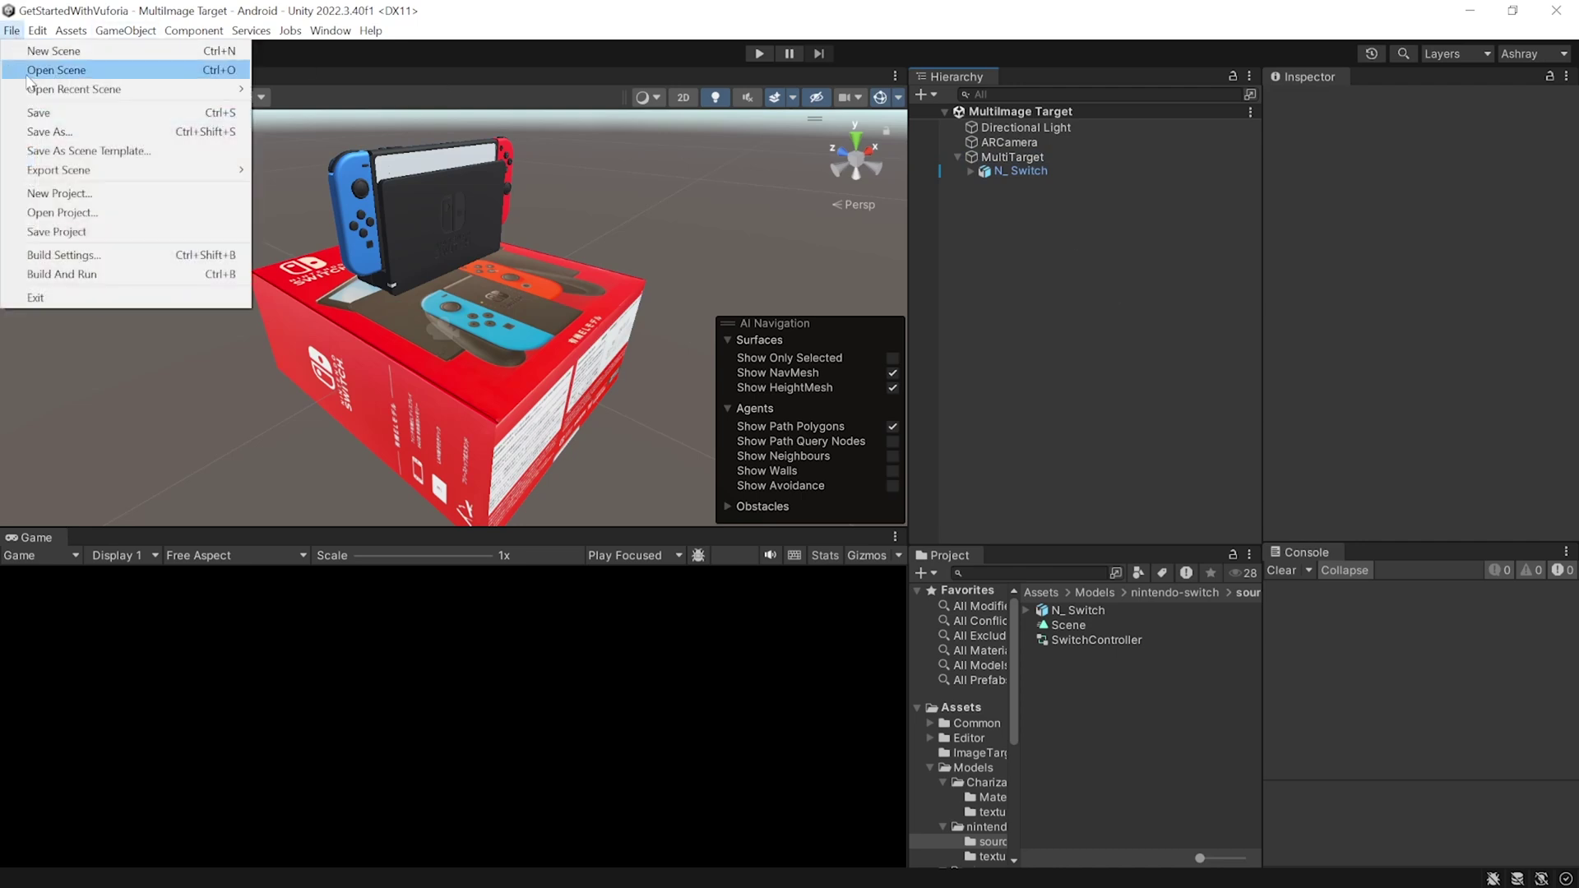
left_click(148, 263)
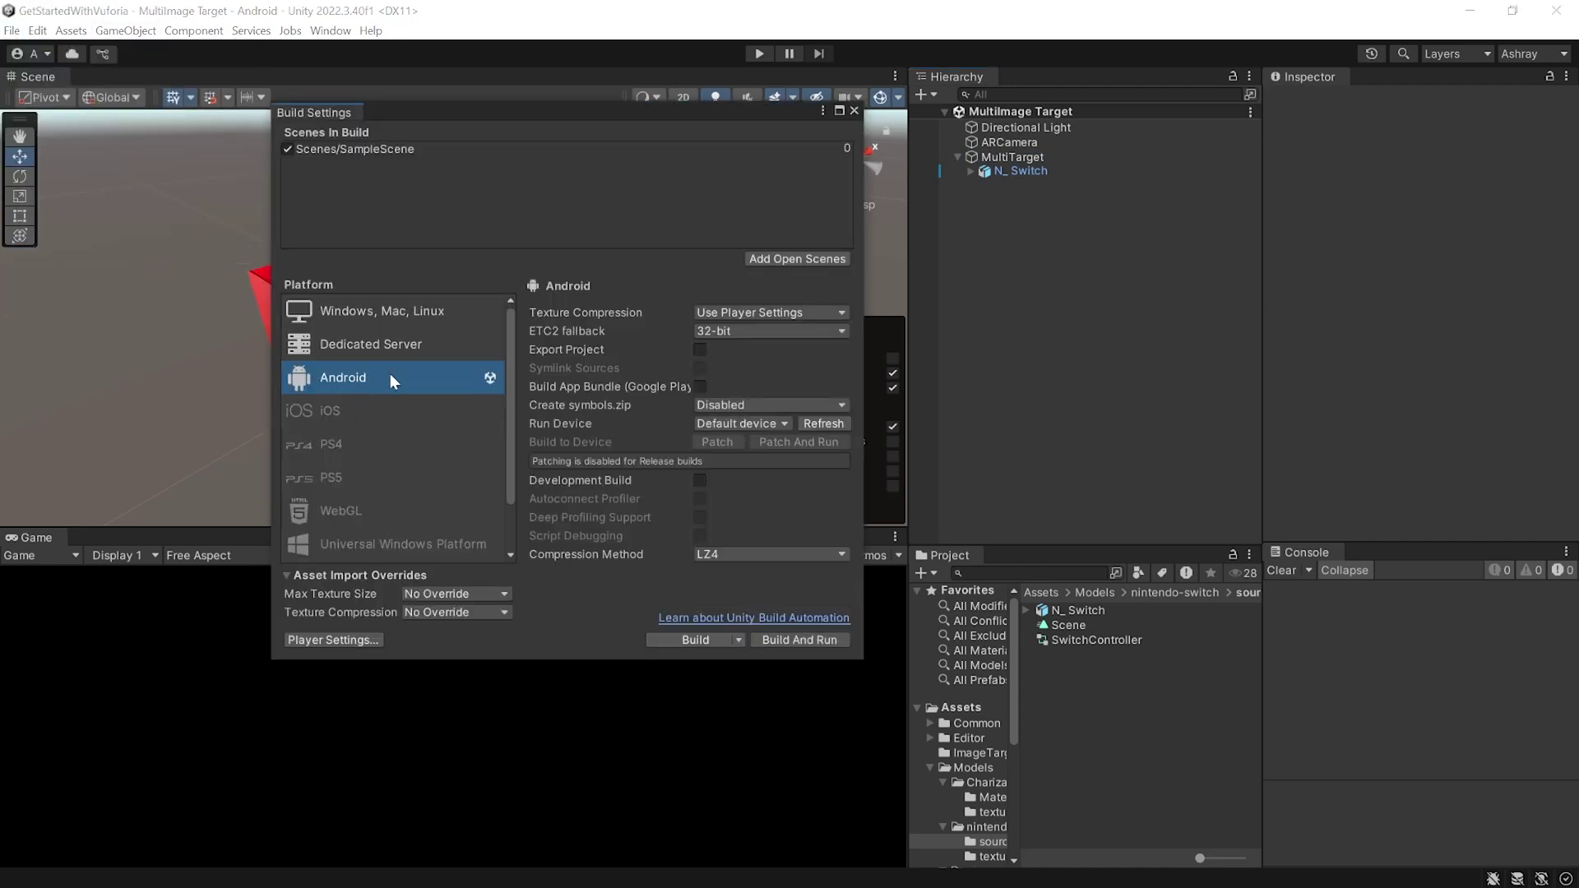
left_click(806, 640)
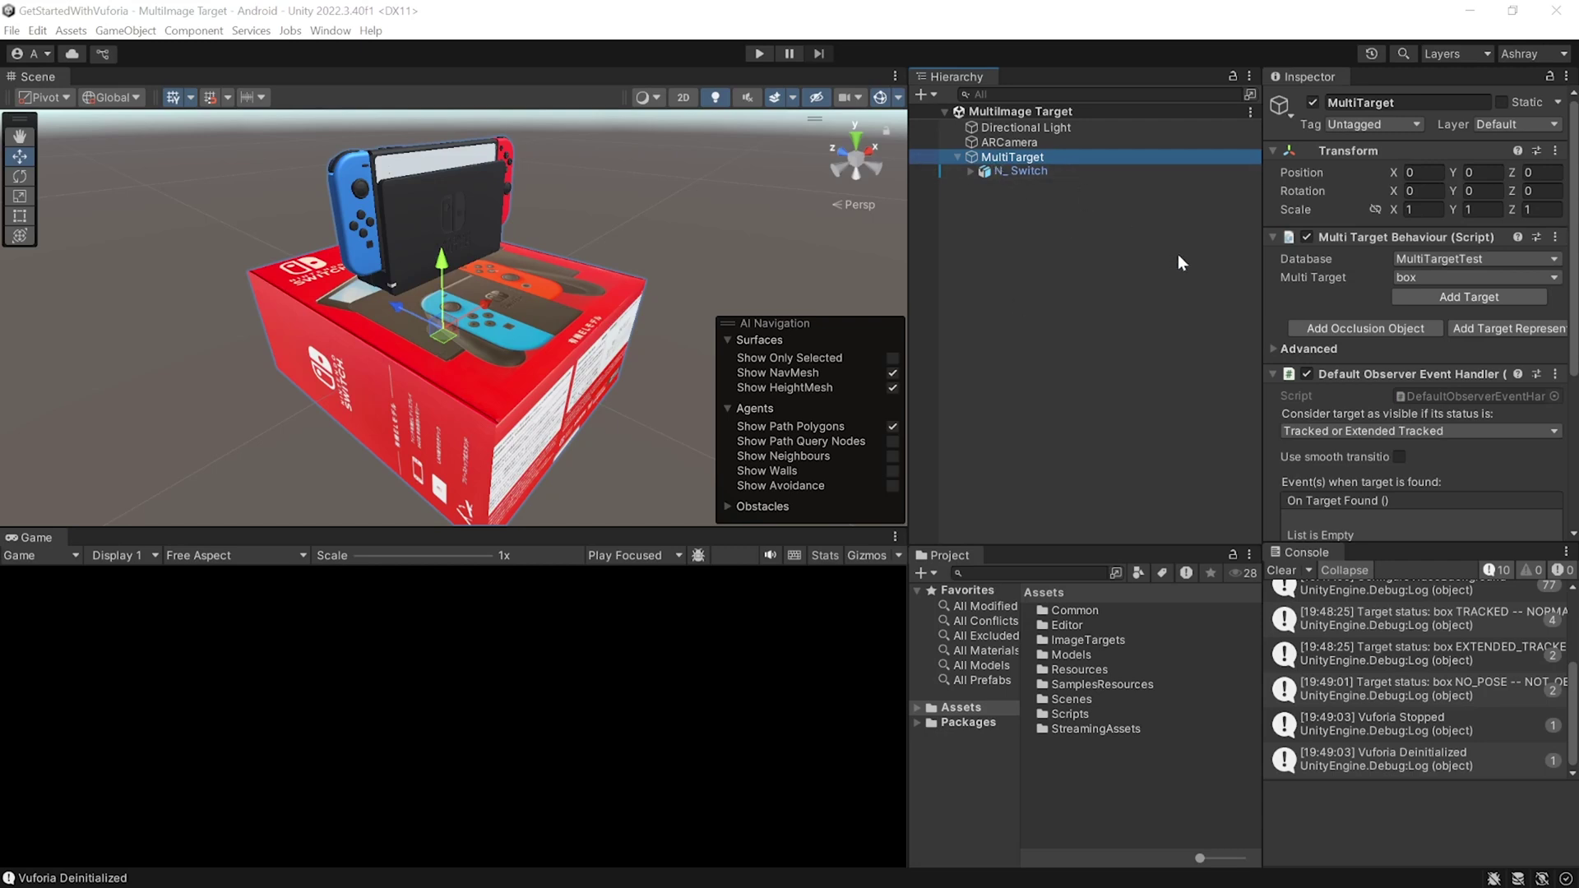
Add a box Occlusion Object to MultiTarget and inspect its box.Left face
left_click(1415, 328)
left_click(1011, 187)
left_click(970, 186)
left_click(1019, 202)
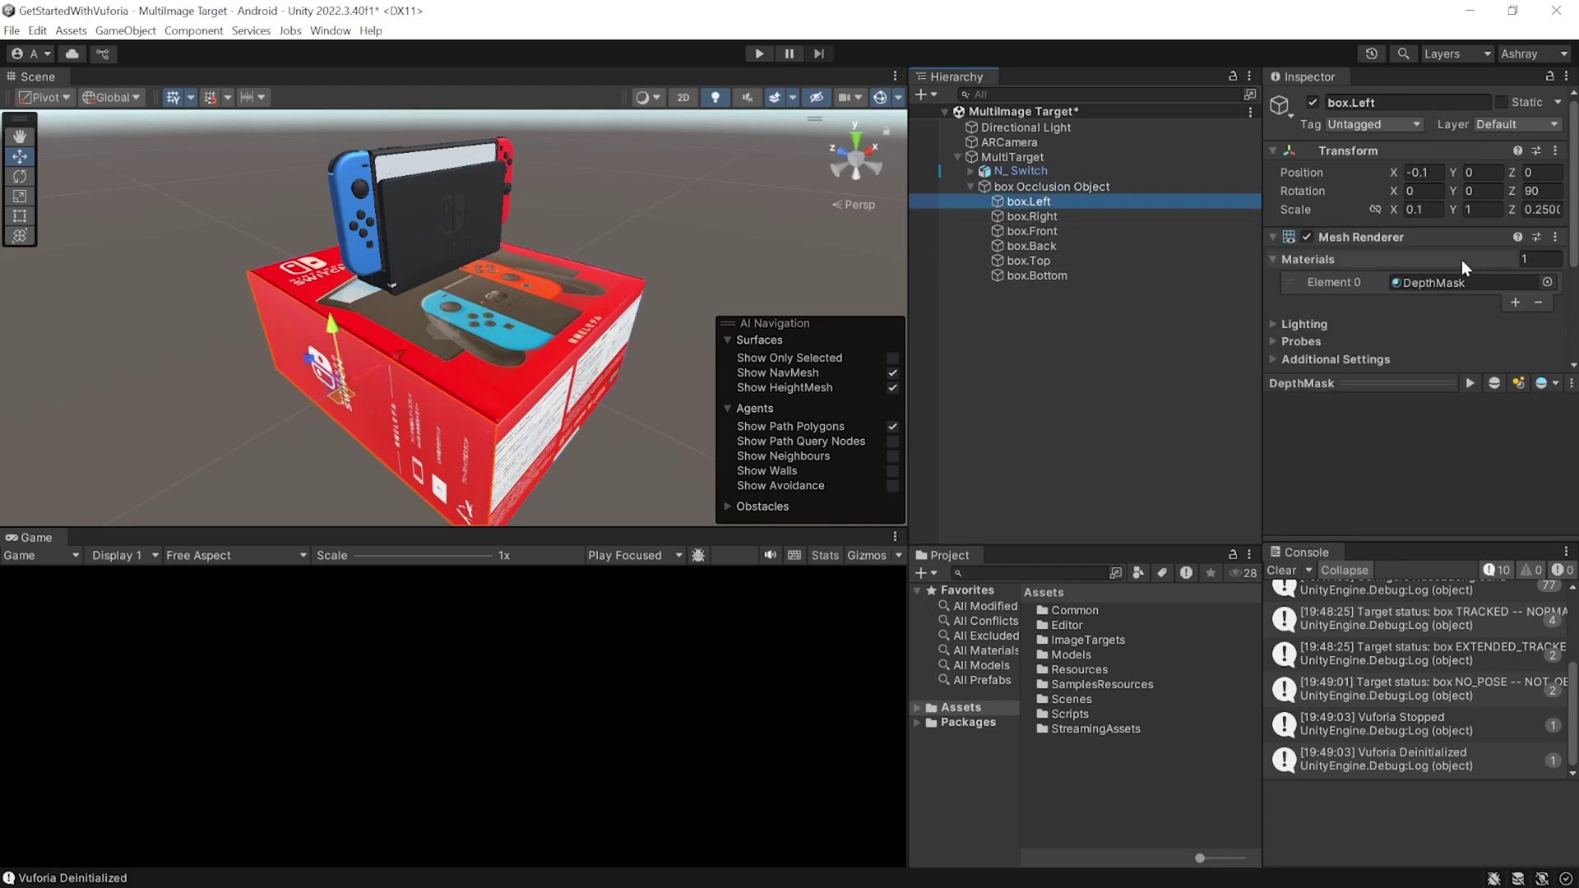
key("Up")
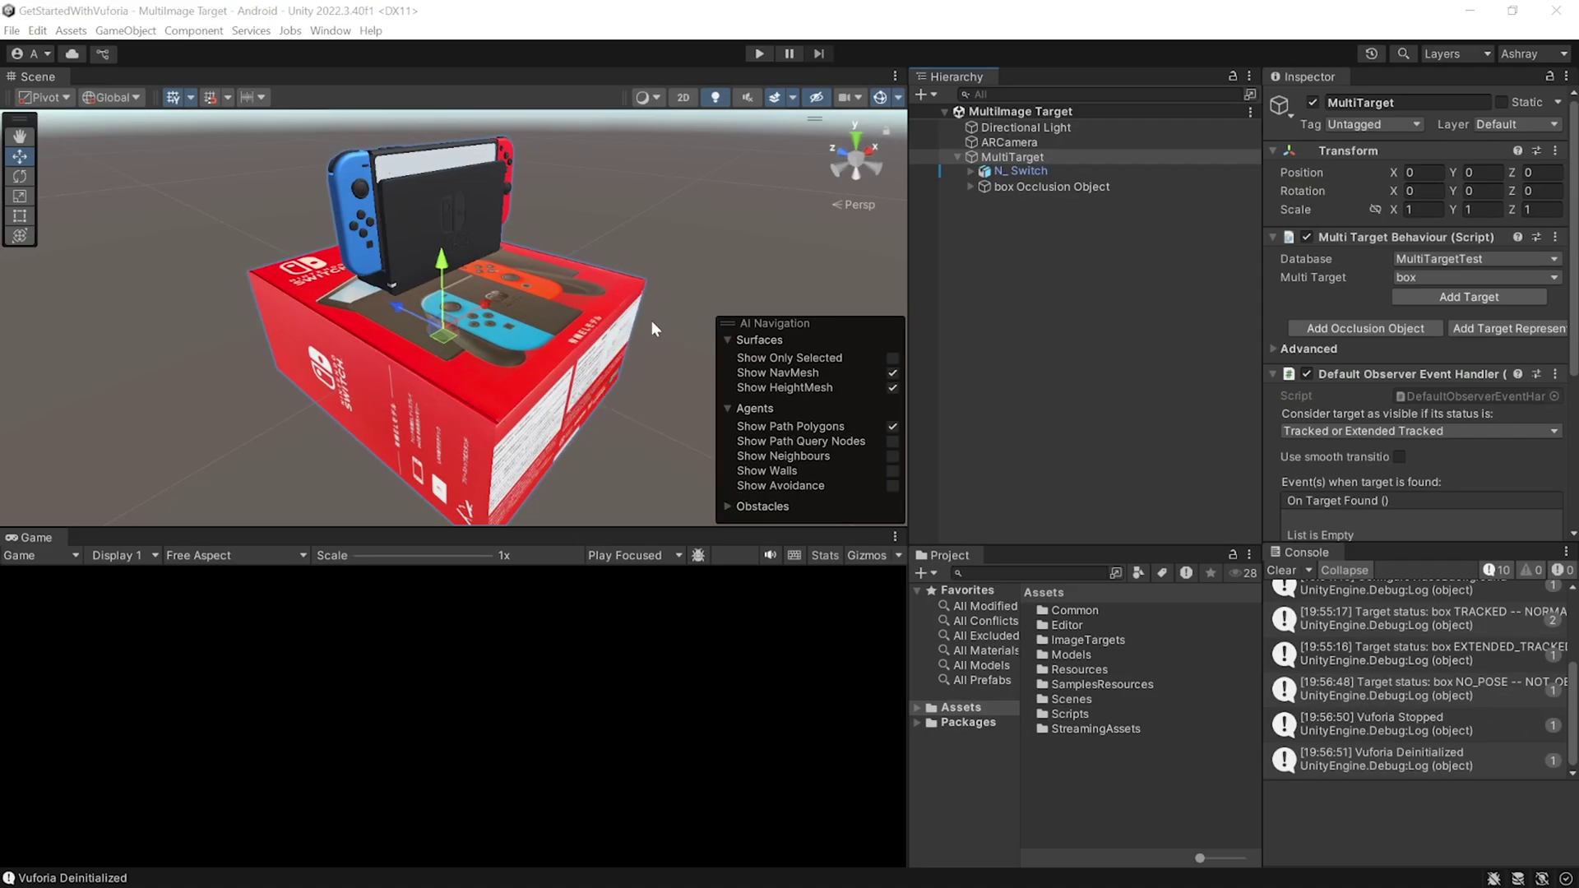
Add a box Target Representation to MultiTarget's Multi Target Behaviour
left_click(1499, 329)
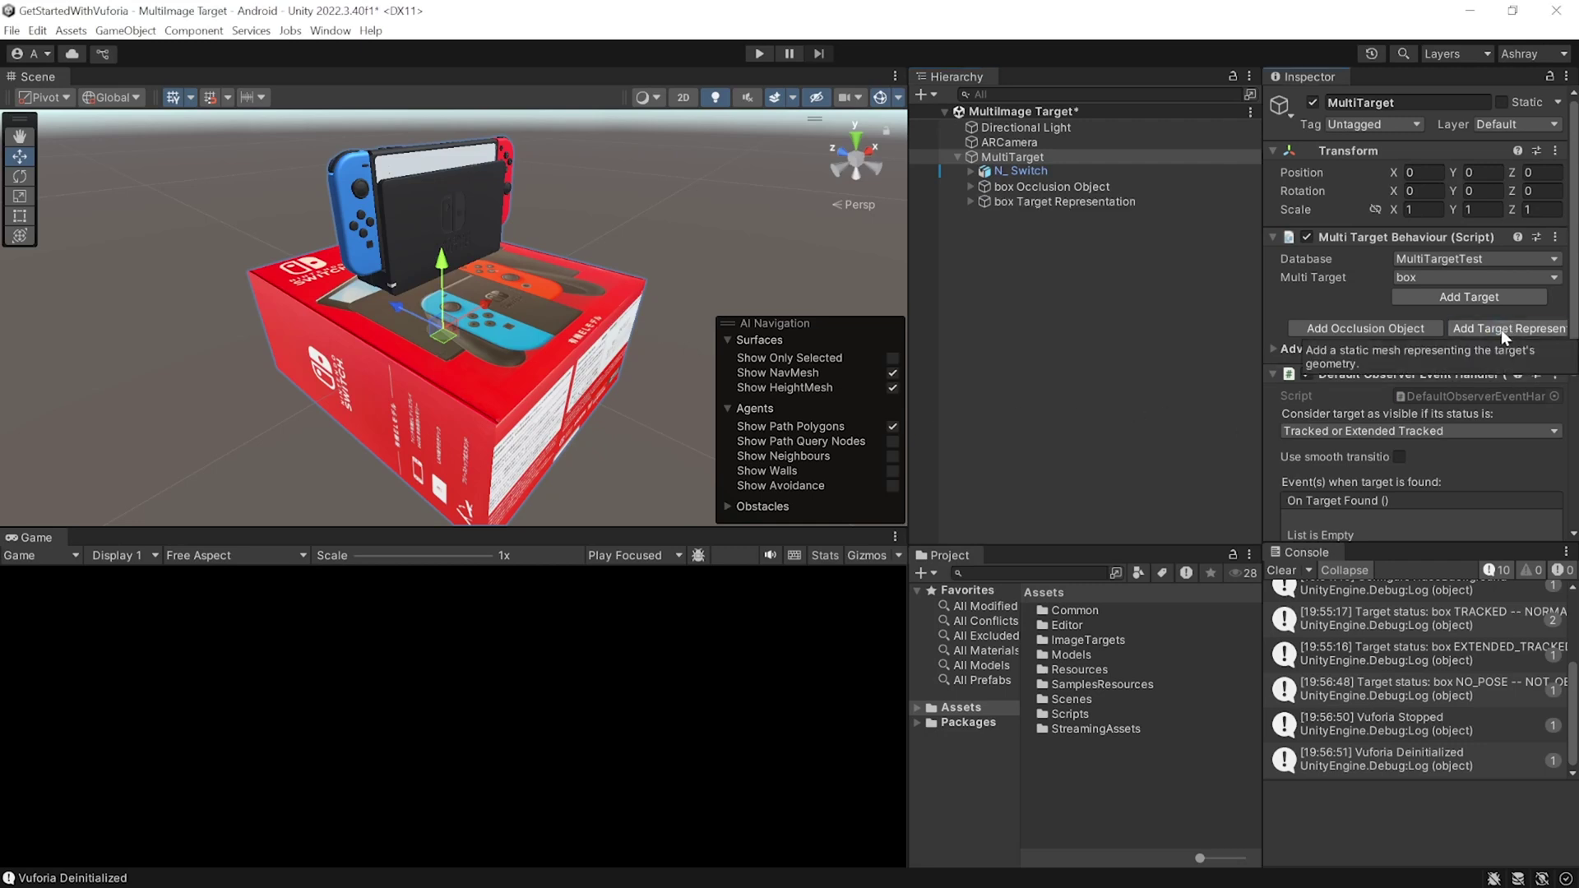